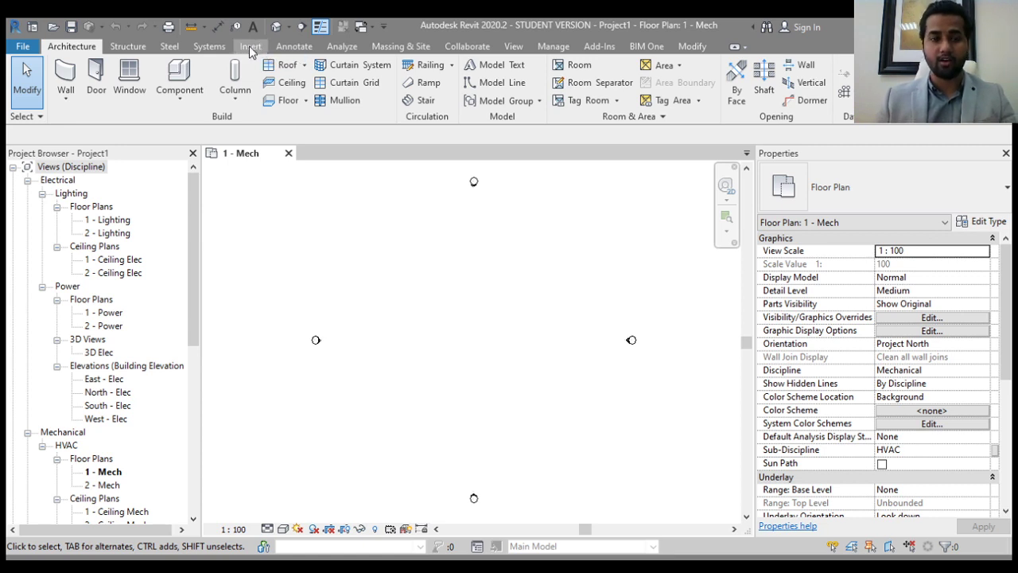
# Link the Revit model "school architectural model 1.rvt" into the 1 - Mech floor plan
pyautogui.click(250, 49)
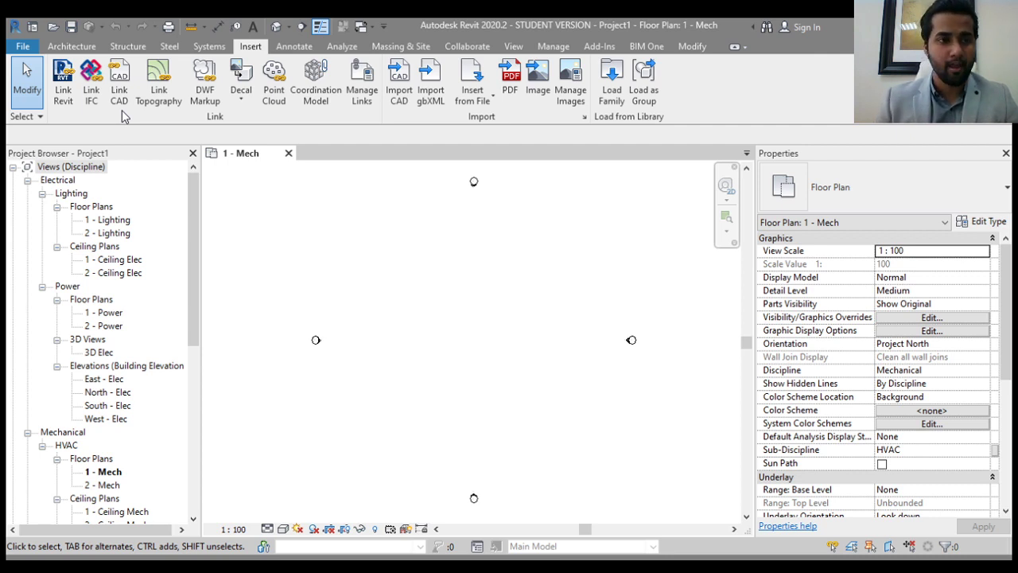
pyautogui.click(64, 99)
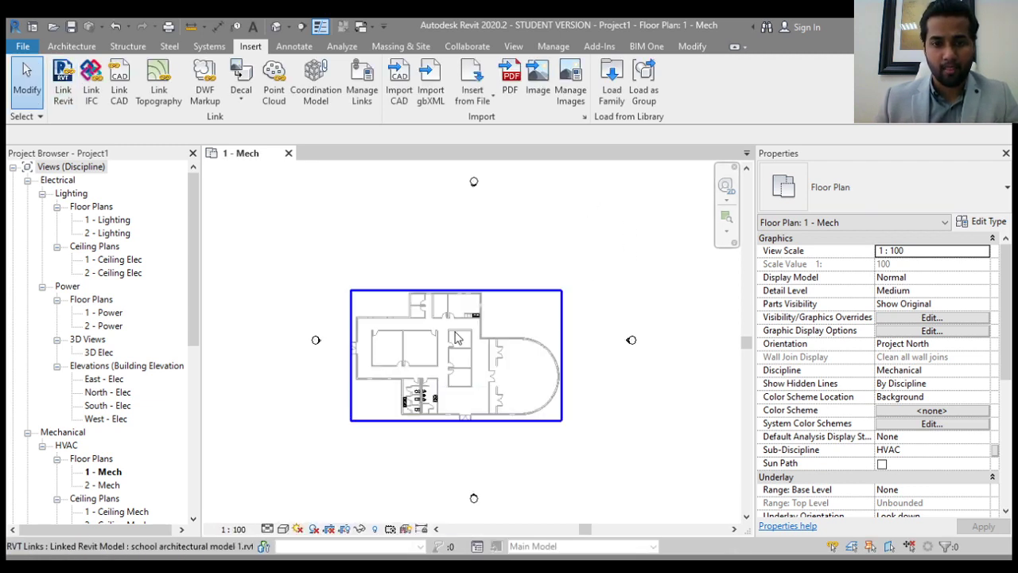
pyautogui.scroll(2, 401, 349)
pyautogui.moveTo(439, 354); pyautogui.dragTo(452, 307, button='middle')
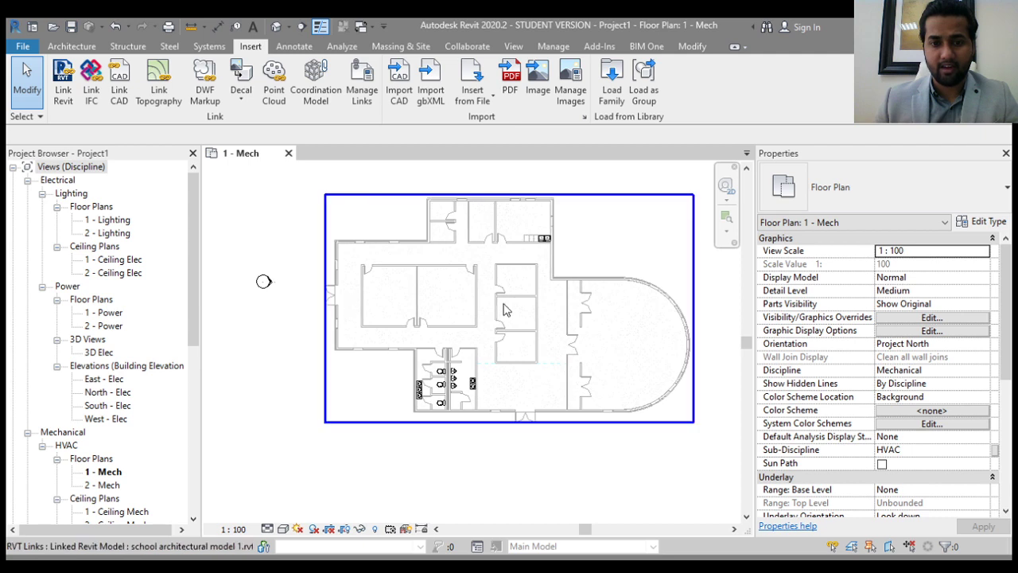
pyautogui.moveTo(550, 340); pyautogui.dragTo(496, 365, button='middle')
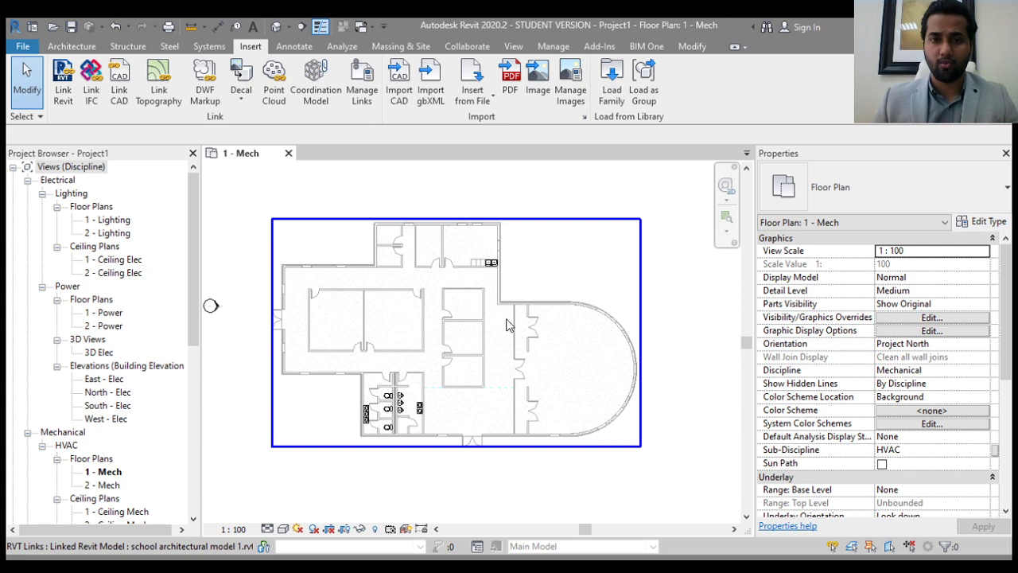
# Delete the linked school model from the floor plan
pyautogui.click(444, 321)
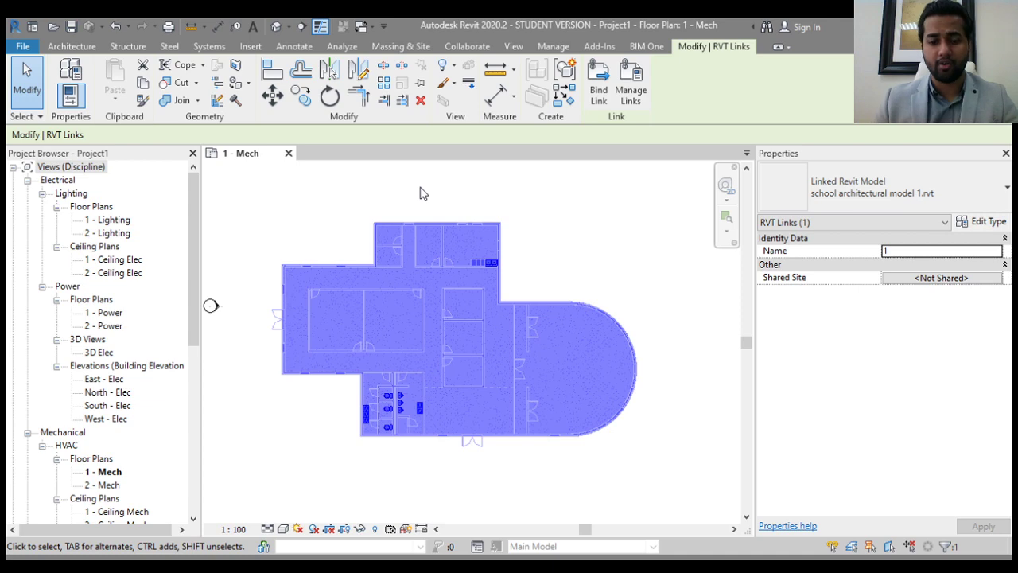
pyautogui.press('Delete')
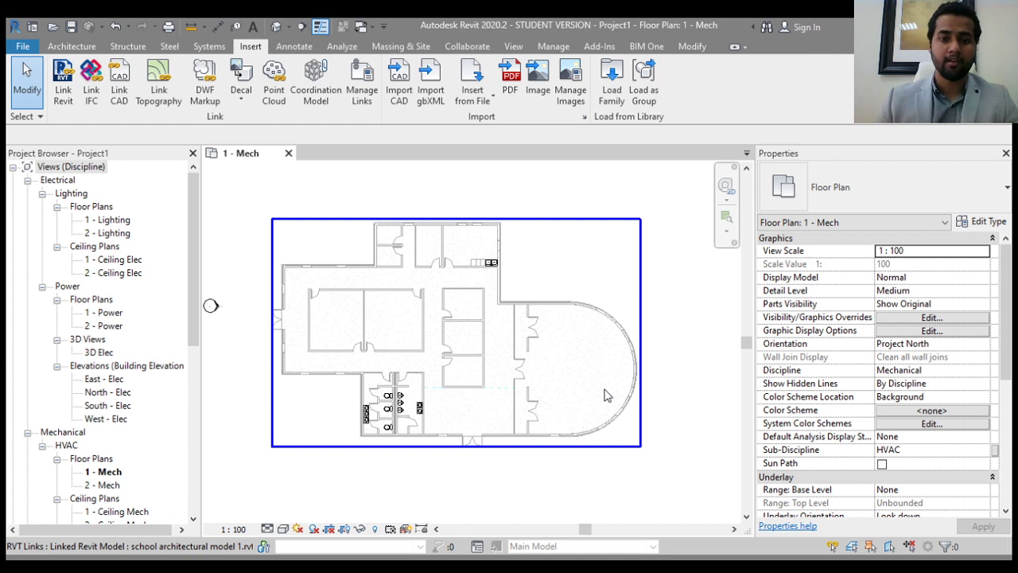
# Try moving the linked school model freehand a short distance, and undo the move
pyautogui.scroll(-3, 484, 418)
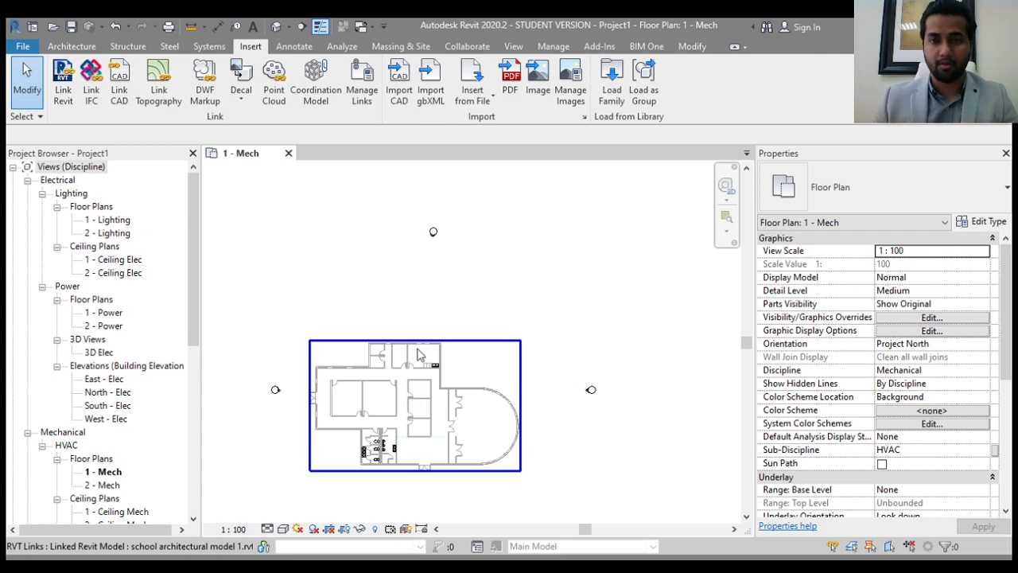
pyautogui.scroll(3, 366, 390)
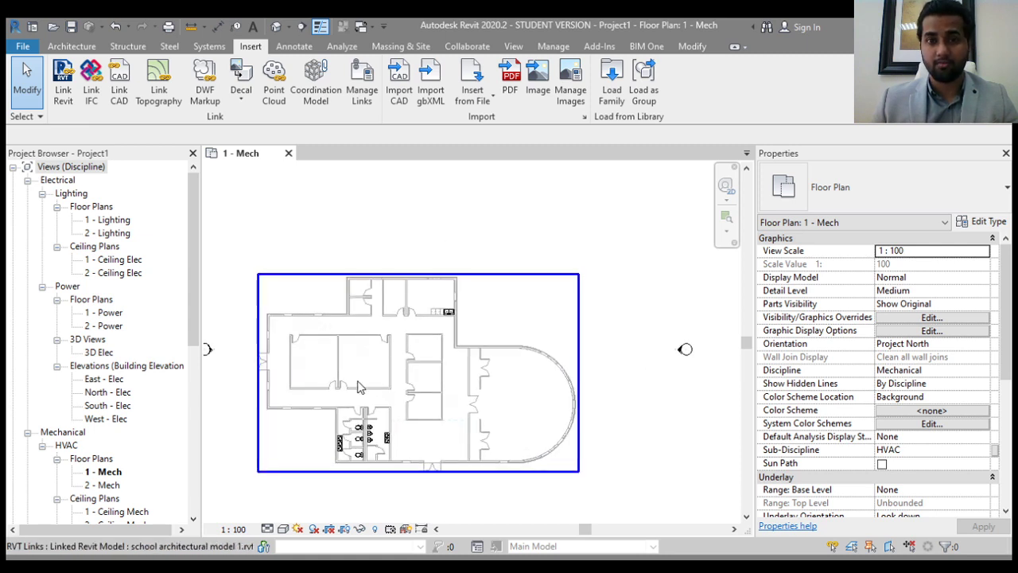
pyautogui.click(416, 340)
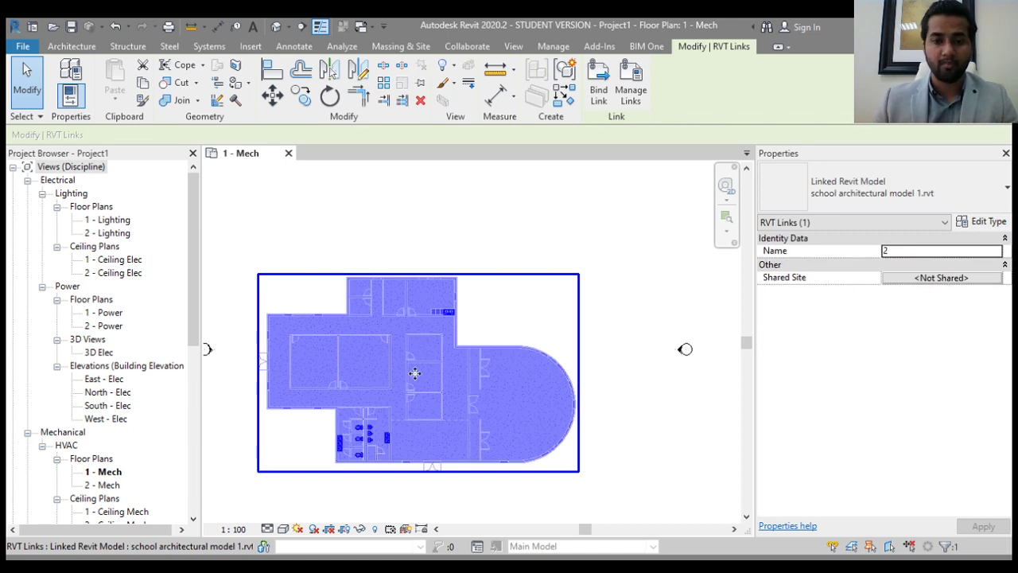
pyautogui.moveTo(417, 366); pyautogui.dragTo(443, 372)
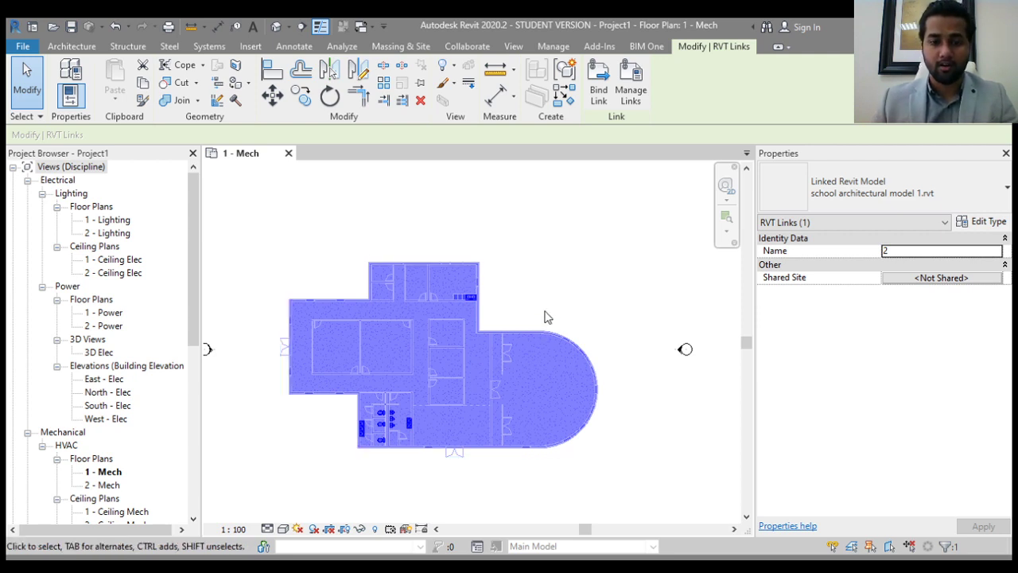
pyautogui.hotkey('ctrl', 'z')
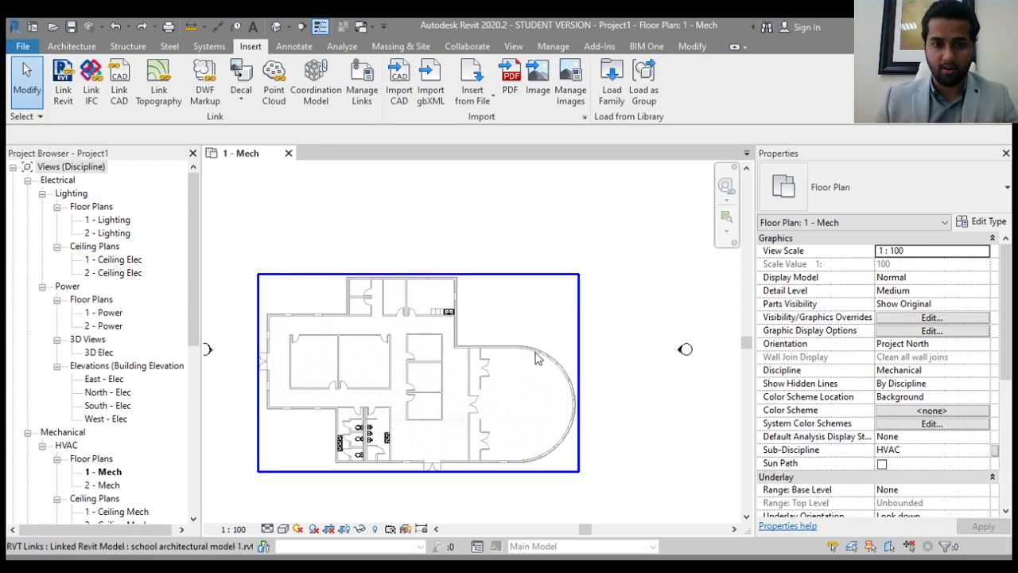
# Nudge the linked school model a few increments to the right and upward, and clear the selection
pyautogui.scroll(3, 334, 404)
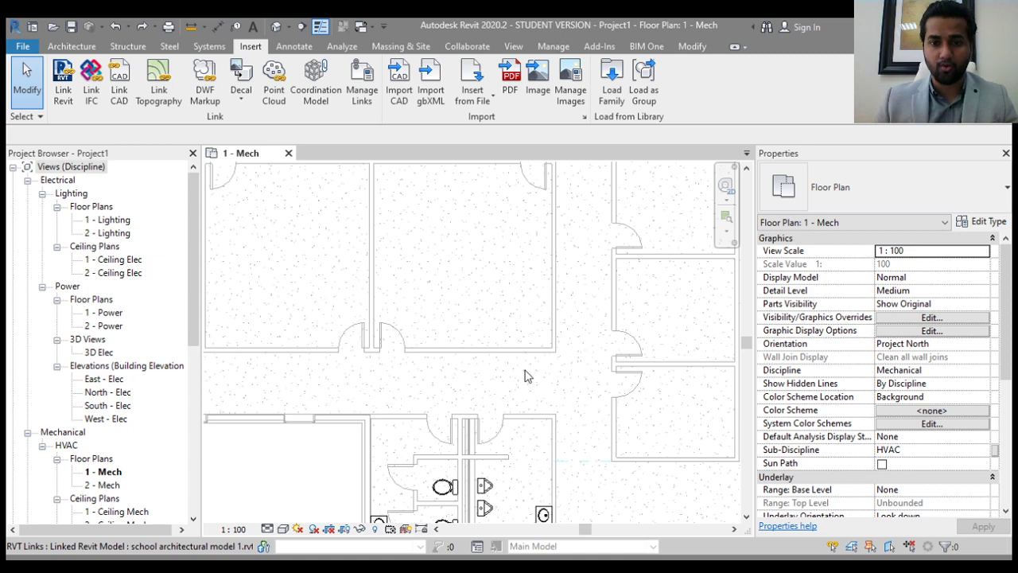
pyautogui.scroll(-2, 579, 391)
pyautogui.moveTo(573, 390); pyautogui.dragTo(478, 423, button='middle')
pyautogui.scroll(-2, 478, 424)
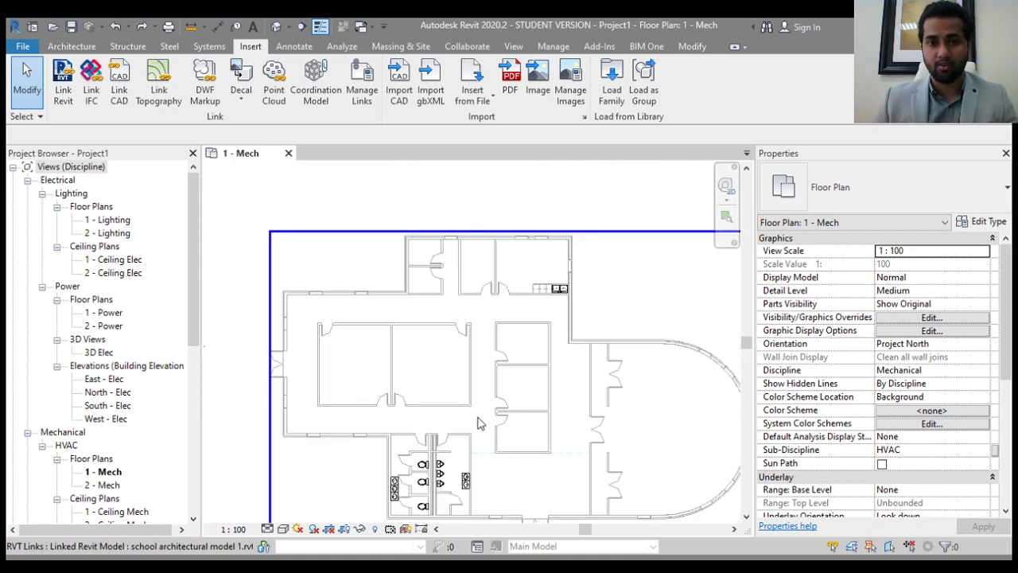
pyautogui.click(485, 340)
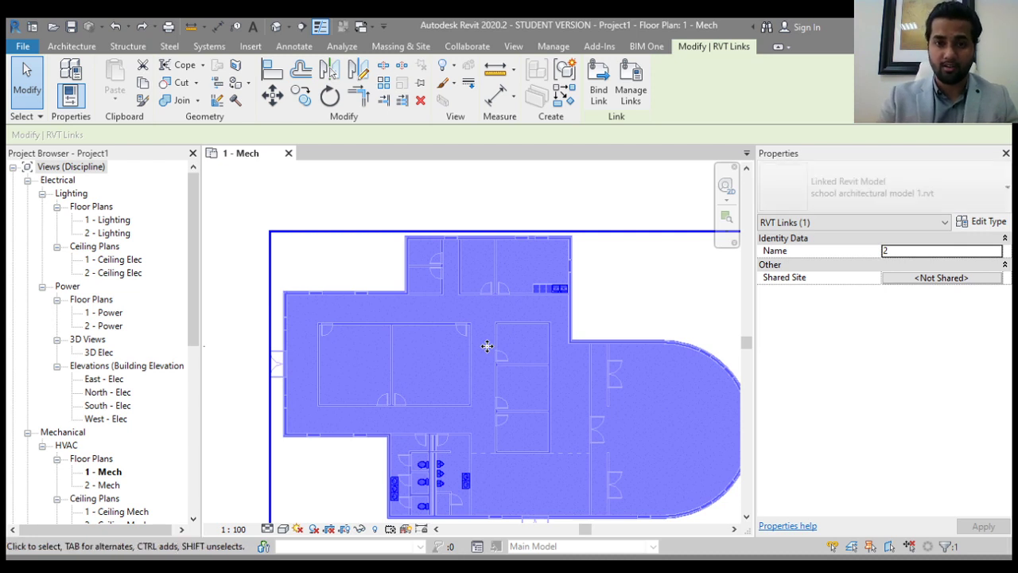
pyautogui.press('Right')
pyautogui.press('Right')
pyautogui.press('Right')
pyautogui.press('Up')
pyautogui.press('Up')
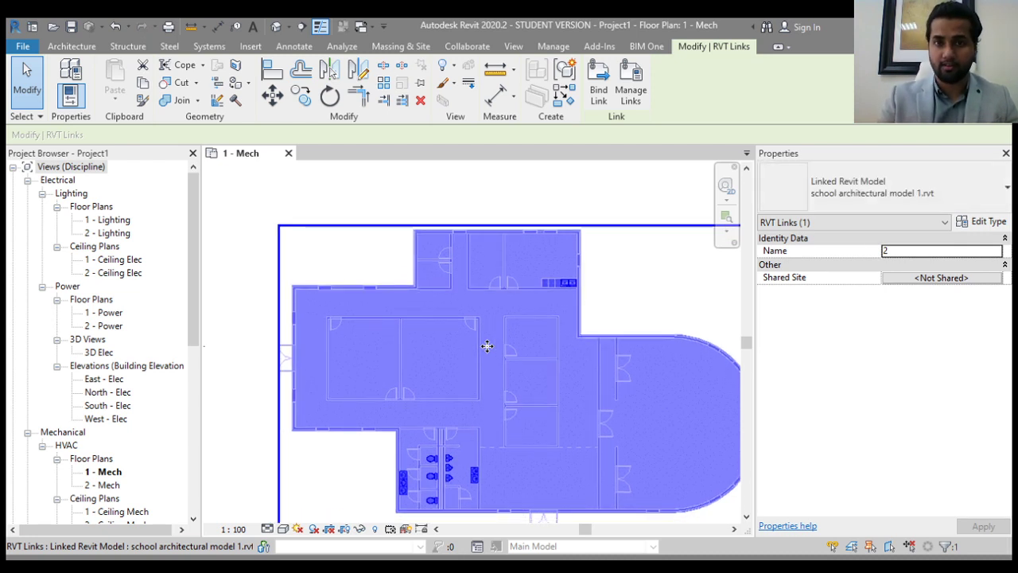
pyautogui.press('Escape')
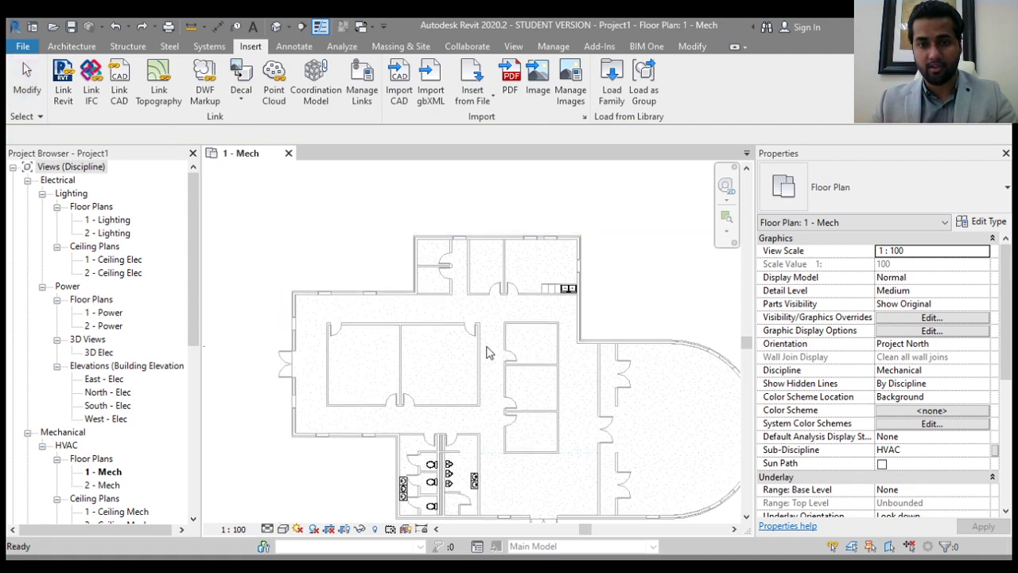
# Undo the nudges applied to the linked school model
pyautogui.hotkey('ctrl', 'z')
pyautogui.hotkey('ctrl', 'z')
pyautogui.hotkey('ctrl', 'z')
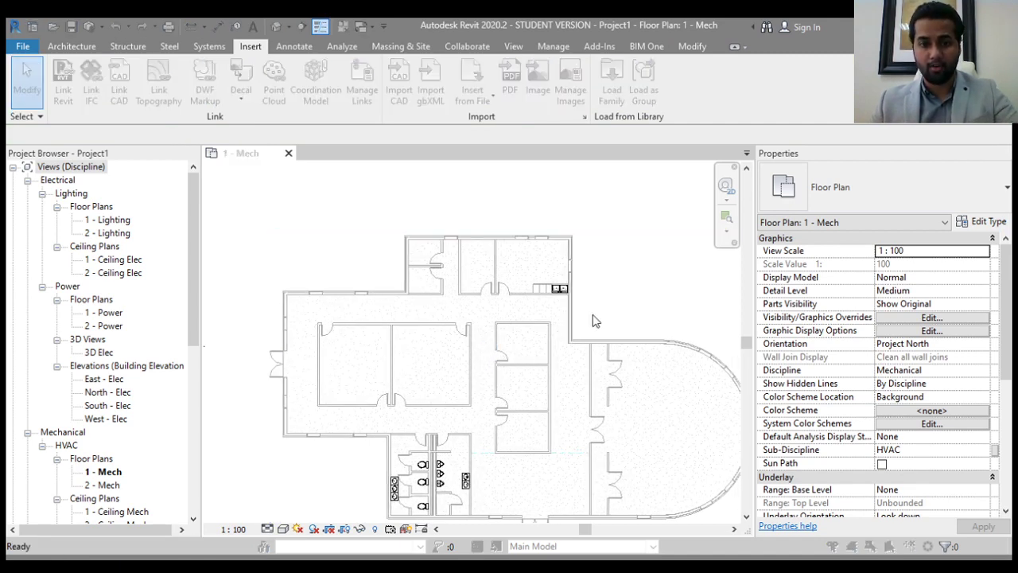
# Pin the linked school model in place and clear the selection
pyautogui.click(499, 296)
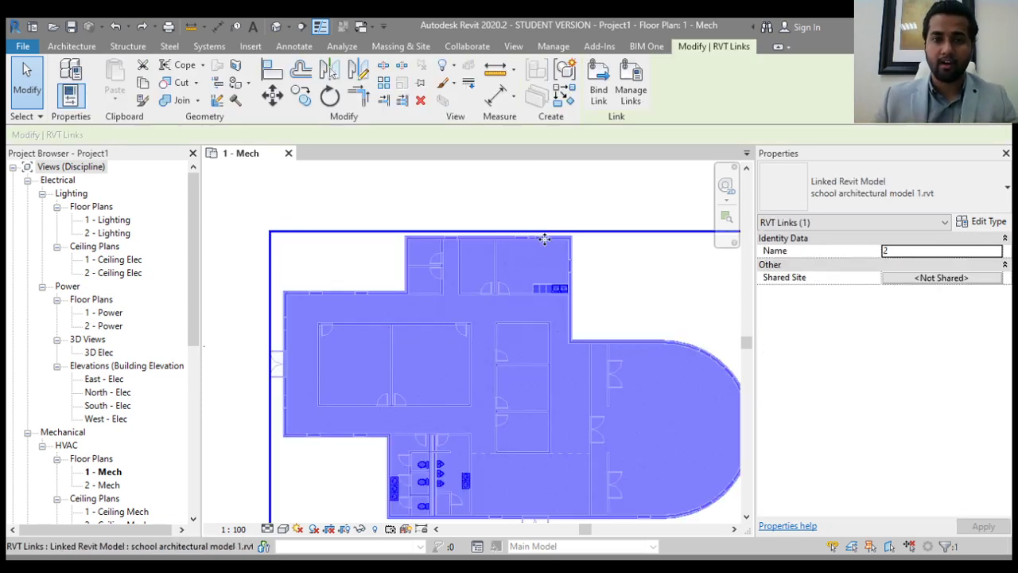
pyautogui.click(557, 194)
pyautogui.click(521, 263)
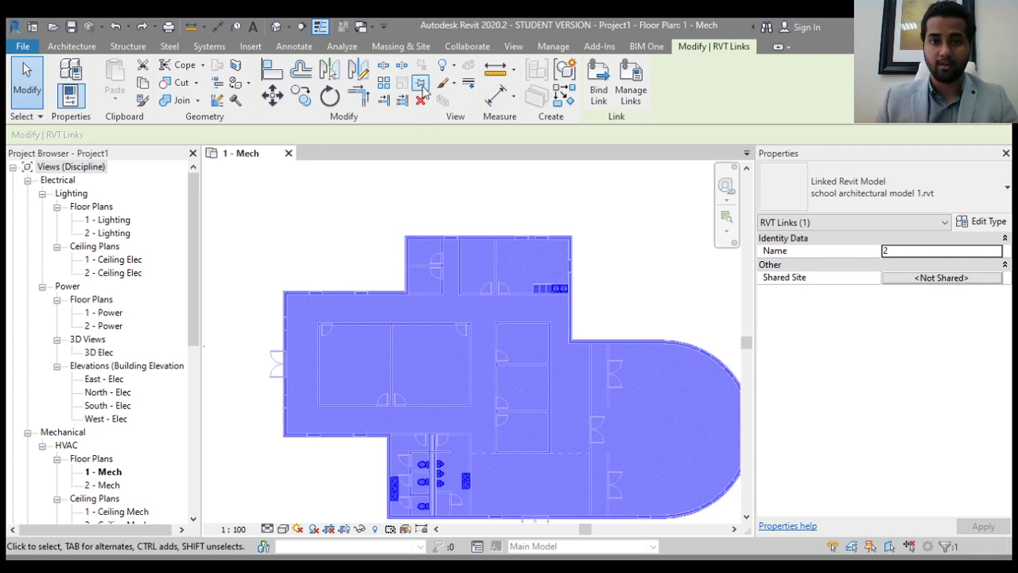
pyautogui.click(537, 175)
pyautogui.click(498, 235)
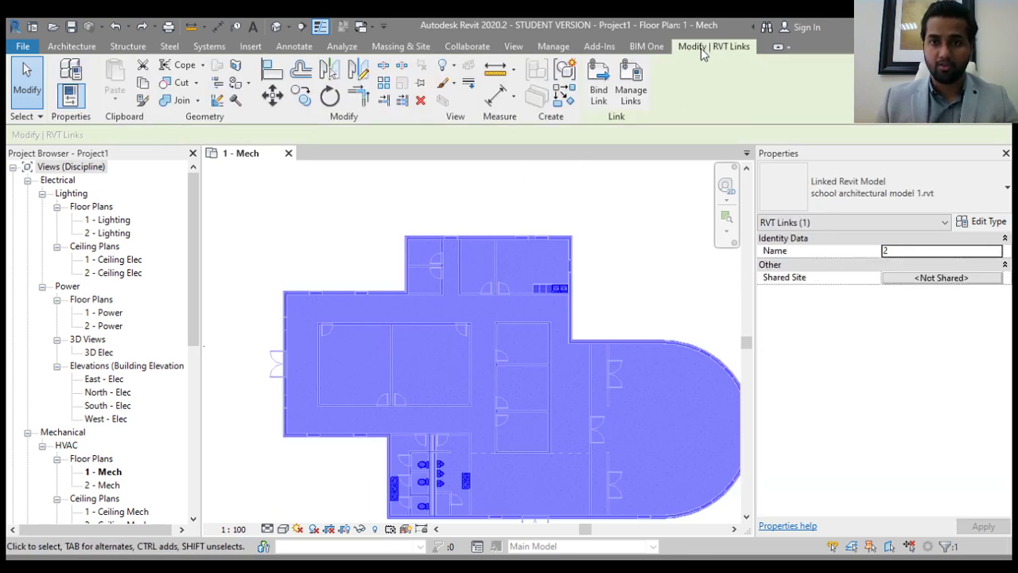
pyautogui.click(421, 85)
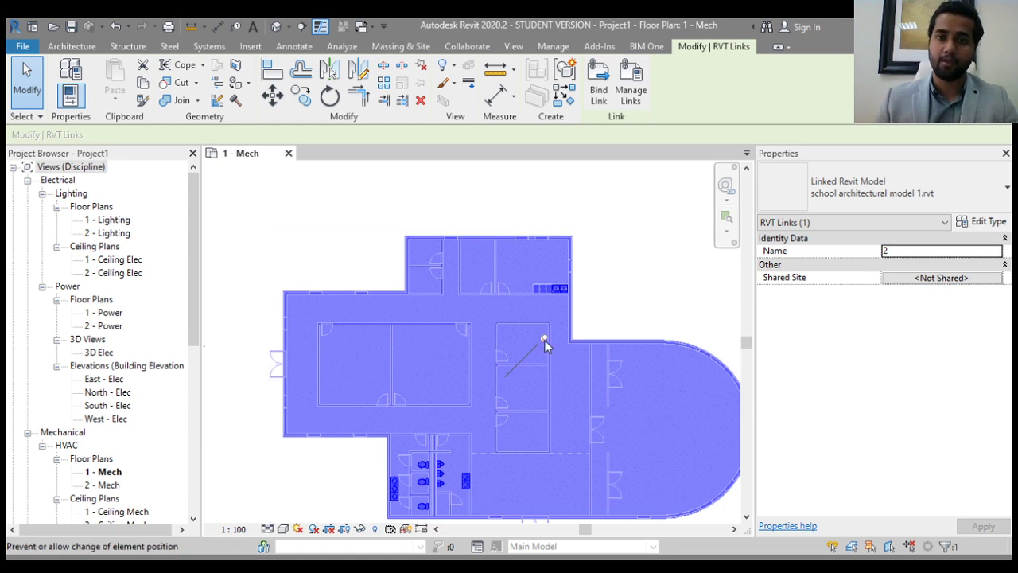
pyautogui.click(593, 310)
pyautogui.moveTo(609, 343); pyautogui.dragTo(453, 327, button='middle')
pyautogui.click(403, 324)
pyautogui.scroll(-2, 396, 330)
pyautogui.click(417, 317)
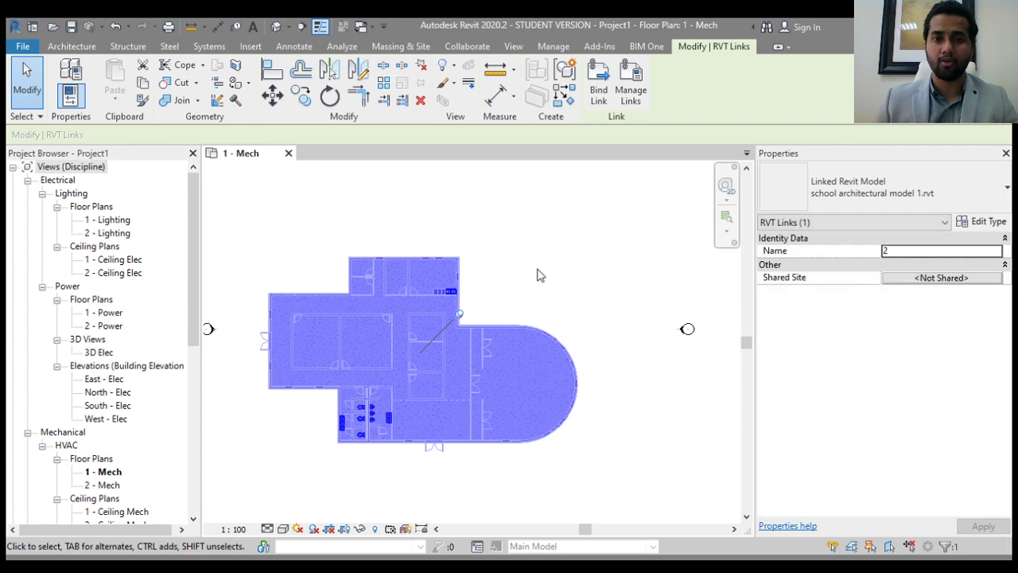
pyautogui.click(566, 283)
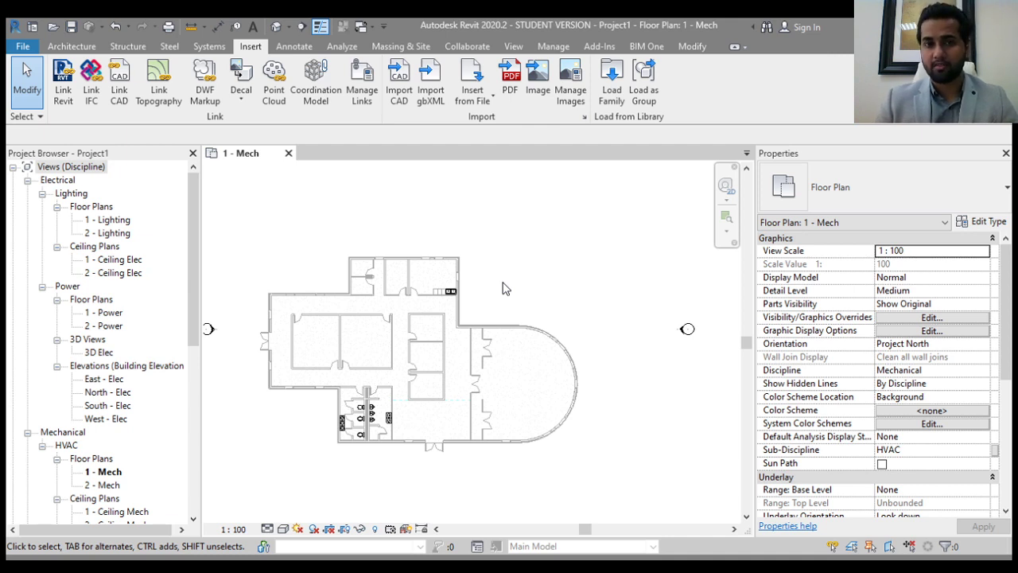
pyautogui.click(345, 50)
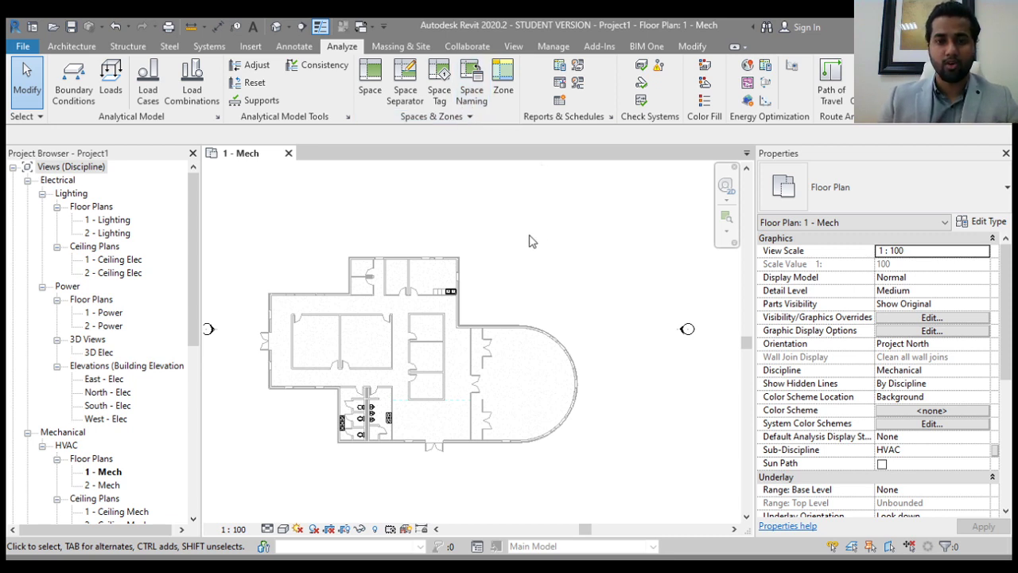
pyautogui.scroll(3, 537, 198)
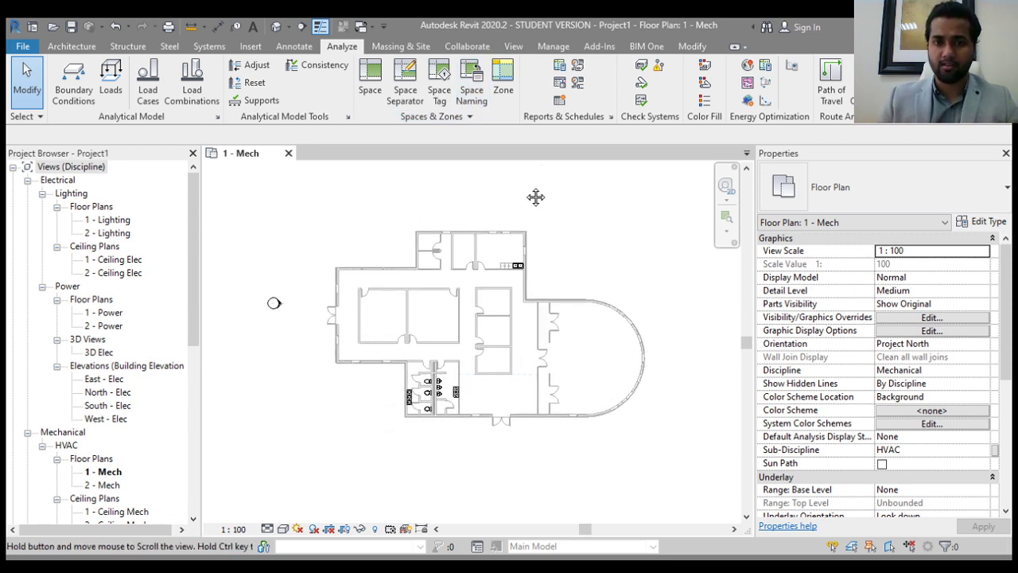
pyautogui.scroll(1, 471, 241)
pyautogui.moveTo(472, 241); pyautogui.dragTo(502, 199, button='middle')
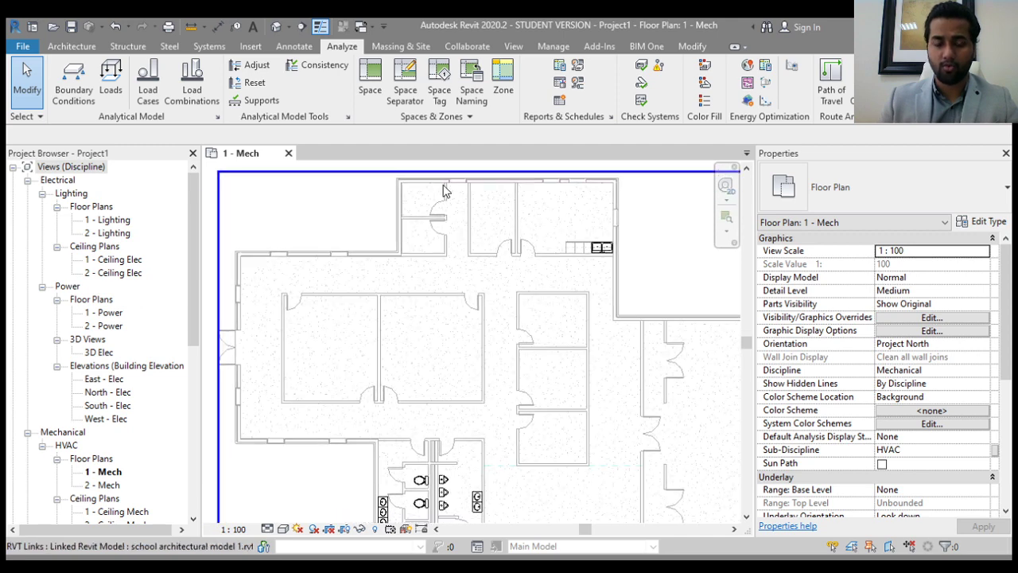
pyautogui.click(379, 94)
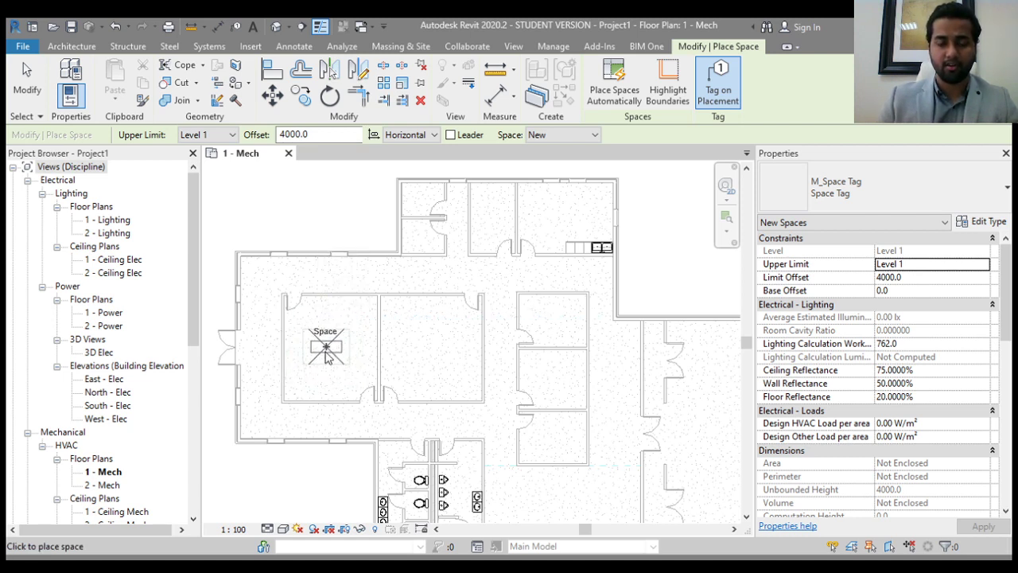
pyautogui.scroll(-3, 326, 359)
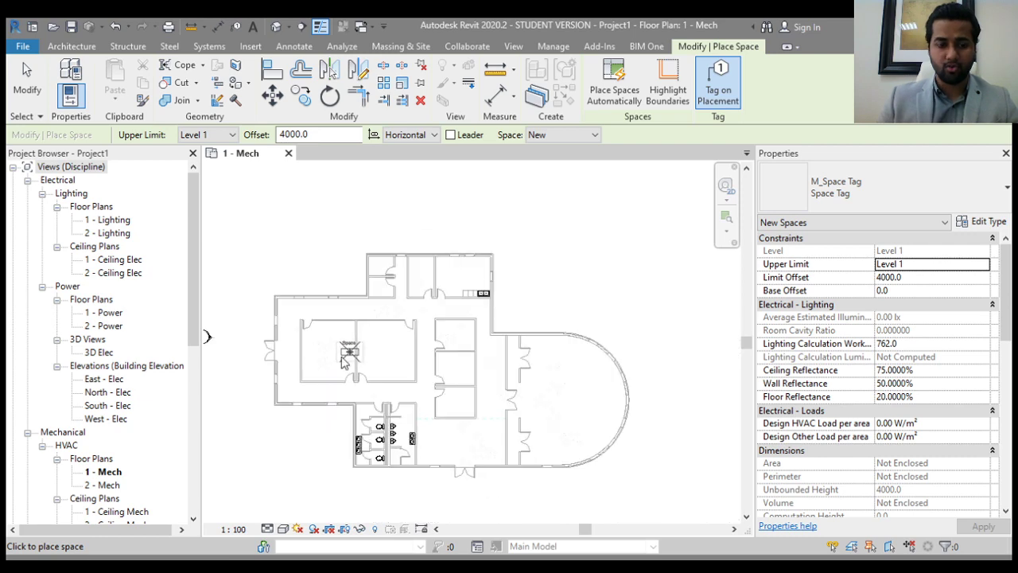
pyautogui.press('Escape')
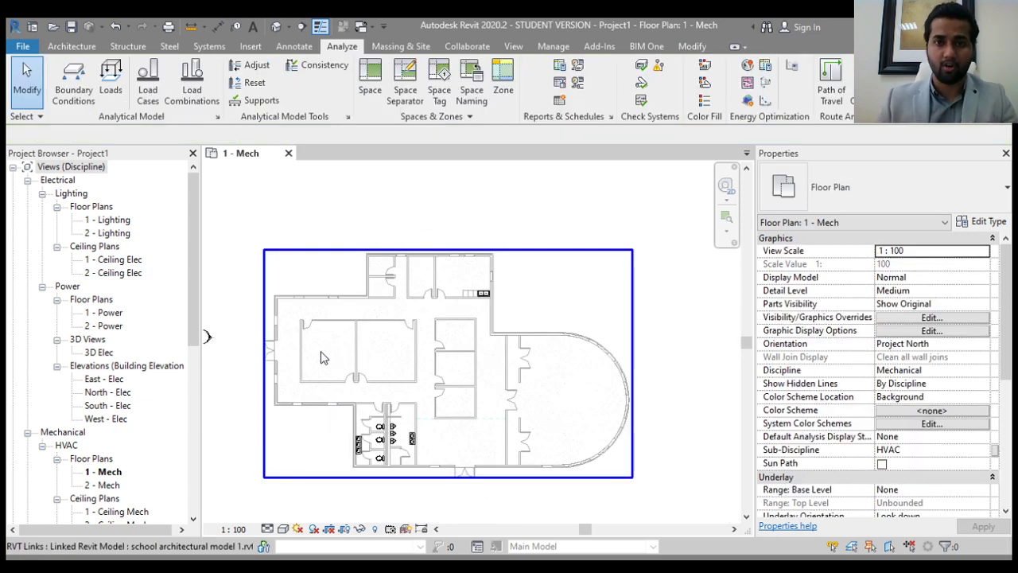
pyautogui.click(371, 77)
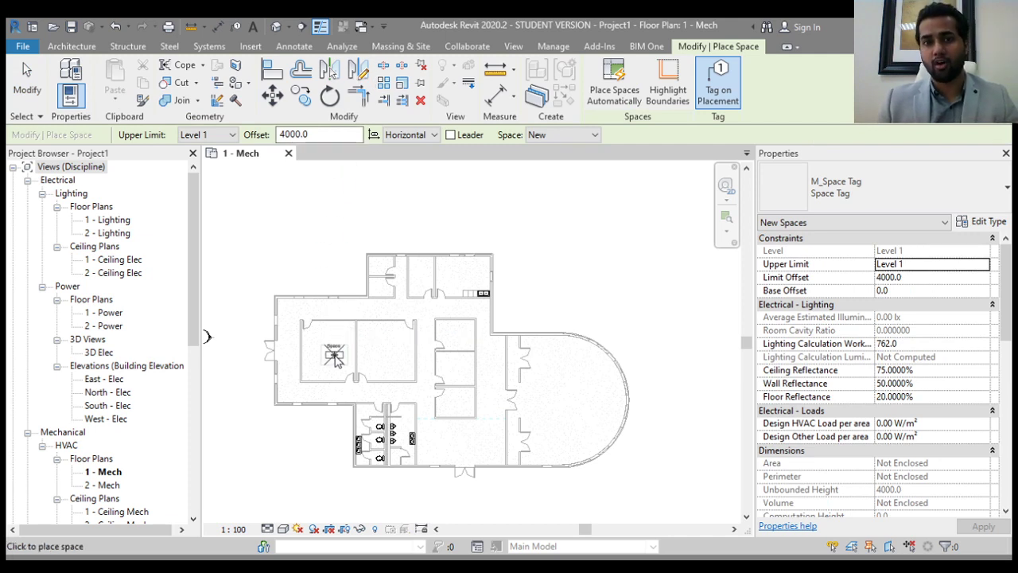
pyautogui.scroll(3, 326, 352)
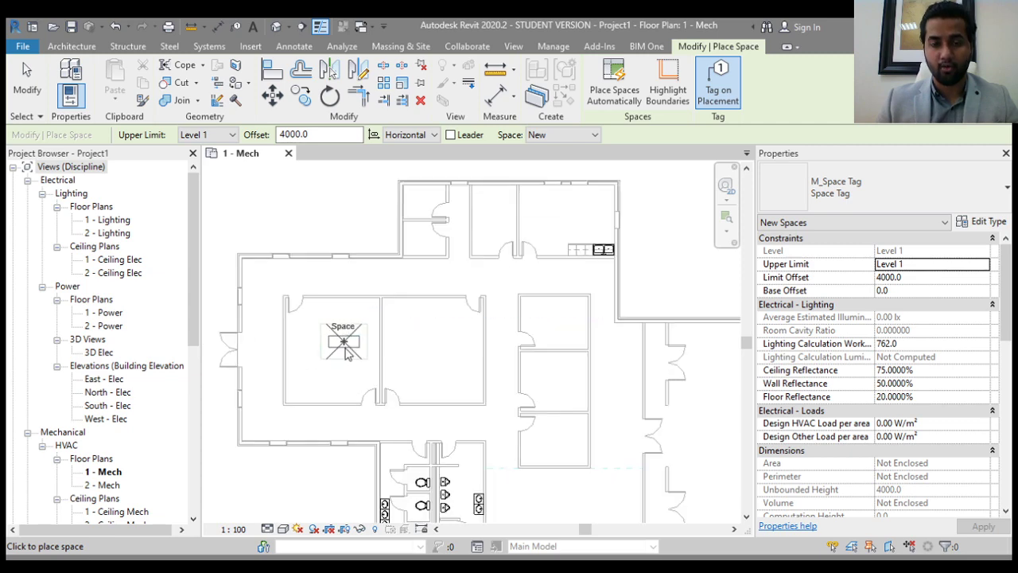
pyautogui.press('Escape')
pyautogui.press('Escape')
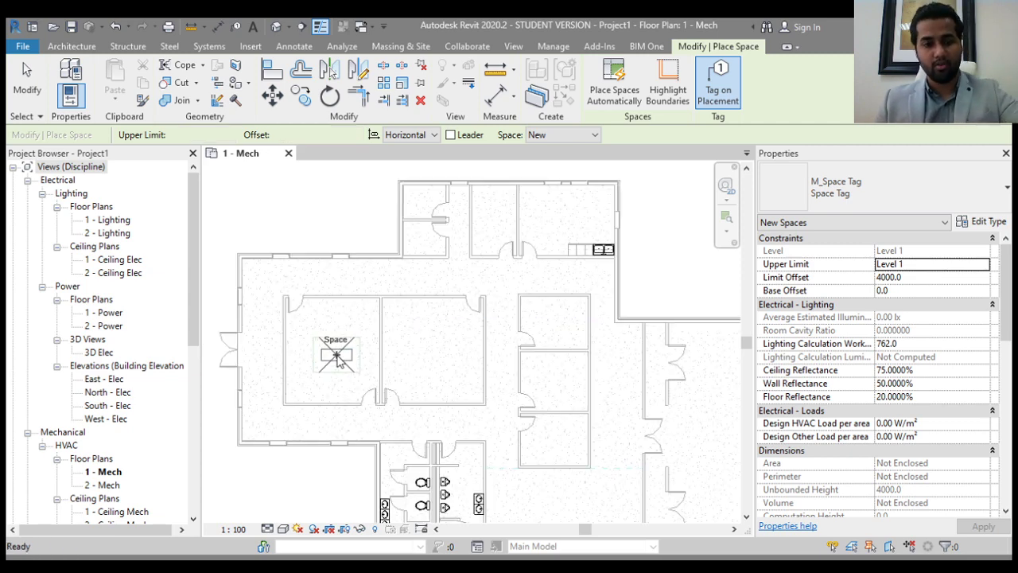
# Make the linked school model room-bounding in its type properties so its walls enclose spaces, and clear the selection
pyautogui.scroll(-3, 340, 360)
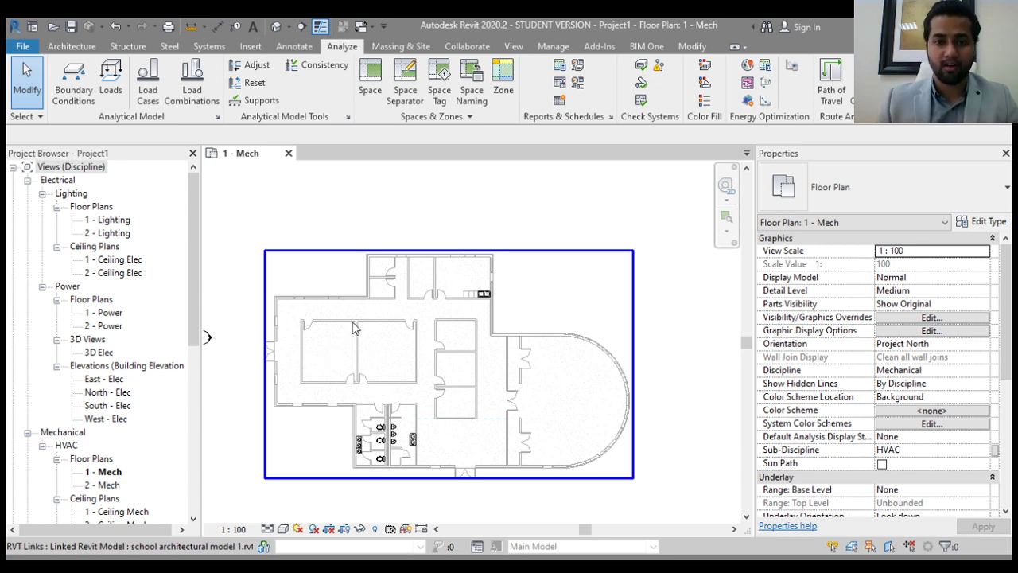
pyautogui.click(354, 323)
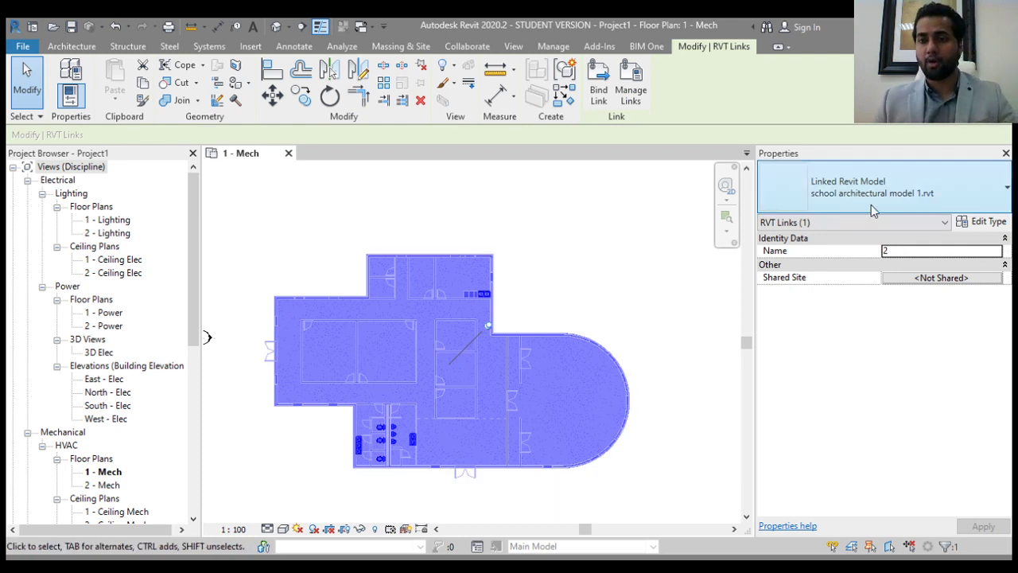
pyautogui.click(983, 225)
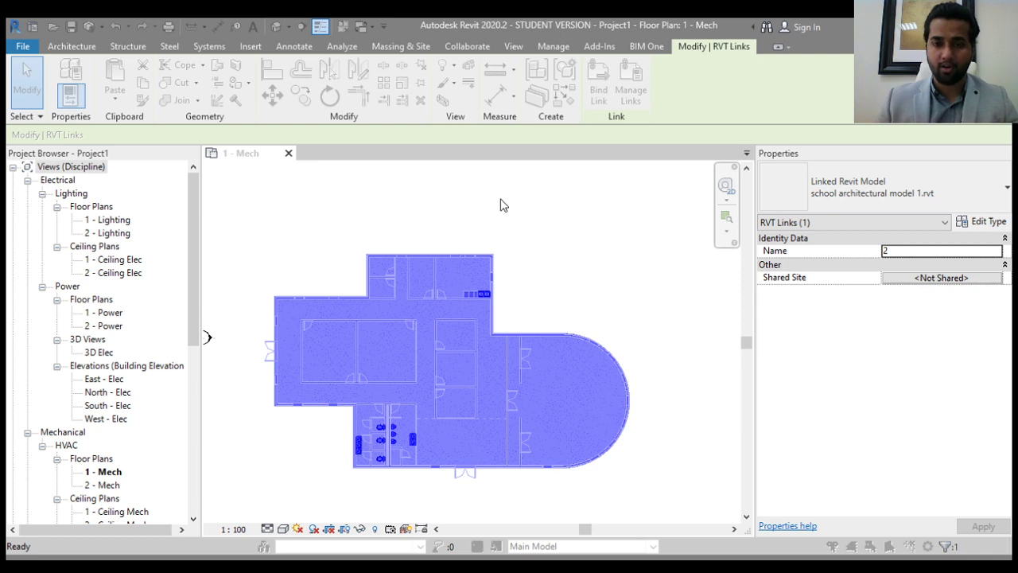
pyautogui.click(627, 533)
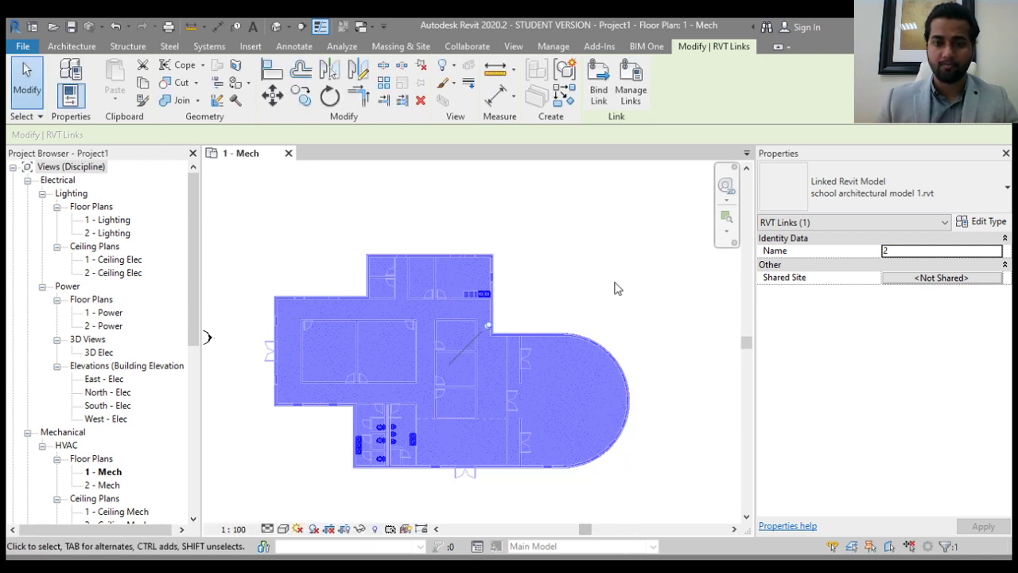
pyautogui.click(645, 268)
# Place a tagged space in the western room of the central pair, with upper limit Level 1 and offset 4000
pyautogui.click(369, 94)
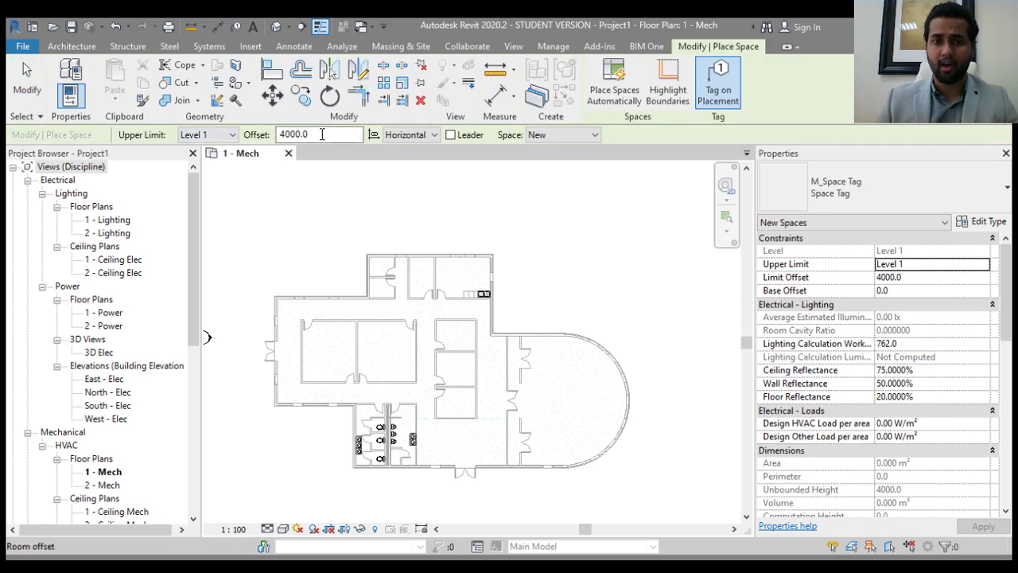
pyautogui.moveTo(320, 134); pyautogui.dragTo(258, 134)
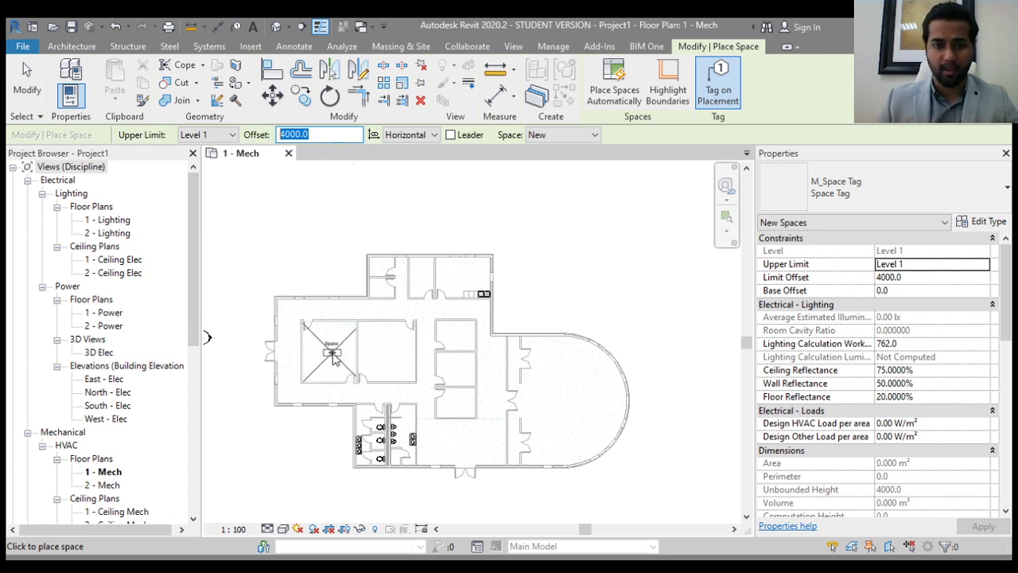
pyautogui.scroll(3, 326, 356)
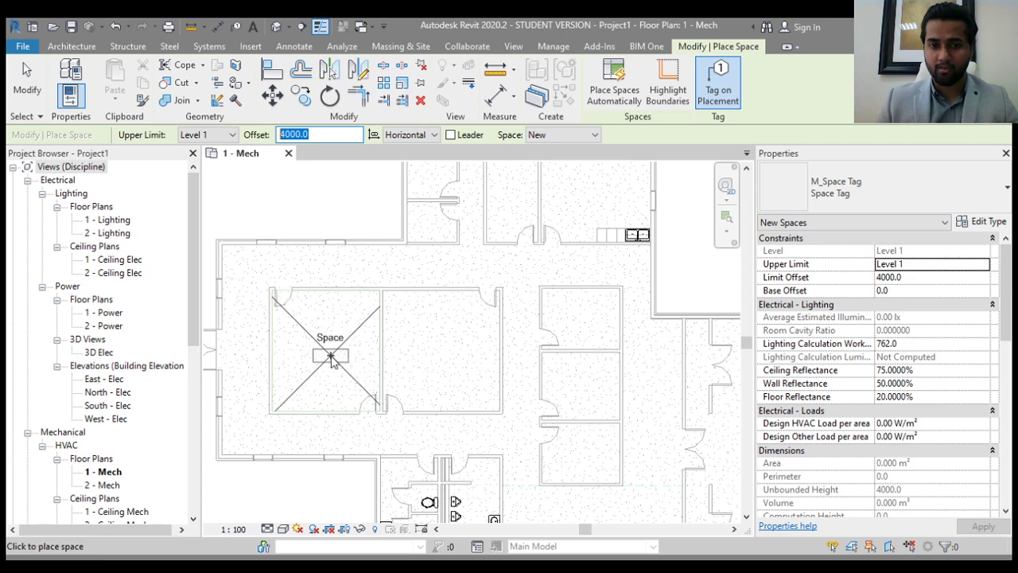
pyautogui.scroll(3, 334, 358)
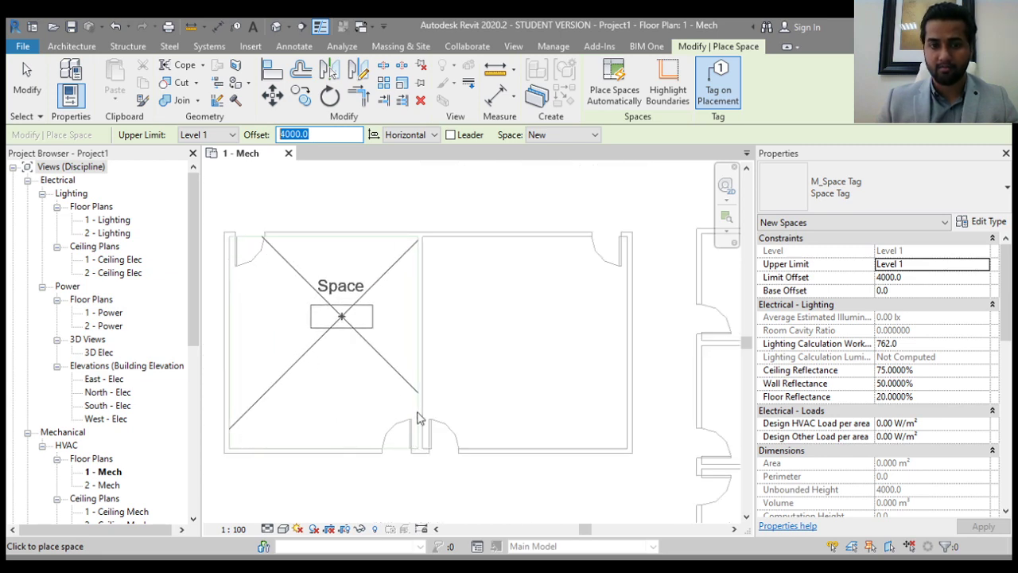
pyautogui.moveTo(373, 366); pyautogui.dragTo(468, 347, button='middle')
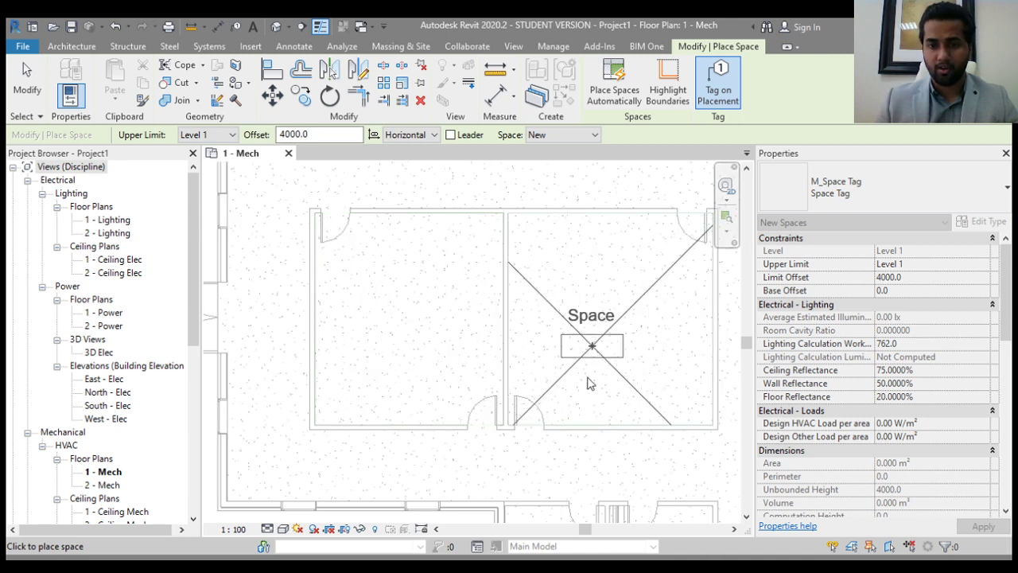
pyautogui.scroll(-2, 595, 350)
pyautogui.moveTo(599, 366); pyautogui.dragTo(407, 390, button='middle')
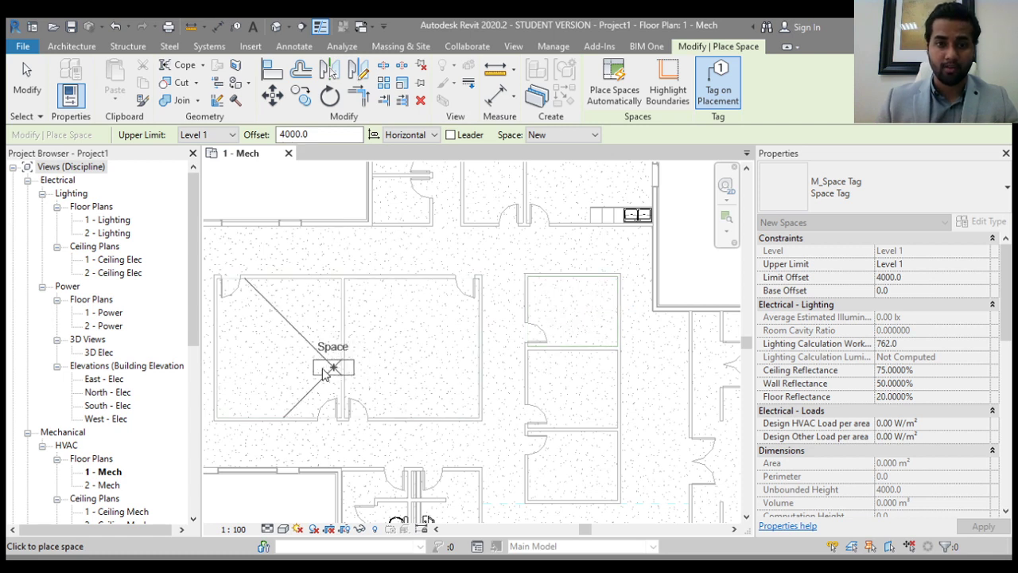
pyautogui.click(291, 353)
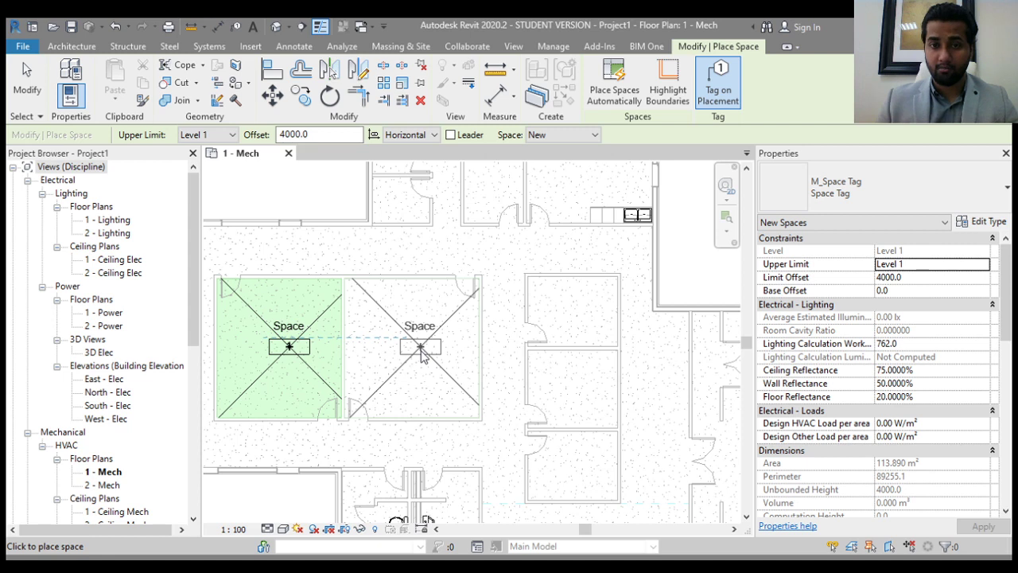
# Switch Tag on Placement off and back on for new spaces
pyautogui.click(719, 94)
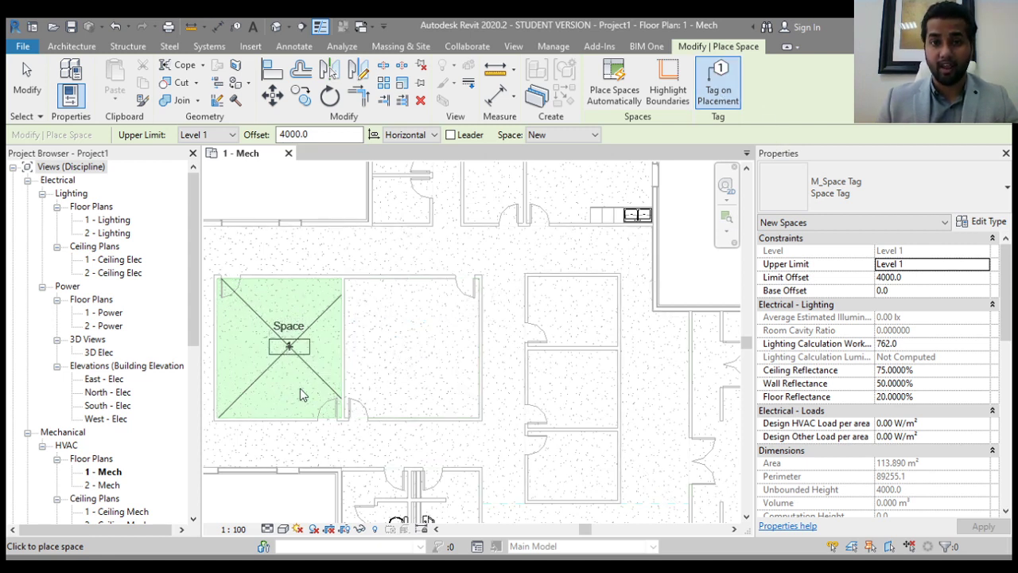
pyautogui.click(301, 395)
pyautogui.click(719, 94)
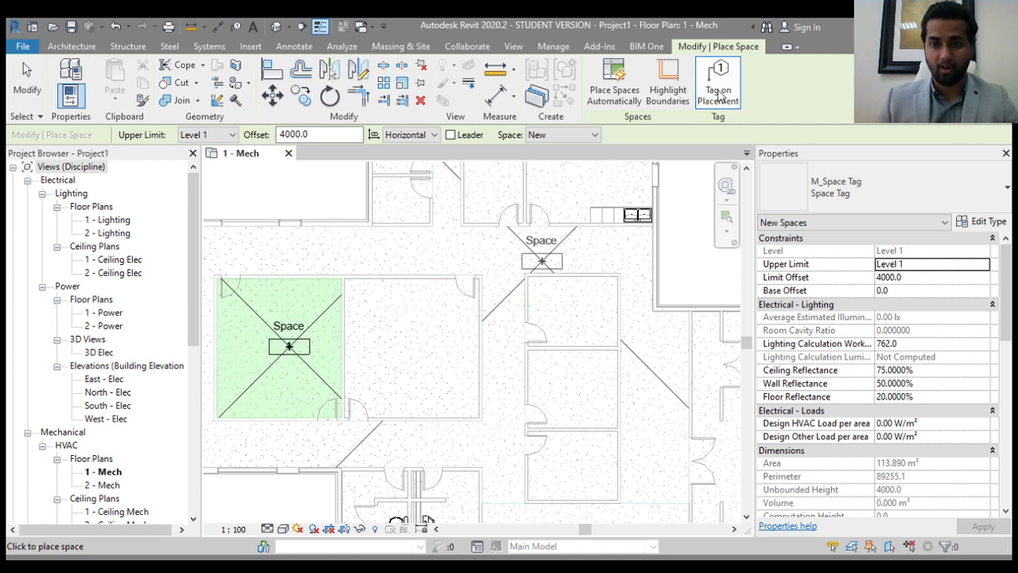
pyautogui.click(719, 94)
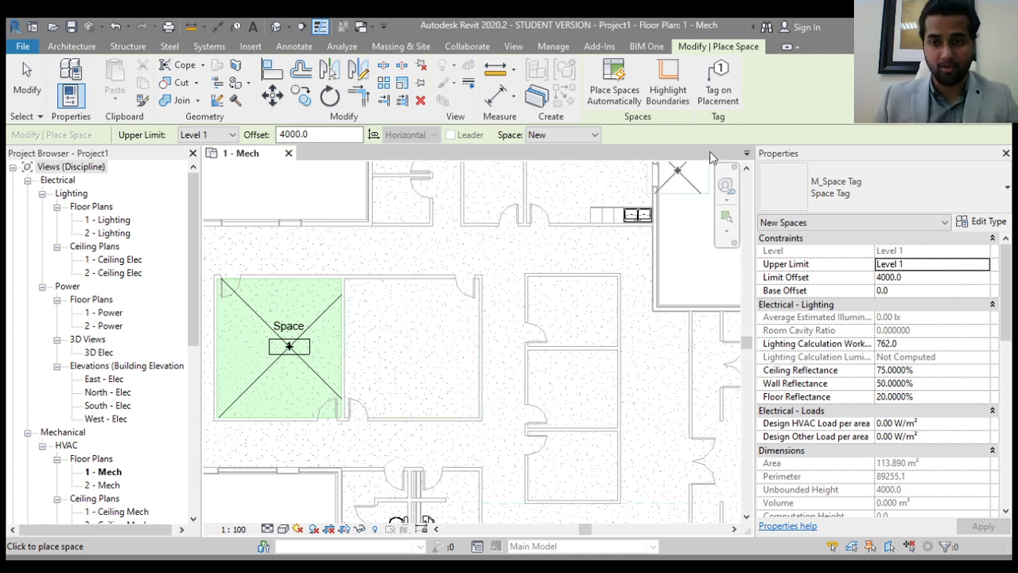
pyautogui.click(733, 97)
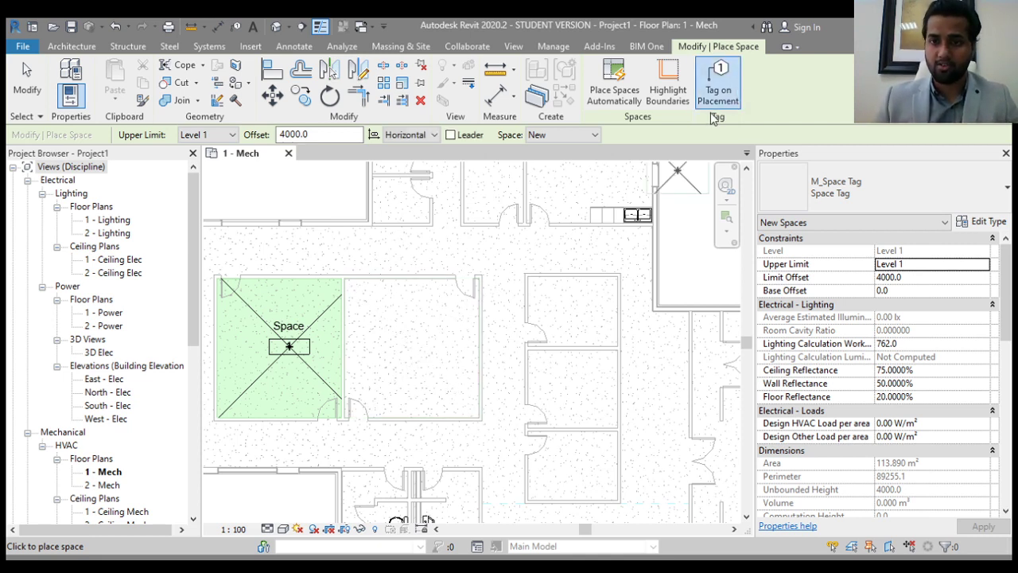
# Place a tagged space in the adjoining eastern room, and place spaces automatically in the remaining enclosed areas of the floor plan
pyautogui.click(413, 357)
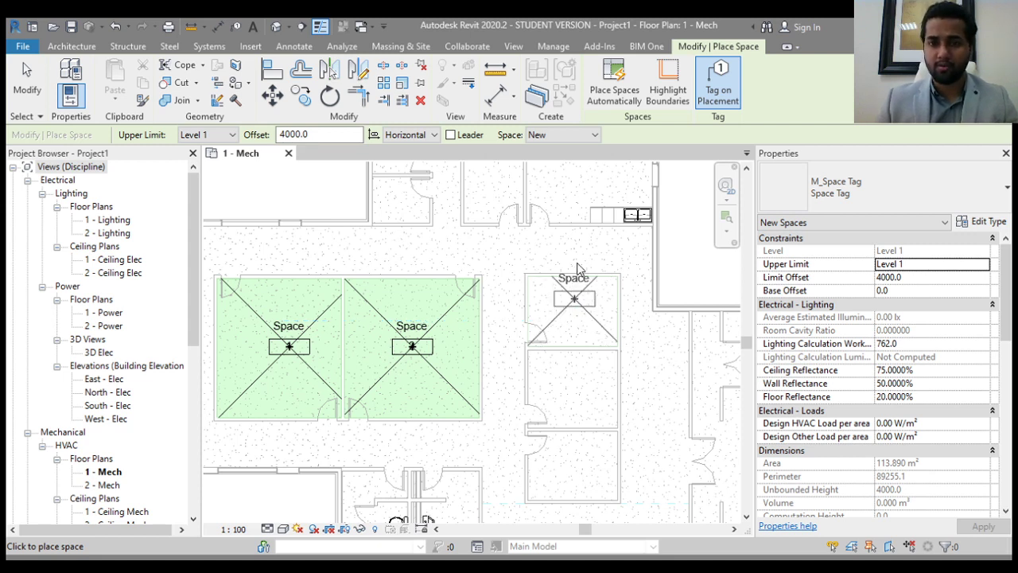
pyautogui.click(607, 103)
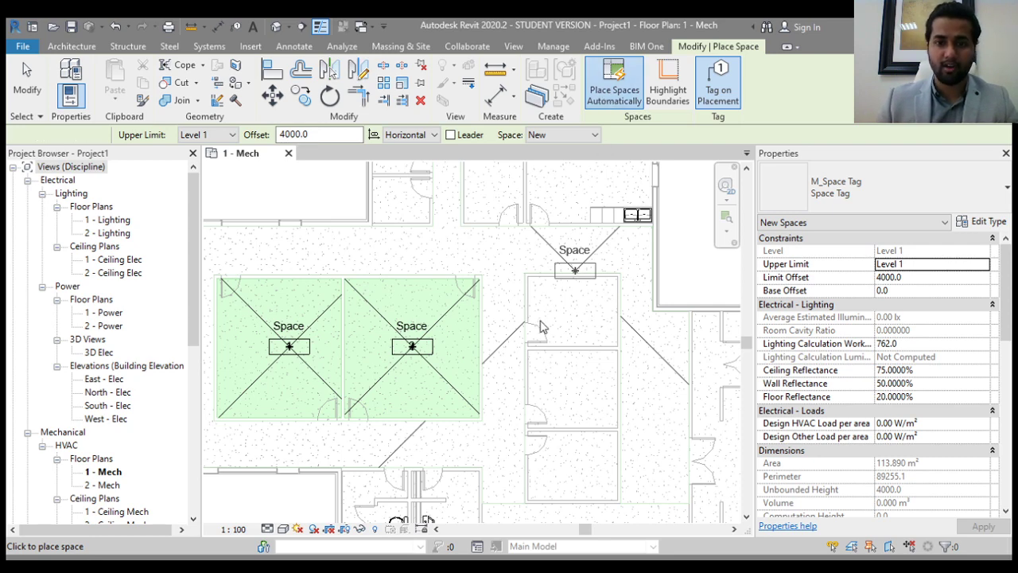
pyautogui.press('Escape')
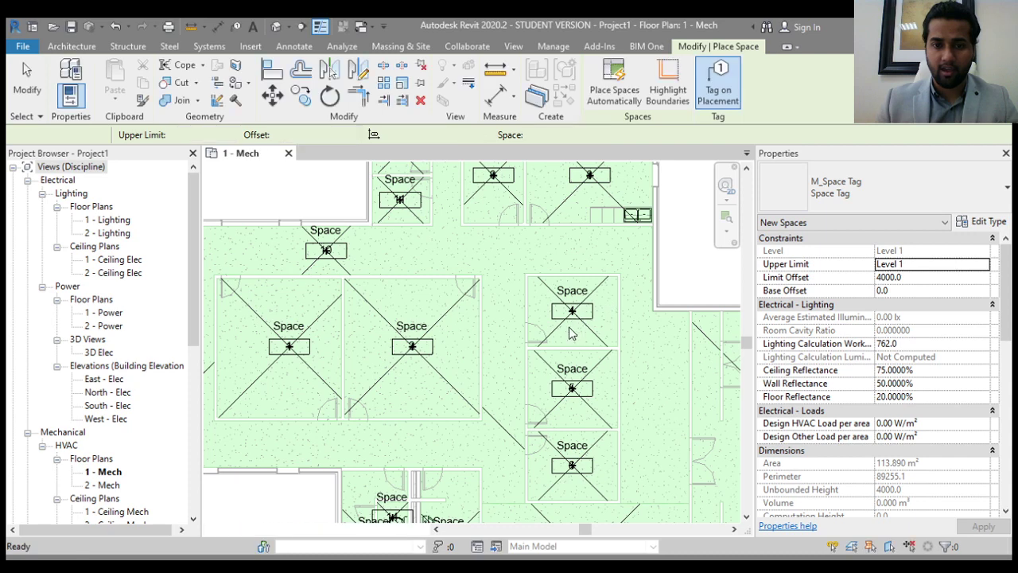
# Examine the placed spaces and review space 1's constraints, lighting, loads, dimensions, airflow, identity and energy analysis properties
pyautogui.scroll(-2, 568, 327)
pyautogui.moveTo(568, 327); pyautogui.dragTo(464, 278, button='middle')
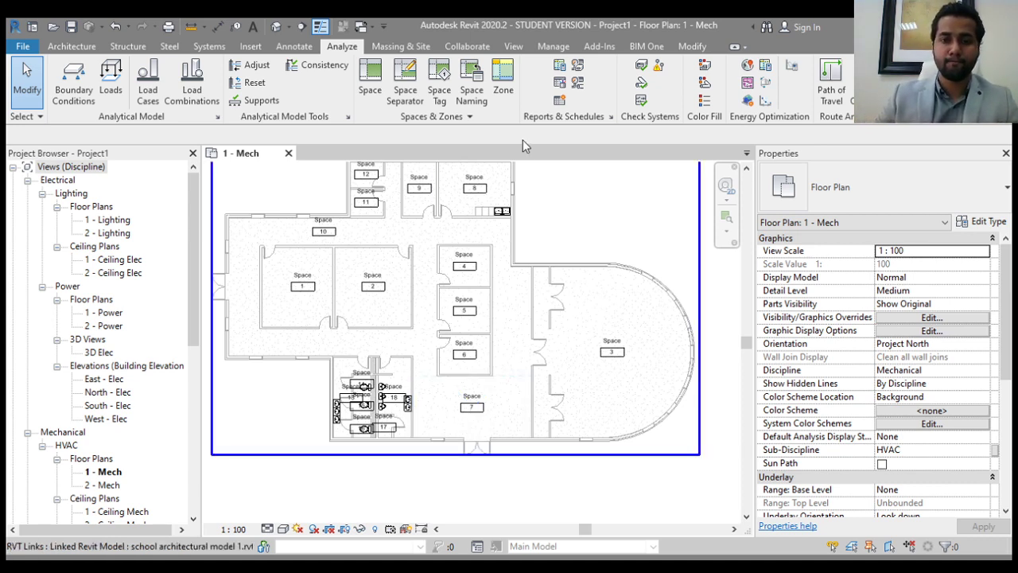
pyautogui.scroll(-2, 475, 247)
pyautogui.moveTo(499, 268); pyautogui.dragTo(514, 305, button='middle')
pyautogui.scroll(2, 328, 292)
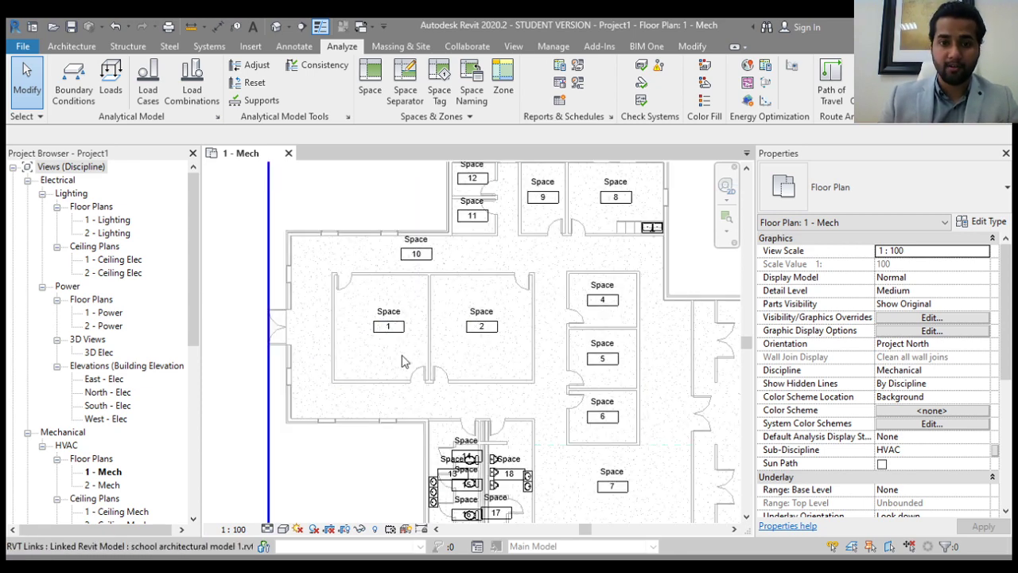
pyautogui.scroll(2, 408, 350)
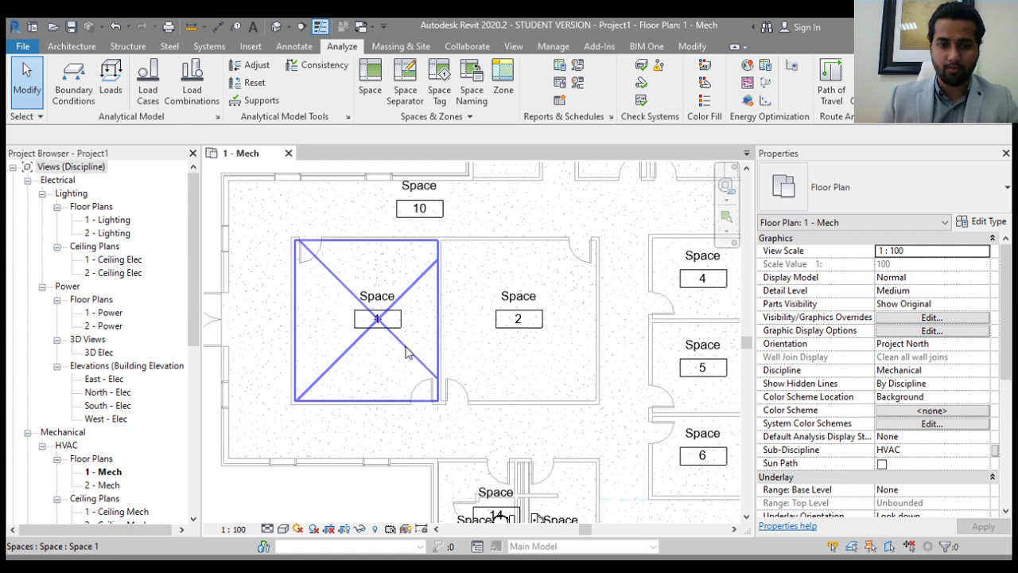
pyautogui.click(407, 353)
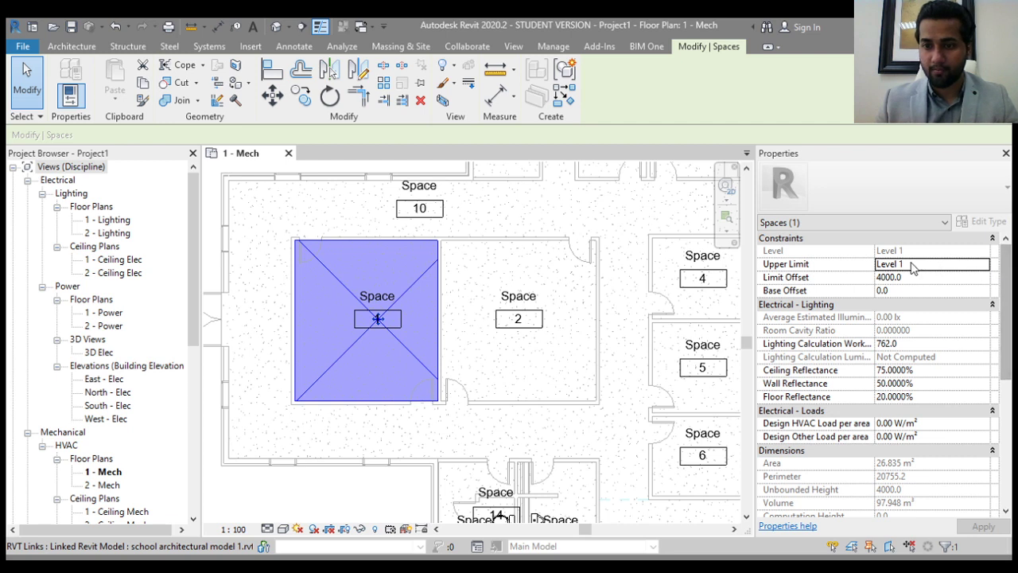
pyautogui.scroll(-3, 911, 275)
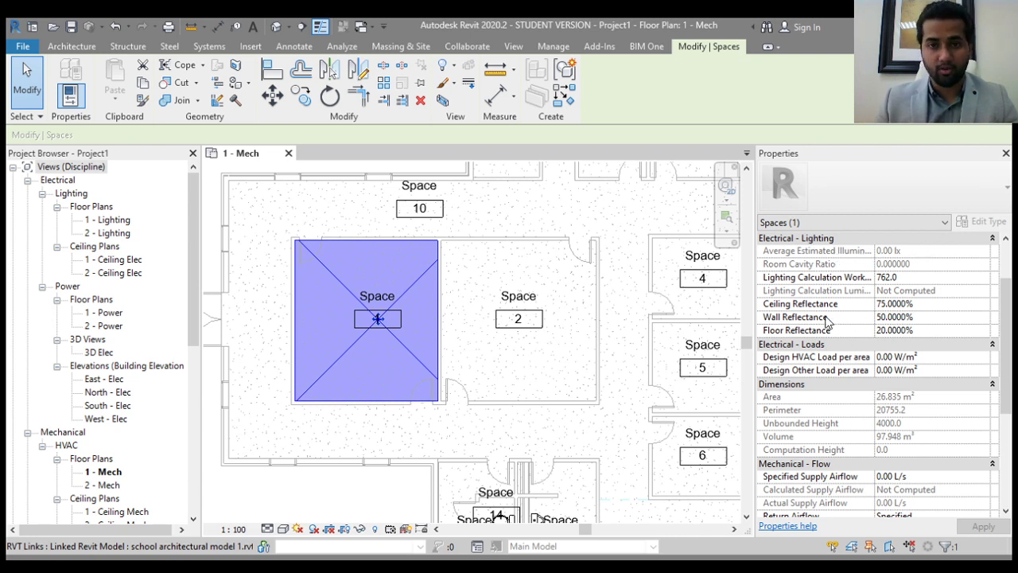
pyautogui.scroll(-1, 949, 308)
pyautogui.scroll(-2, 949, 304)
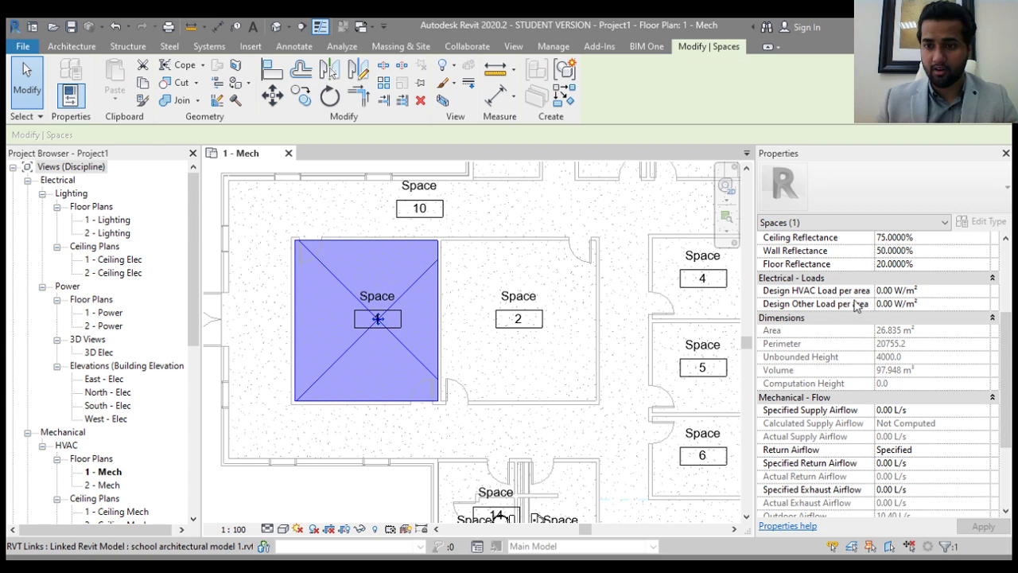
pyautogui.scroll(-1, 963, 321)
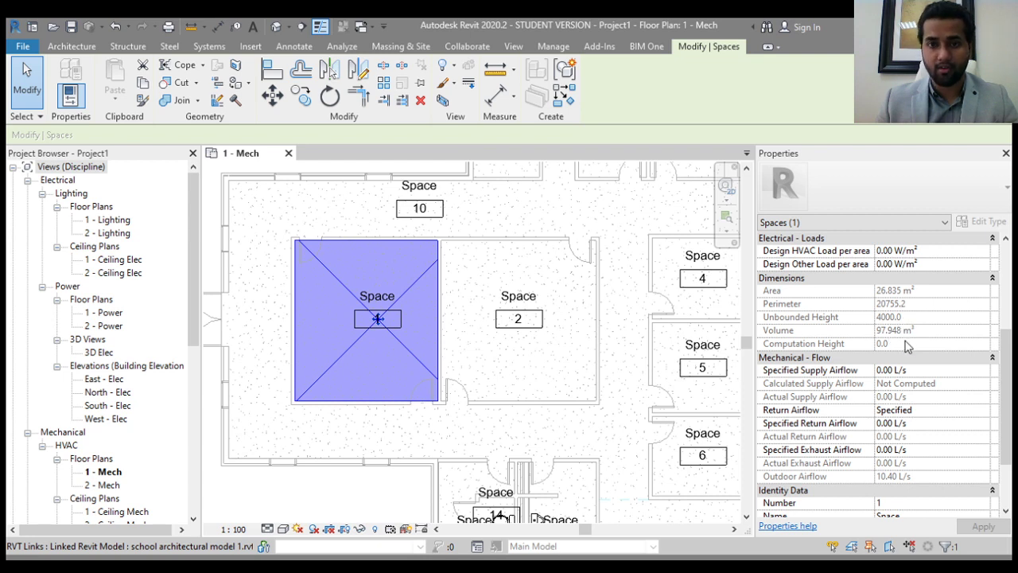
pyautogui.scroll(-1, 959, 348)
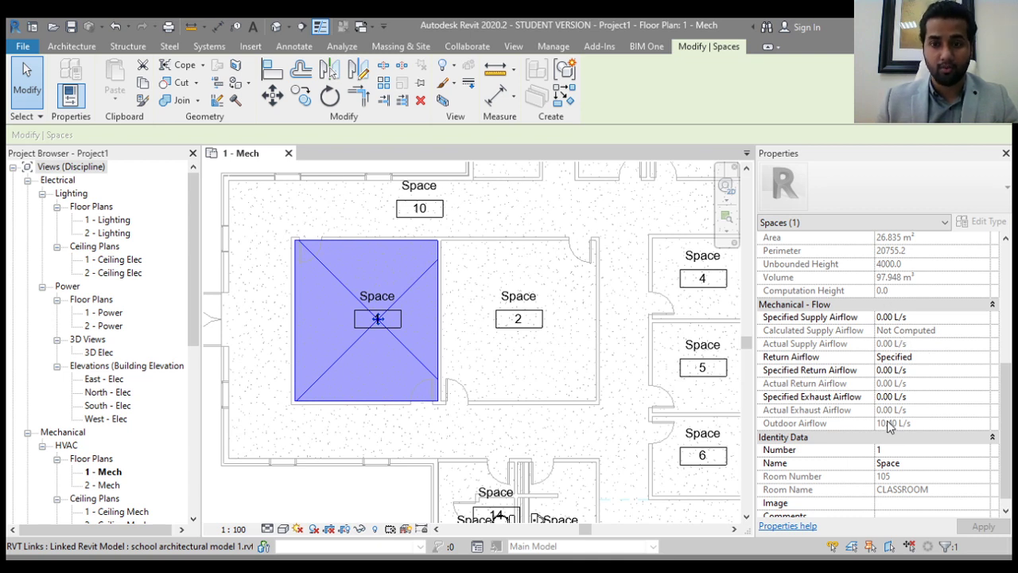
pyautogui.scroll(-3, 923, 383)
pyautogui.scroll(-2, 883, 382)
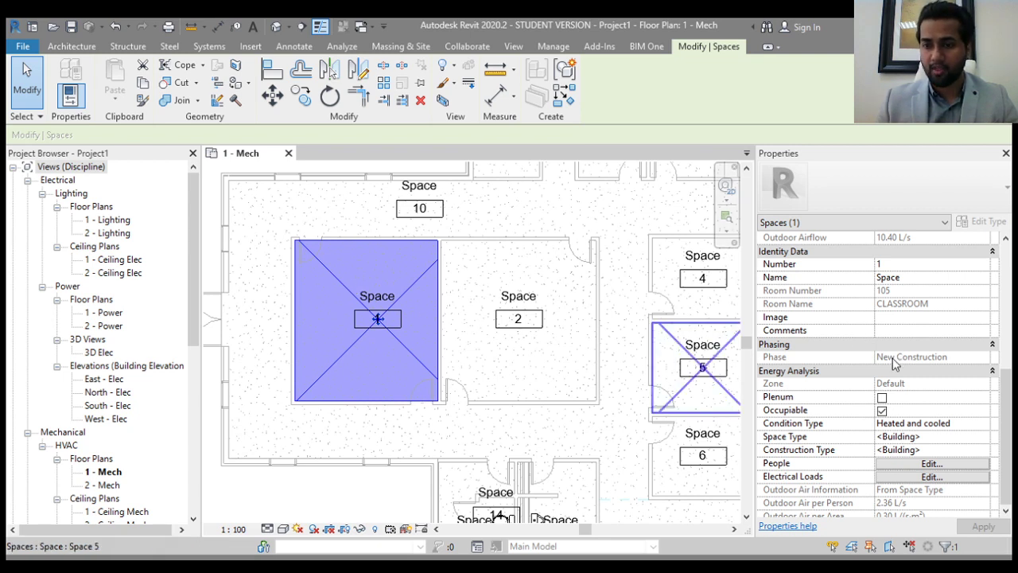
pyautogui.scroll(-4, 912, 359)
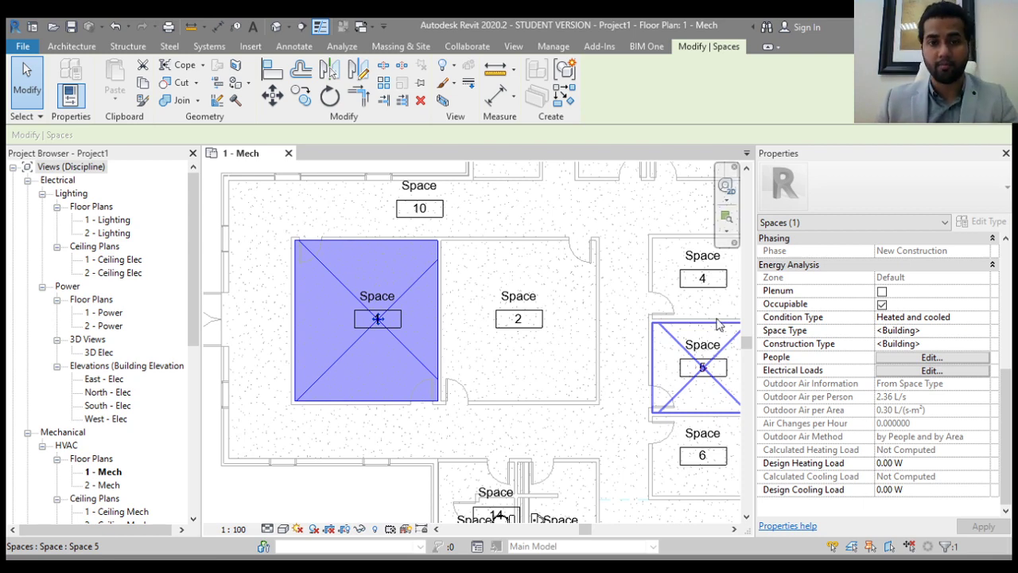
pyautogui.scroll(-2, 525, 327)
pyautogui.click(420, 229)
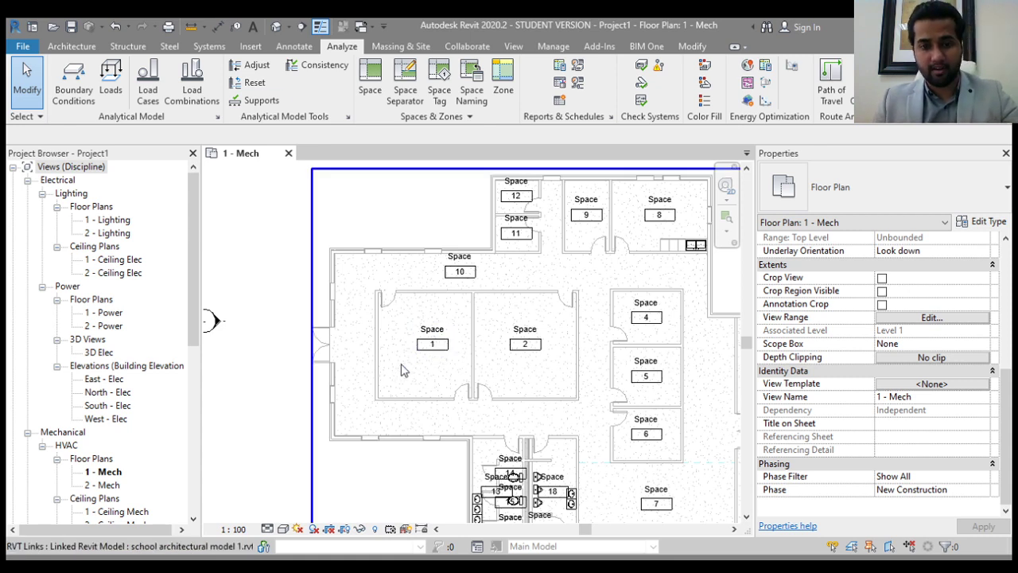
# Name the space in the western room of the central pair CLASSROOM and set its number to 105
pyautogui.click(446, 357)
pyautogui.click(659, 208)
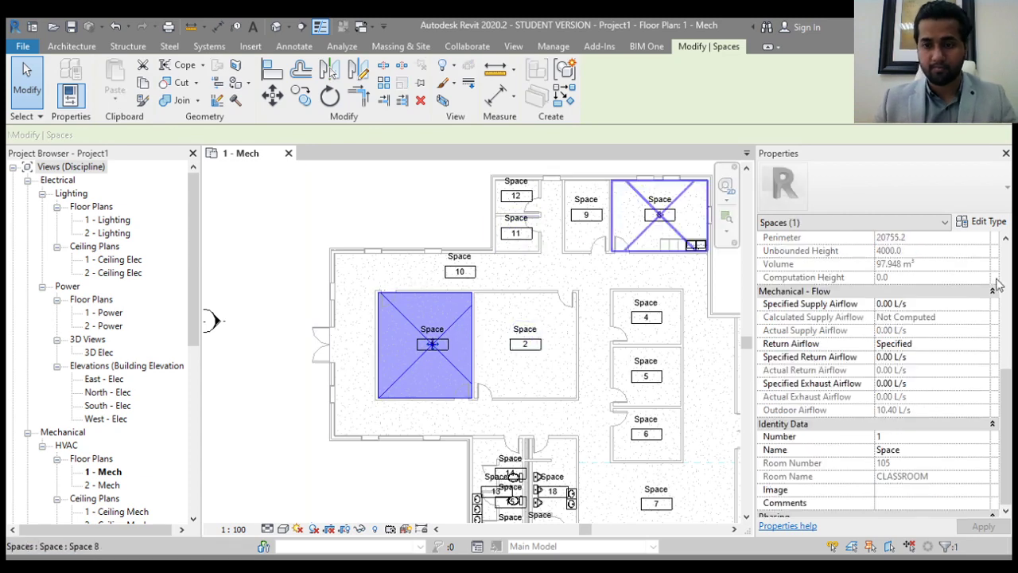
pyautogui.scroll(-4, 929, 364)
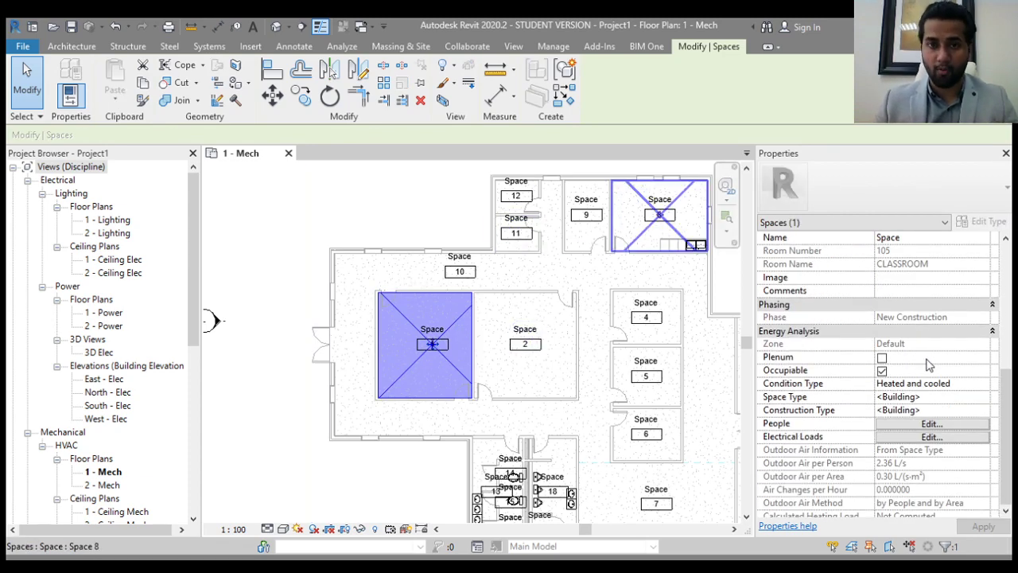
pyautogui.scroll(2, 927, 292)
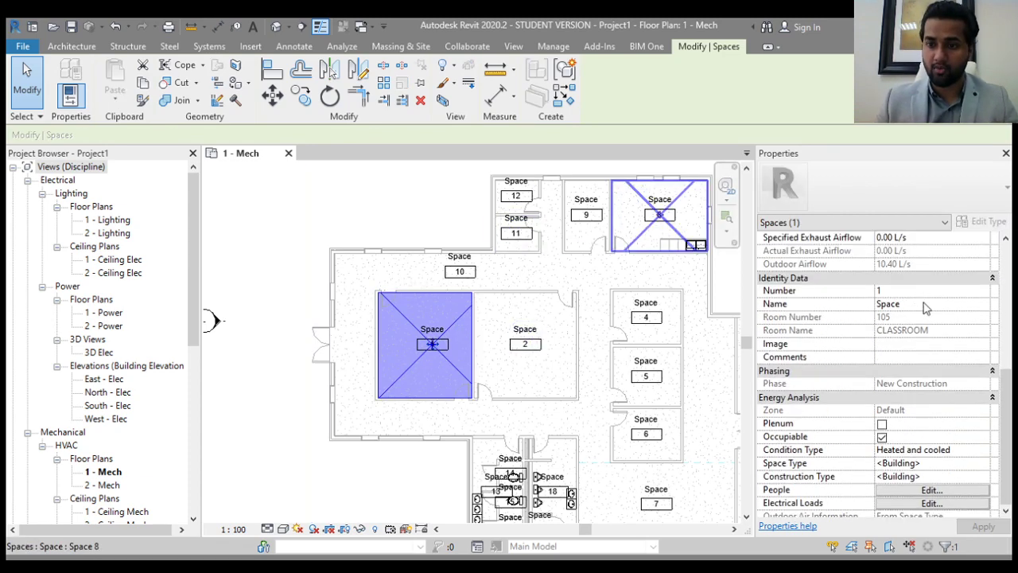
pyautogui.click(927, 303)
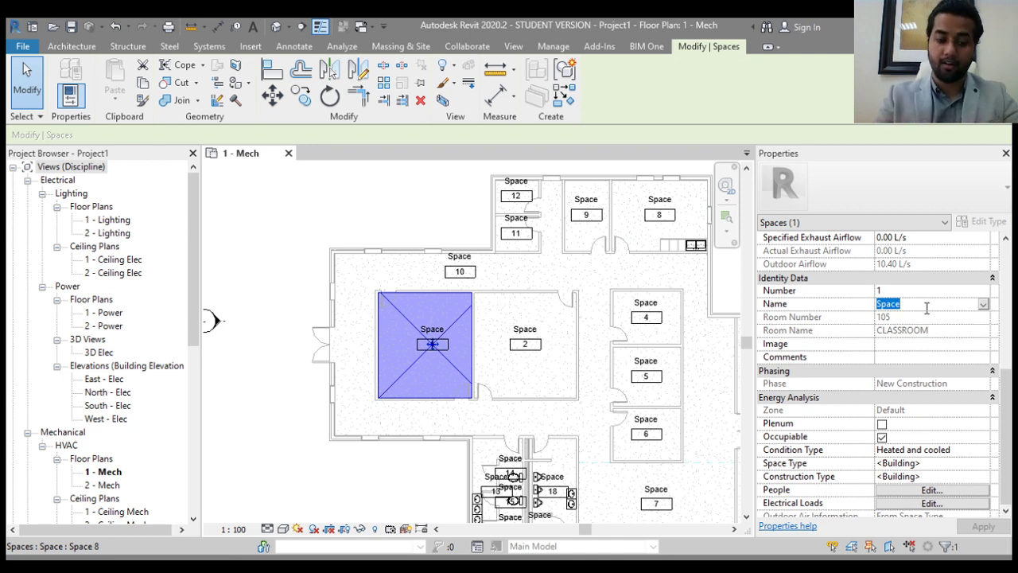
pyautogui.write('CLASSROO')
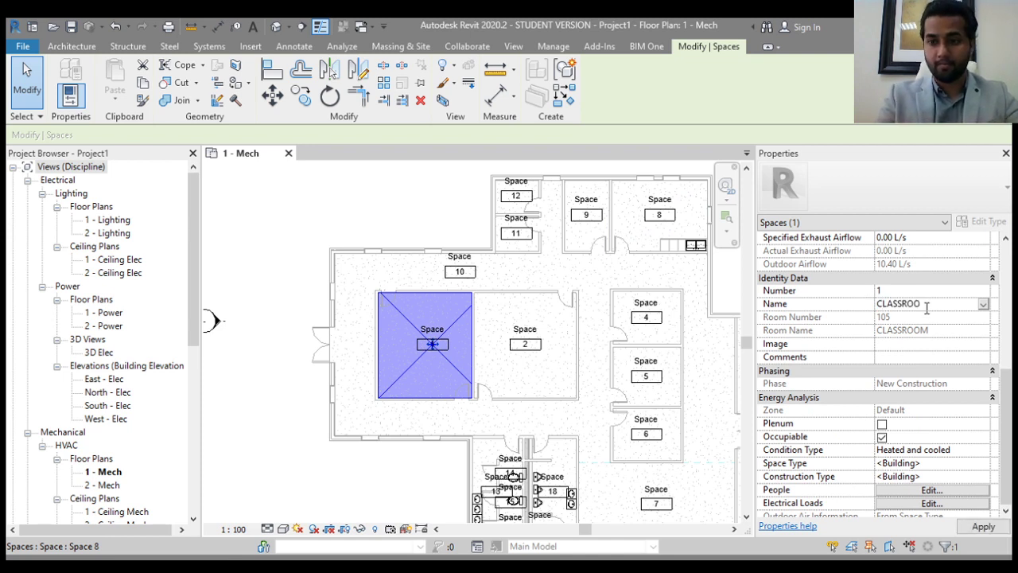
pyautogui.write('M')
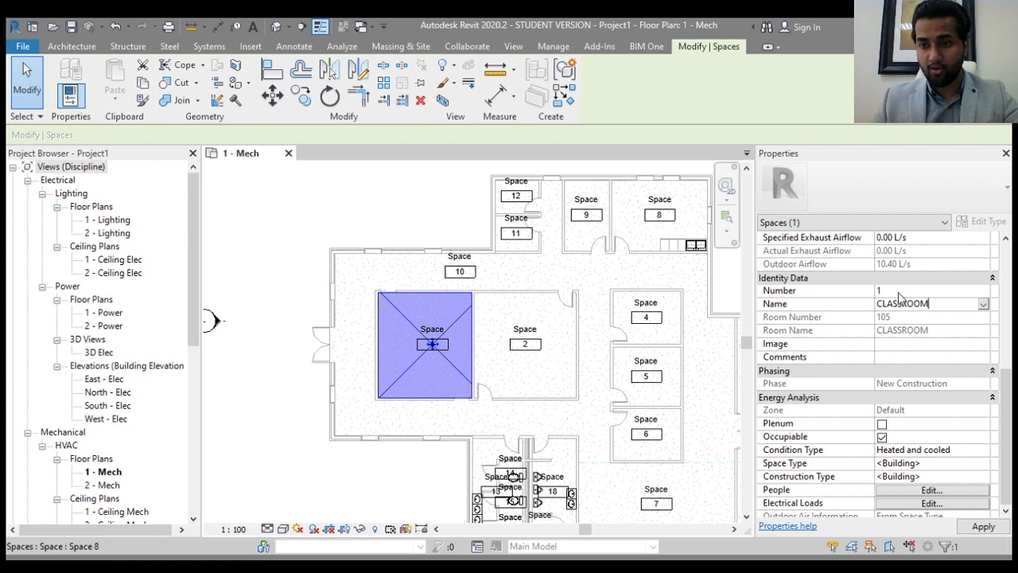
pyautogui.click(899, 290)
pyautogui.write('105')
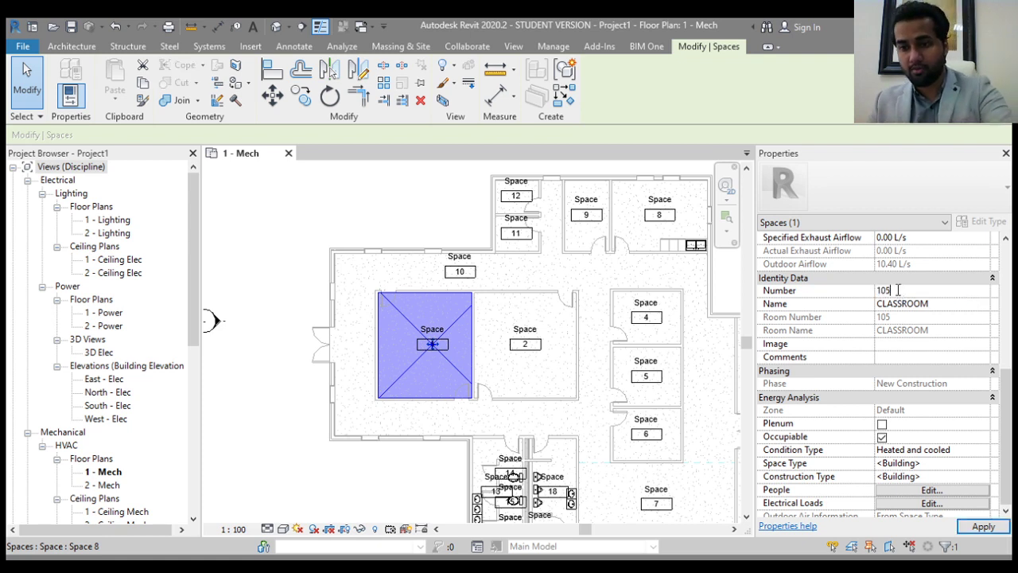
pyautogui.click(983, 525)
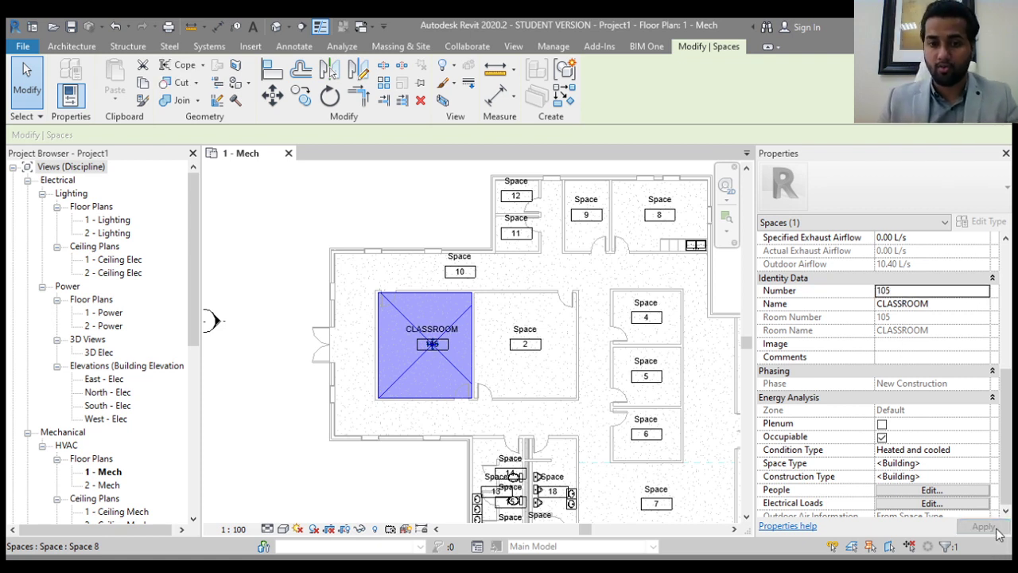
pyautogui.click(414, 480)
# Run Space Naming to give all spaces the names and numbers of the rooms in the linked architectural model
pyautogui.scroll(4, 430, 327)
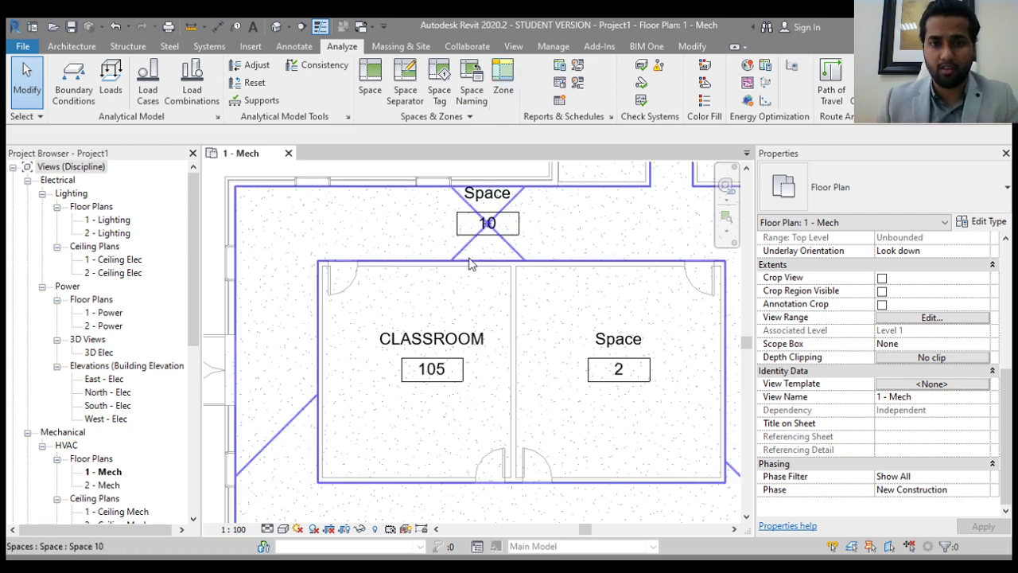
pyautogui.scroll(-3, 452, 276)
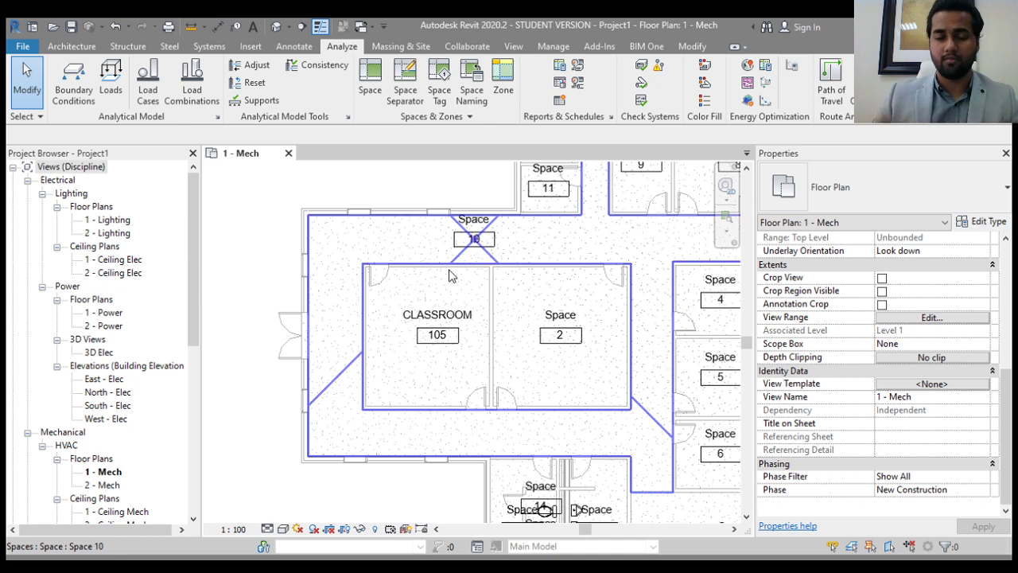
pyautogui.click(474, 94)
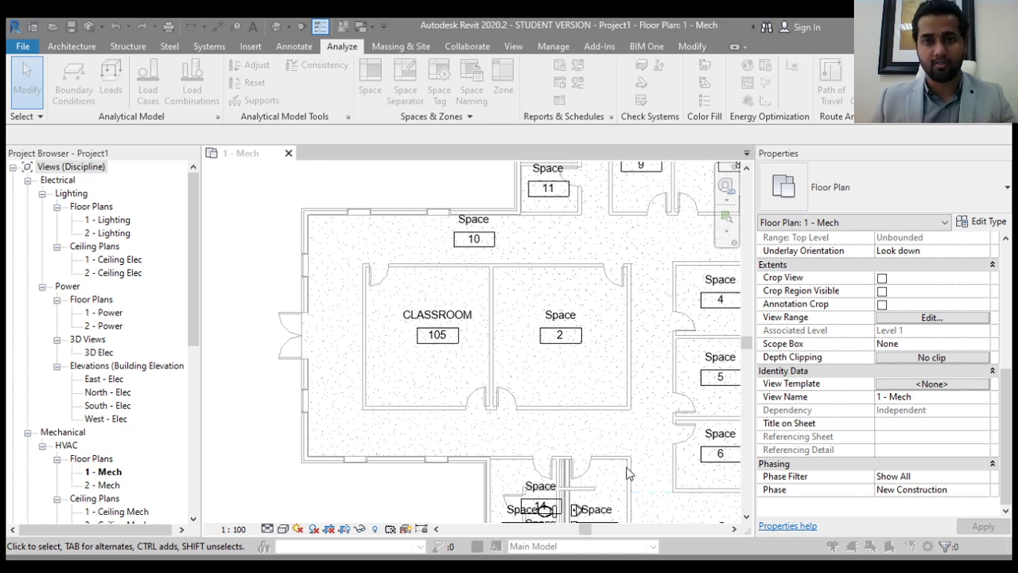
pyautogui.scroll(-1, 557, 385)
pyautogui.moveTo(555, 386); pyautogui.dragTo(469, 350, button='middle')
pyautogui.scroll(-1, 420, 335)
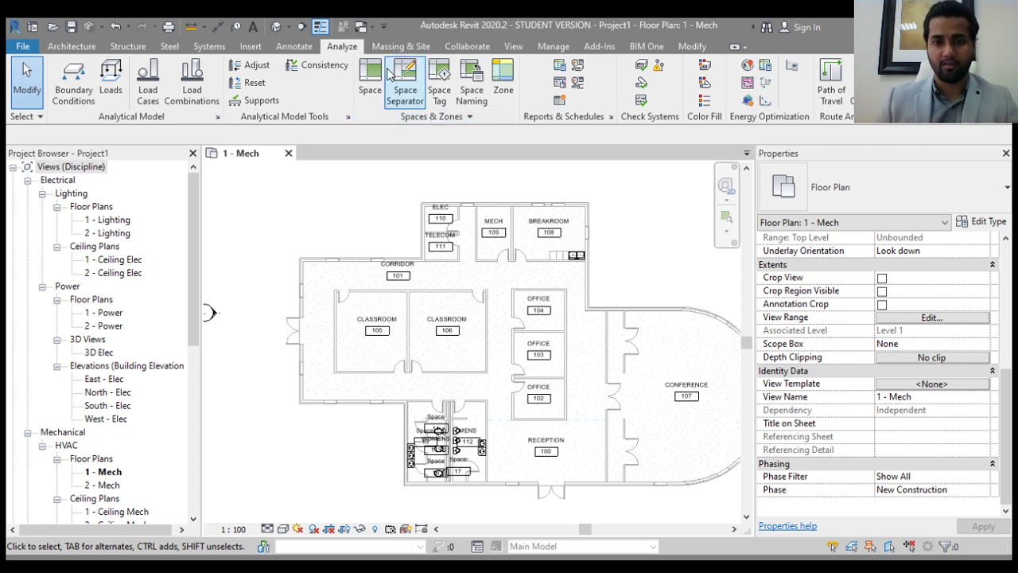
# Review the extent and properties of the corridor space 101
pyautogui.click(413, 286)
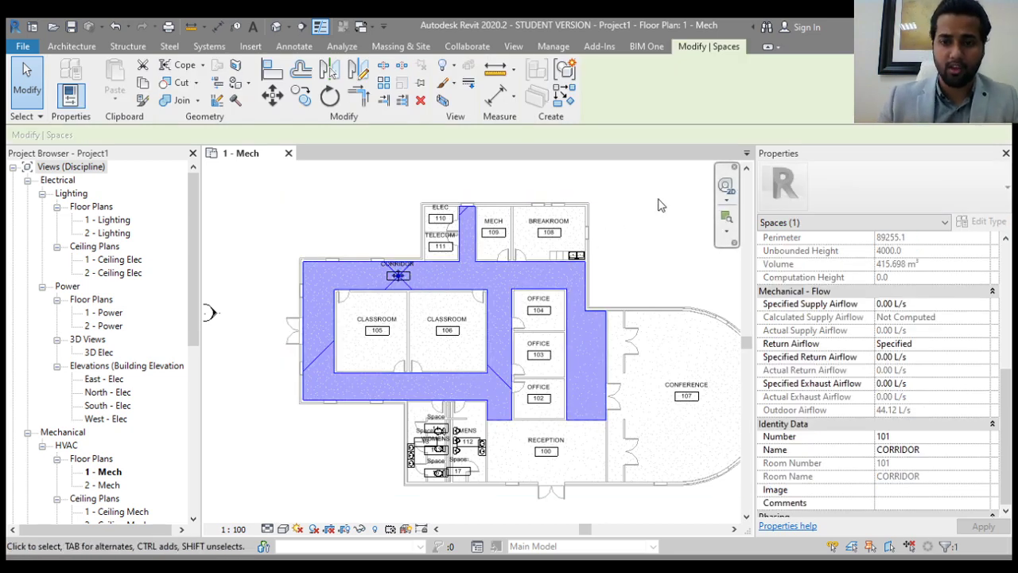
pyautogui.click(682, 389)
pyautogui.click(674, 275)
pyautogui.moveTo(659, 272); pyautogui.dragTo(584, 243, button='middle')
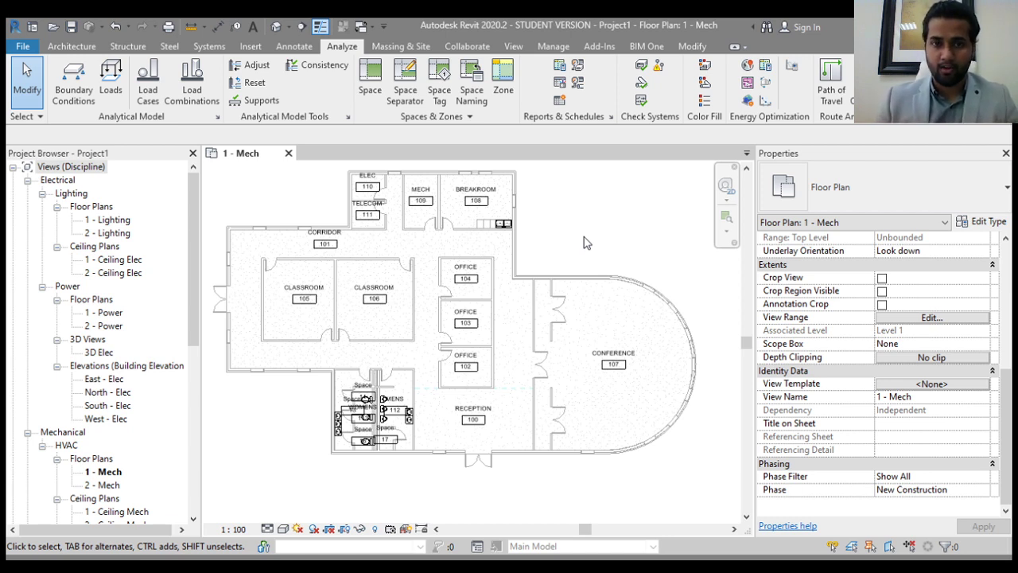
# Draw a straight north-south space separation line across the corridor along the east wall of classroom 106, and check the corridor space's extent
pyautogui.click(406, 93)
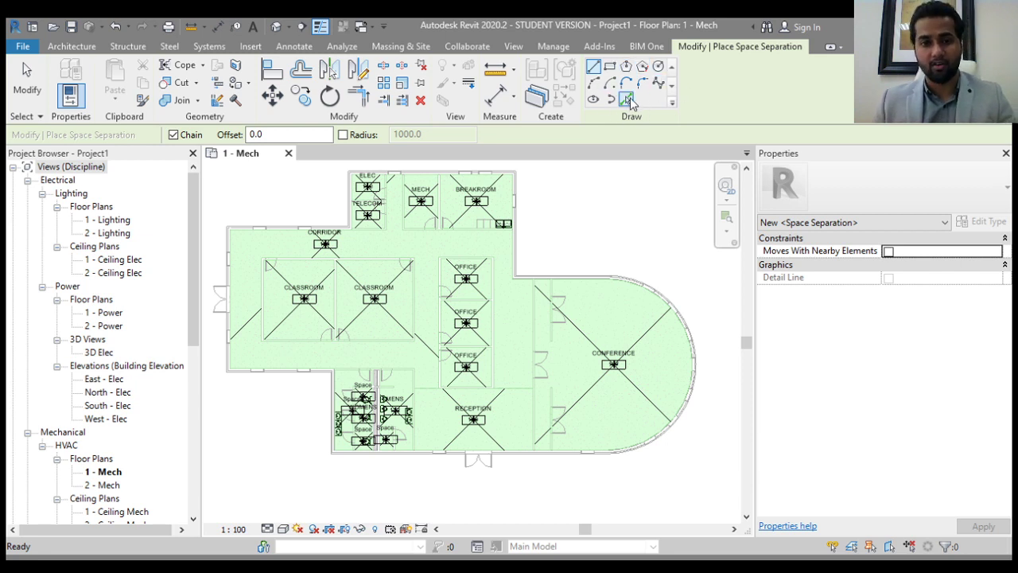
pyautogui.click(594, 67)
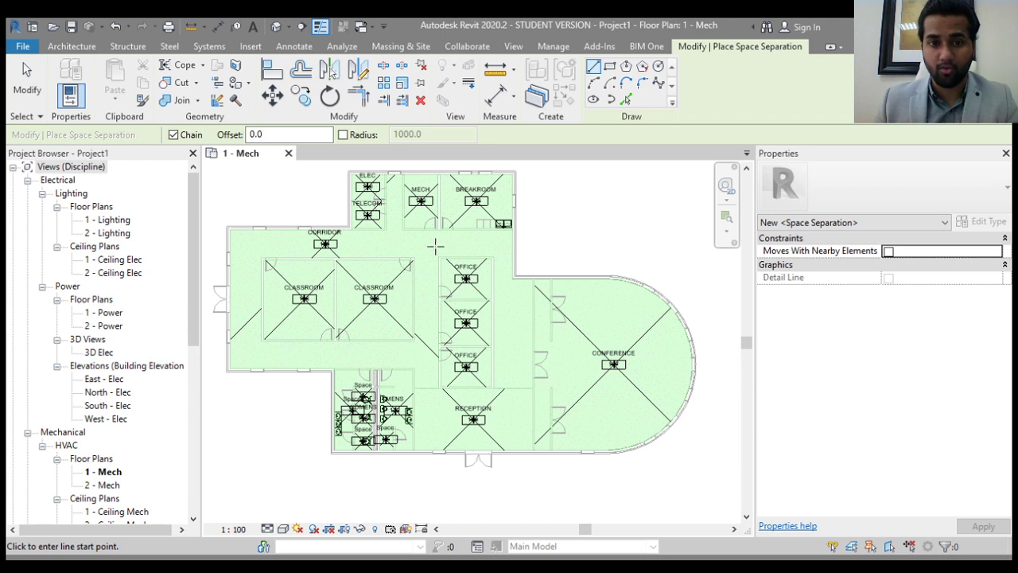
pyautogui.click(414, 368)
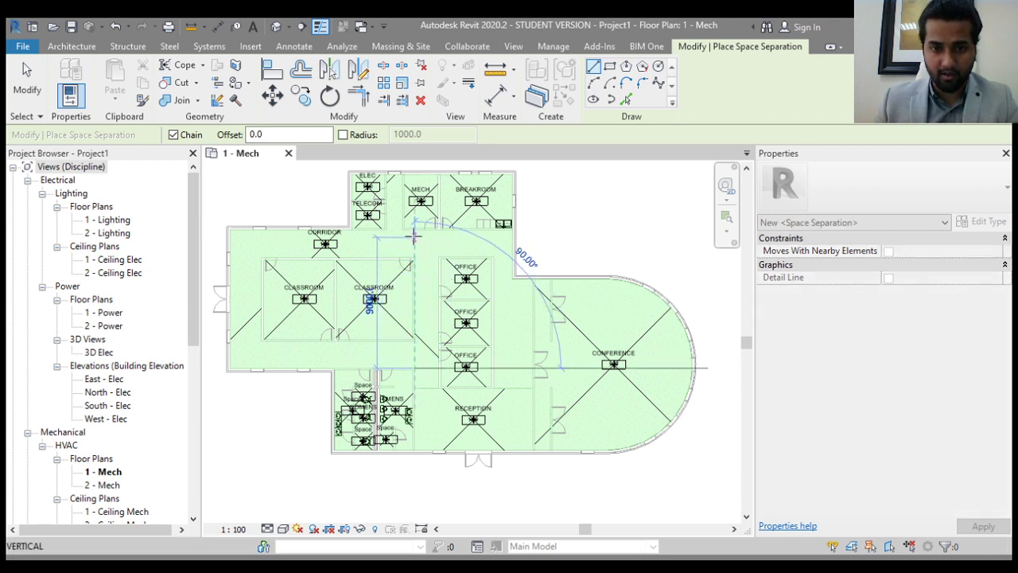
pyautogui.click(414, 231)
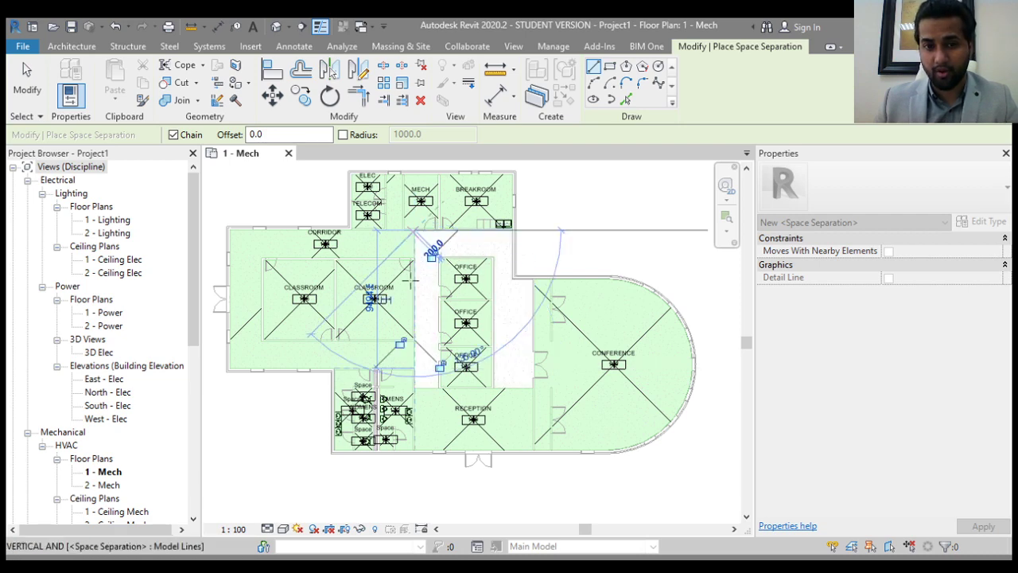
pyautogui.press('Escape')
pyautogui.press('Escape')
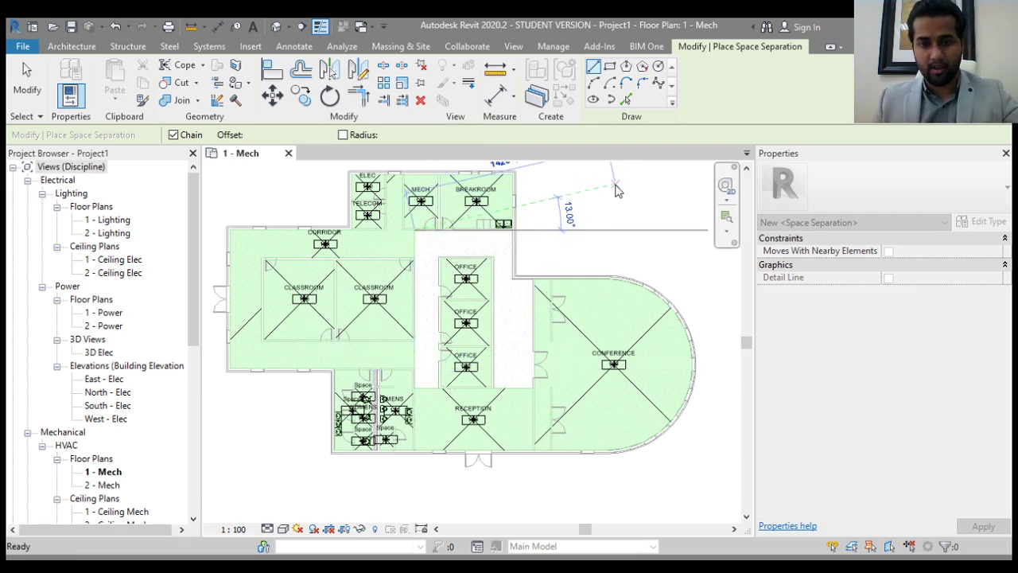
pyautogui.click(337, 252)
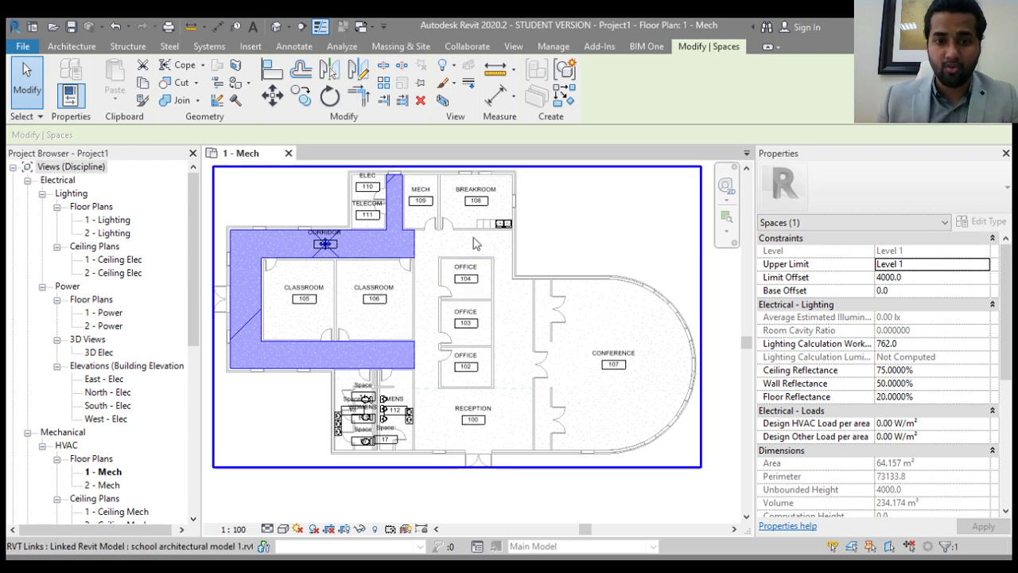
pyautogui.click(602, 215)
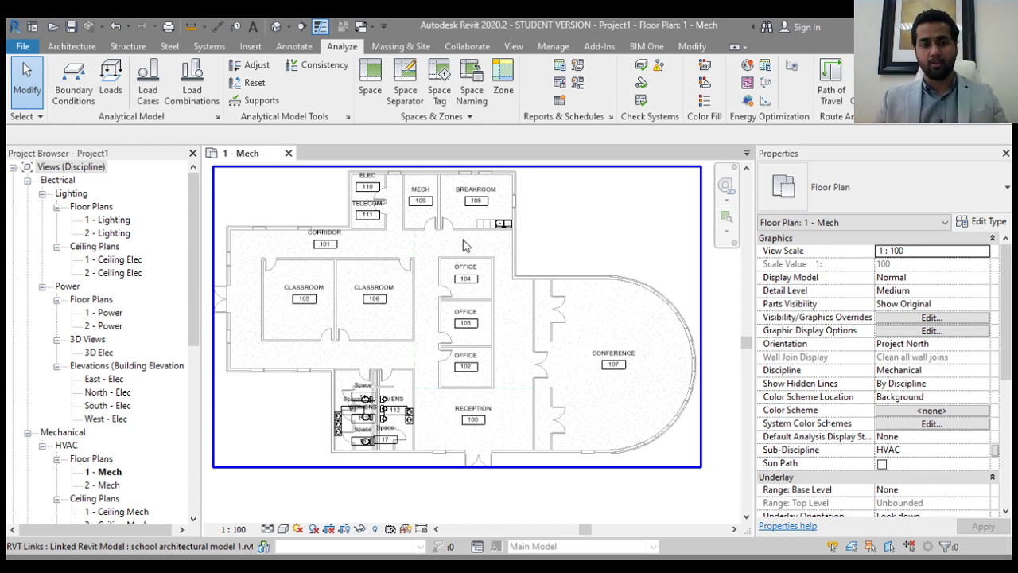
# Place a tagged space in the eastern corridor area around the offices, with upper limit Level 1 and offset 4000
pyautogui.click(370, 78)
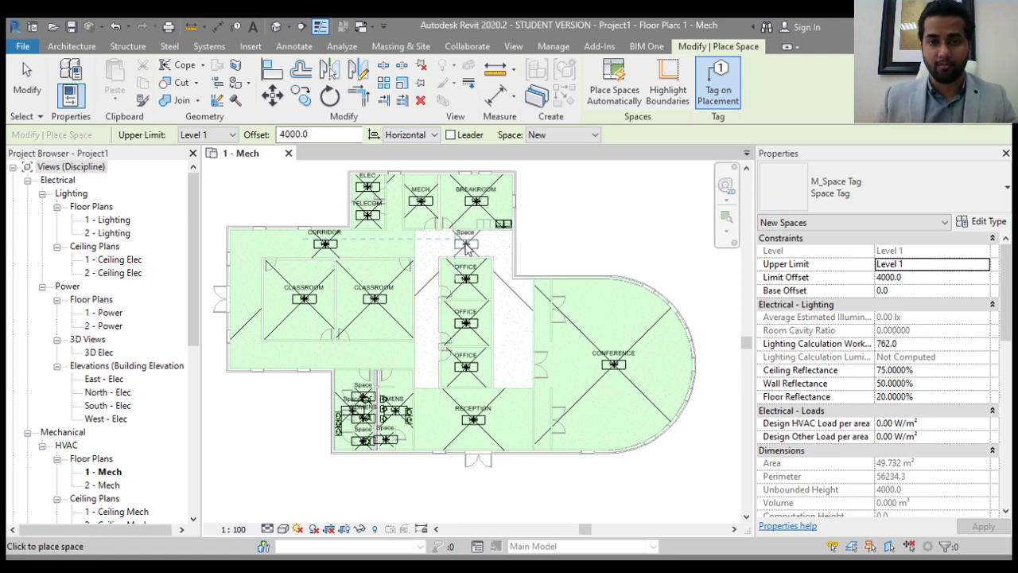
pyautogui.click(465, 247)
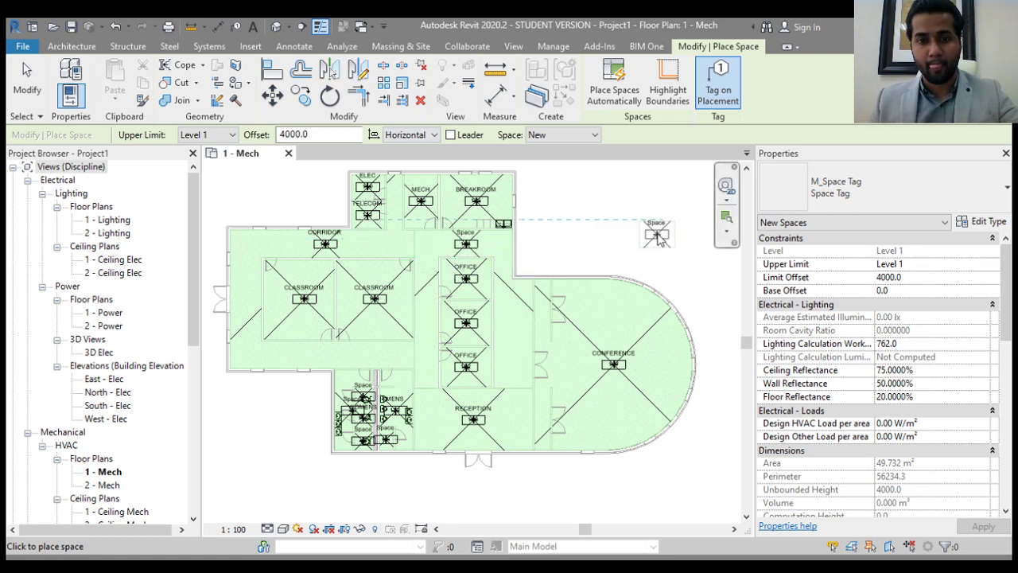
pyautogui.press('Escape')
pyautogui.press('Escape')
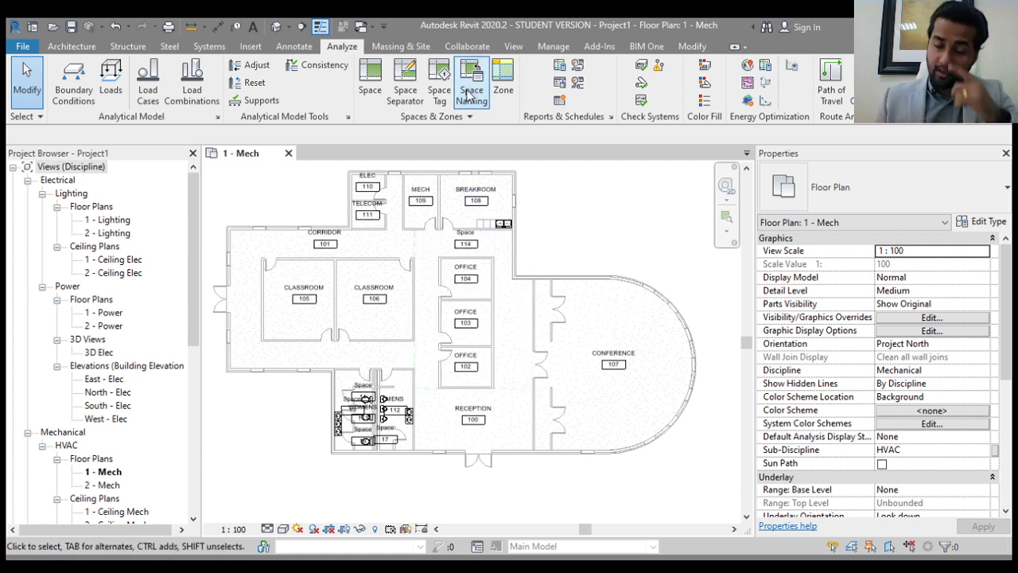
# Run Space Naming again so both parts of the split corridor take their names and numbers from the linked room
pyautogui.click(471, 97)
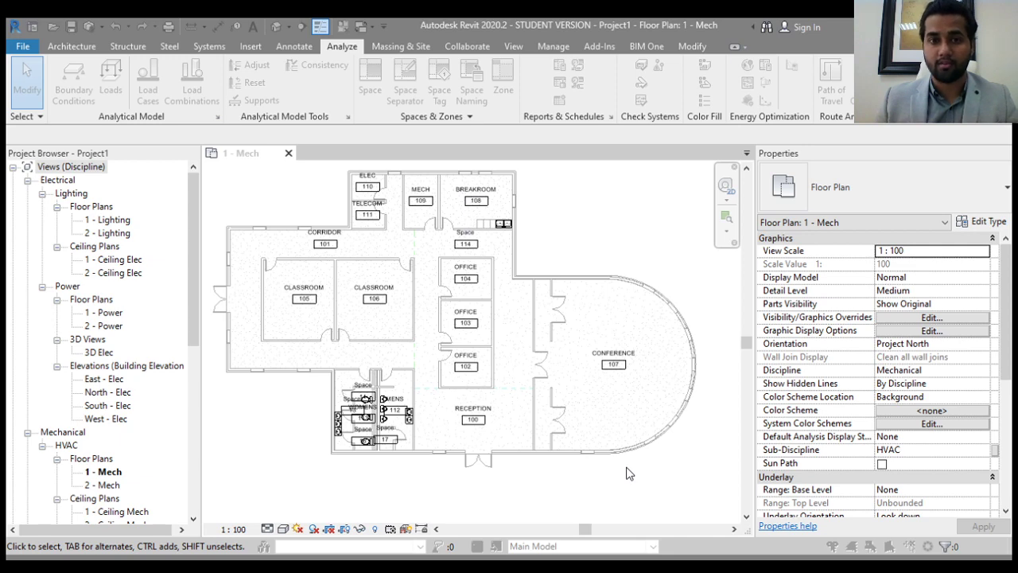
pyautogui.scroll(5, 370, 230)
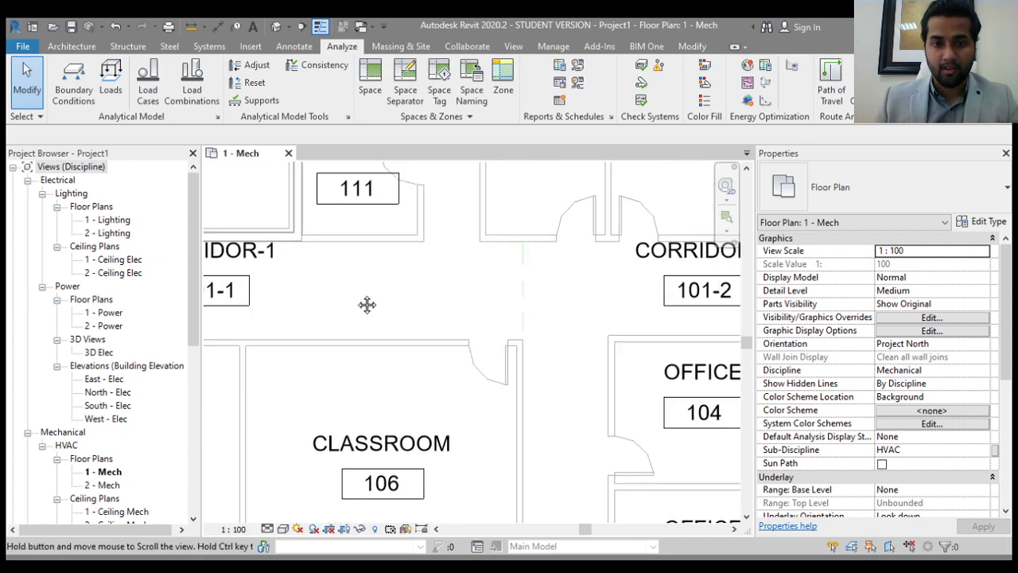
pyautogui.moveTo(367, 304); pyautogui.dragTo(262, 295, button='middle')
pyautogui.scroll(-4, 517, 302)
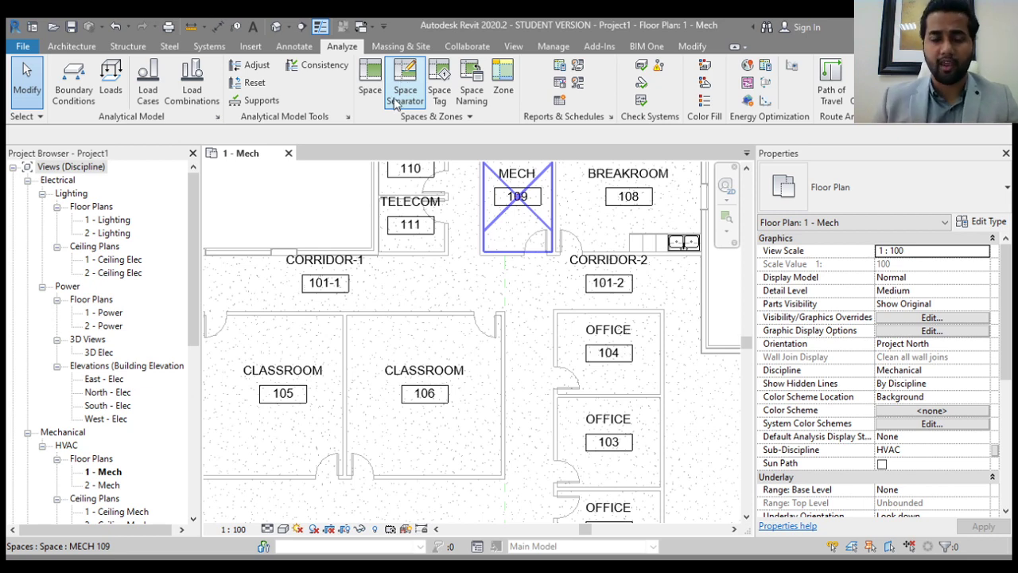
pyautogui.scroll(-2, 383, 264)
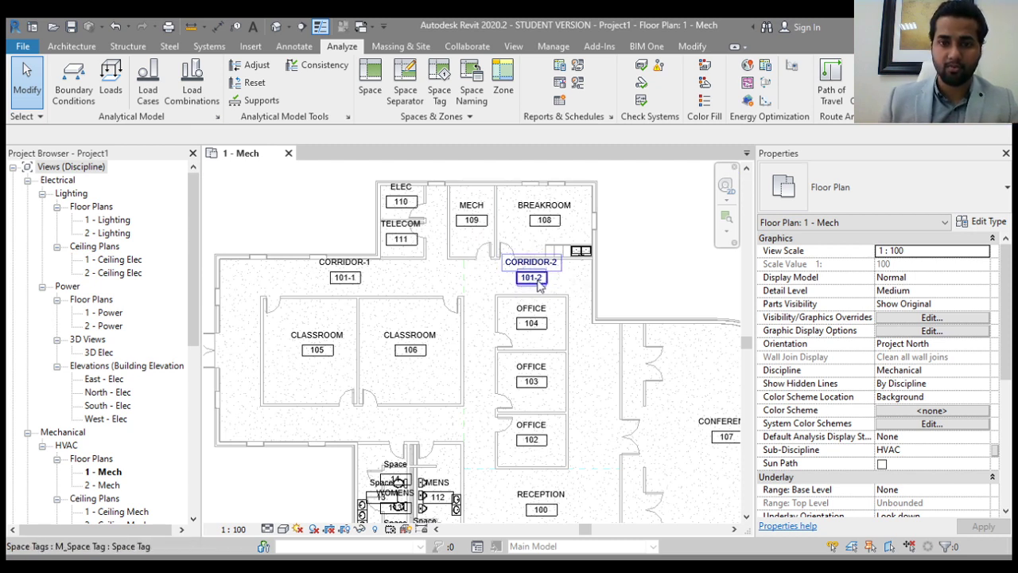
# Delete the space tag of CORRIDOR-2 and tag that space again with a horizontal Space Tag without a leader
pyautogui.click(379, 88)
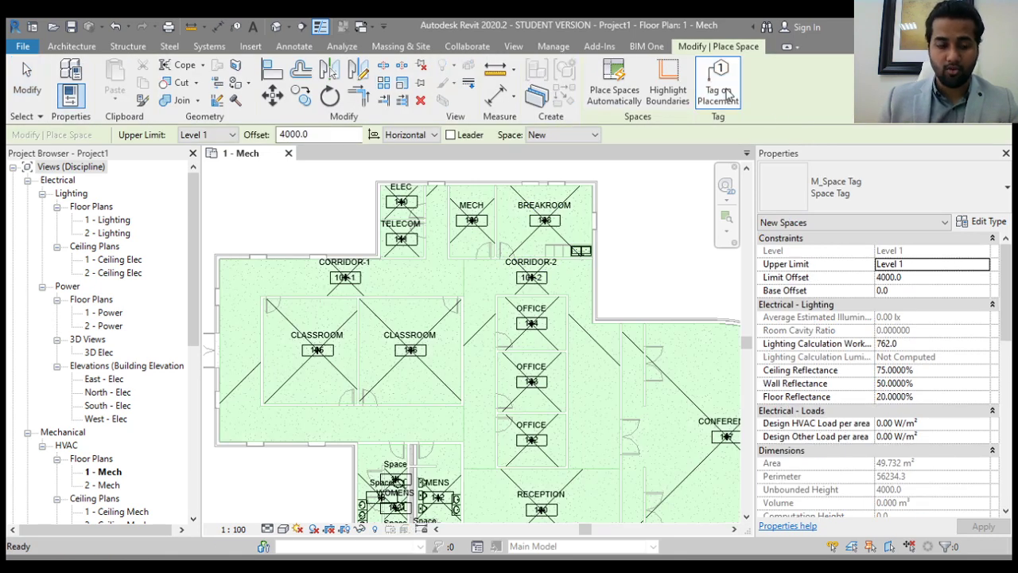
pyautogui.press('Escape')
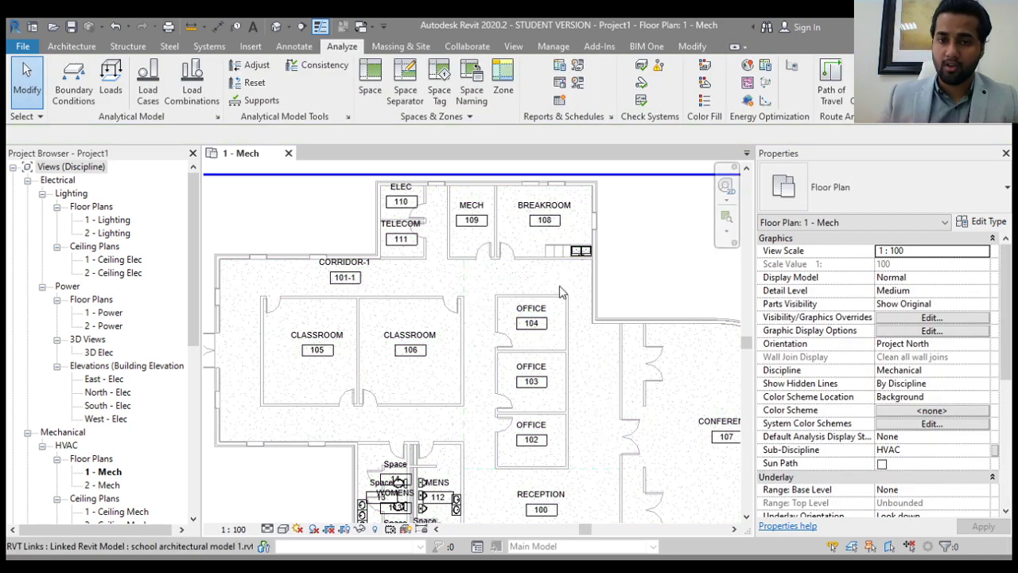
pyautogui.click(440, 94)
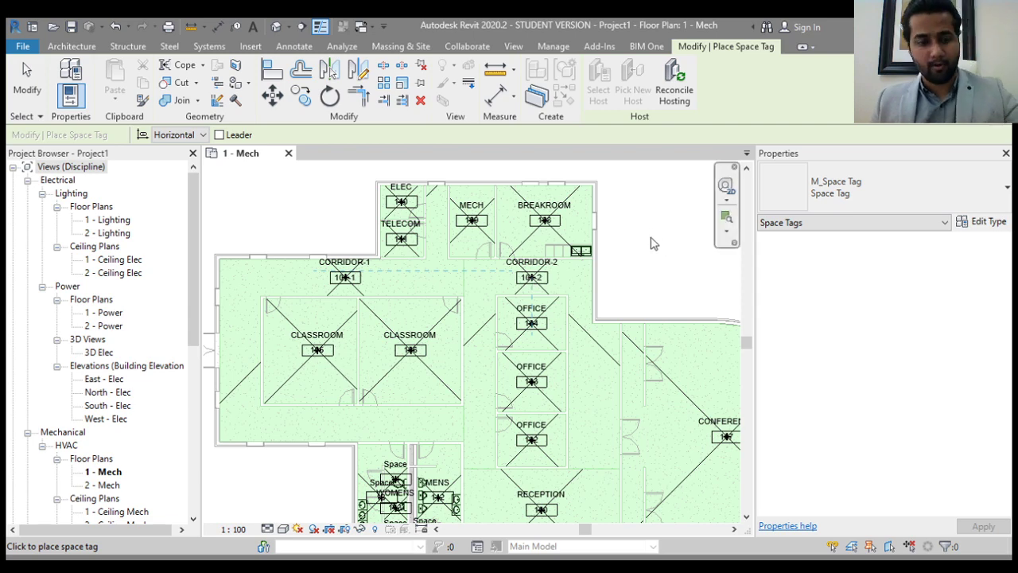
pyautogui.press('Escape')
pyautogui.press('Escape')
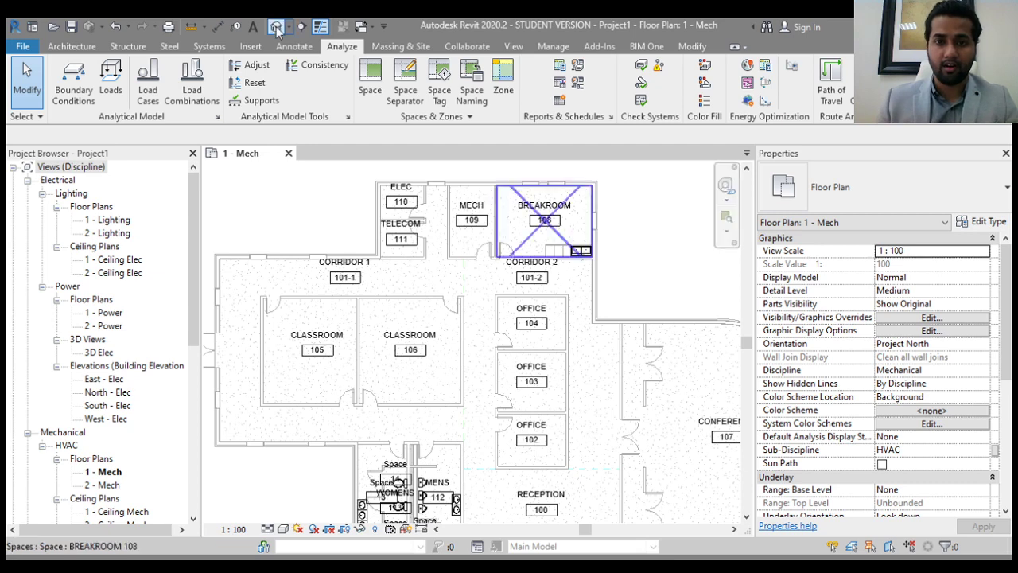
# Edit the corridor's HVAC zone 1 and remove the CORRIDOR-1 space from it
pyautogui.scroll(-1, 649, 409)
pyautogui.moveTo(649, 409); pyautogui.dragTo(557, 345, button='middle')
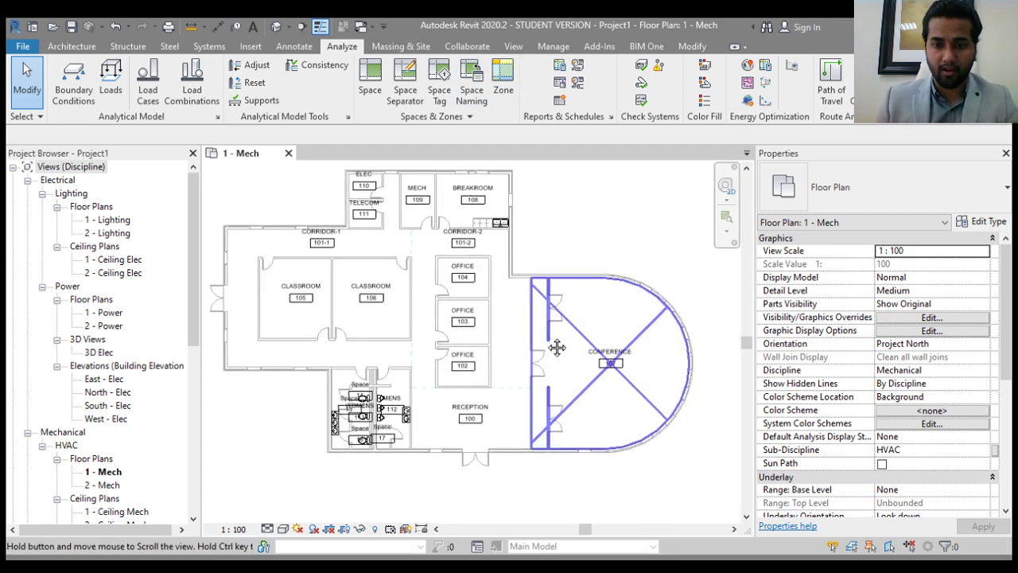
pyautogui.scroll(-1, 557, 346)
pyautogui.scroll(3, 476, 357)
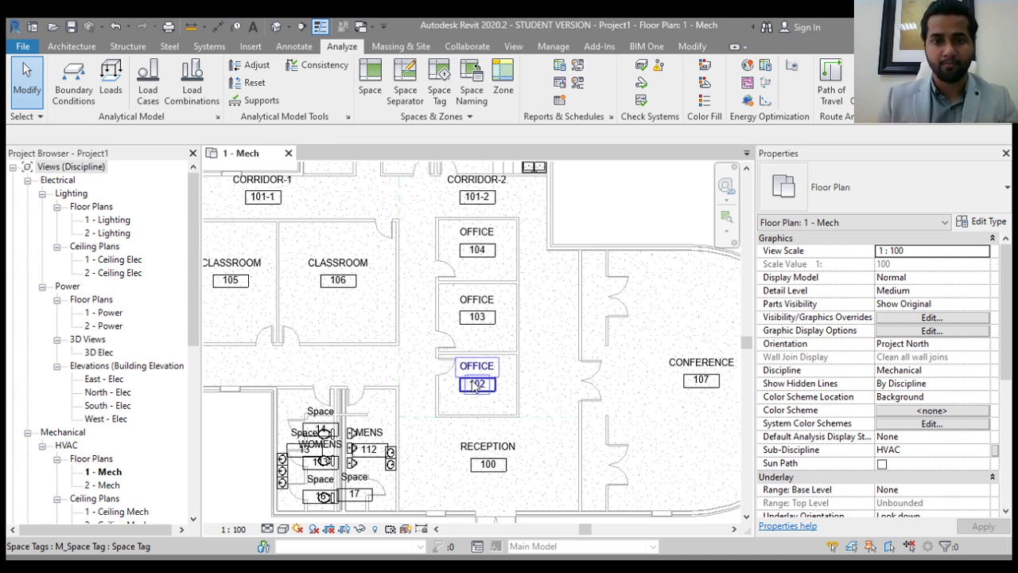
pyautogui.click(508, 93)
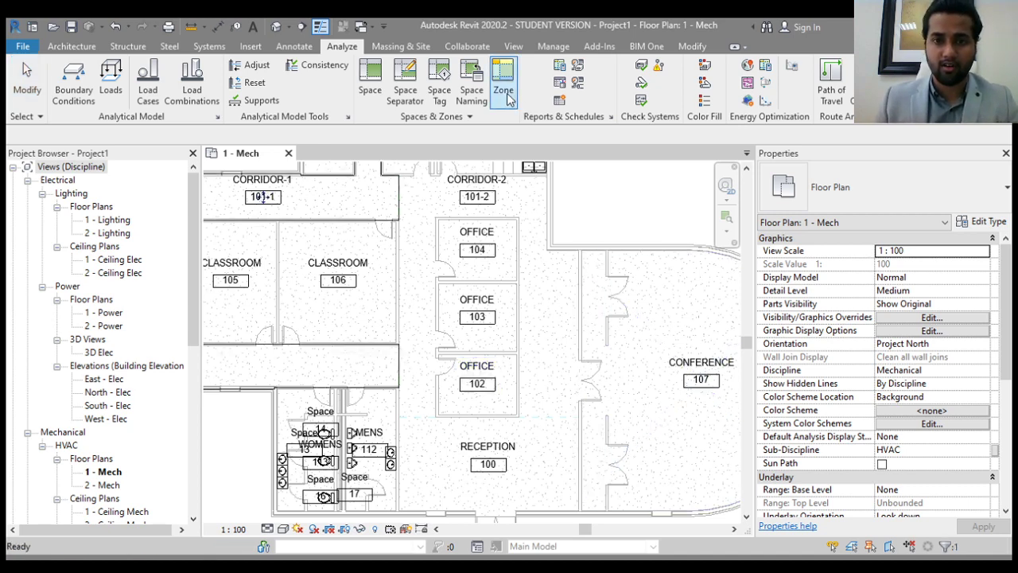
pyautogui.scroll(-2, 435, 273)
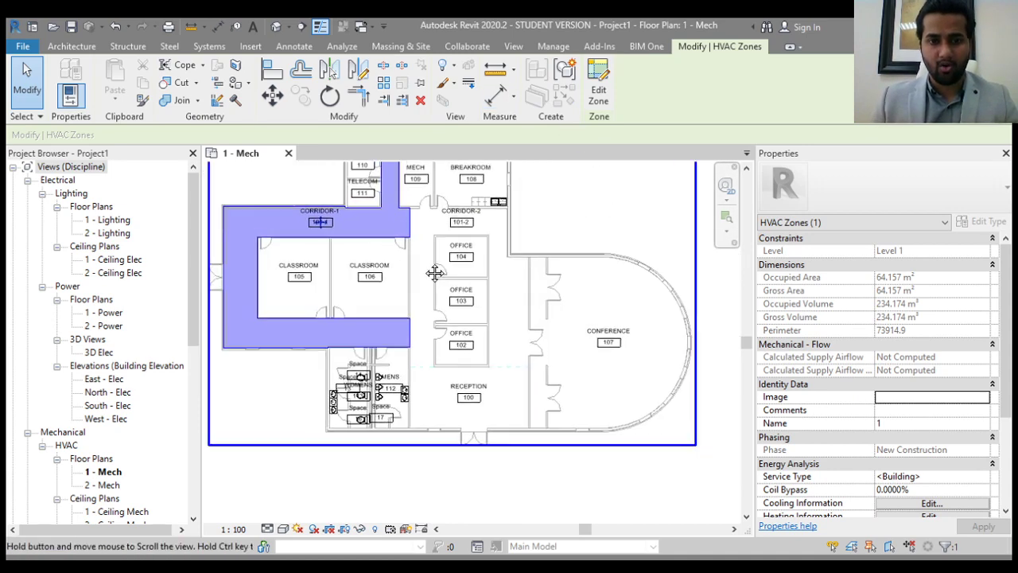
pyautogui.moveTo(435, 272); pyautogui.dragTo(487, 327, button='middle')
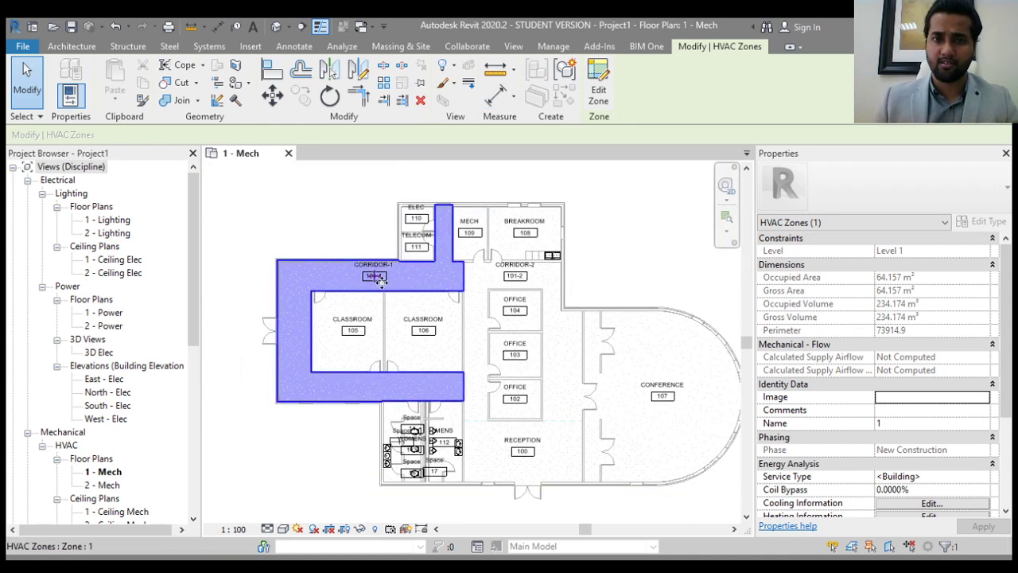
pyautogui.click(599, 97)
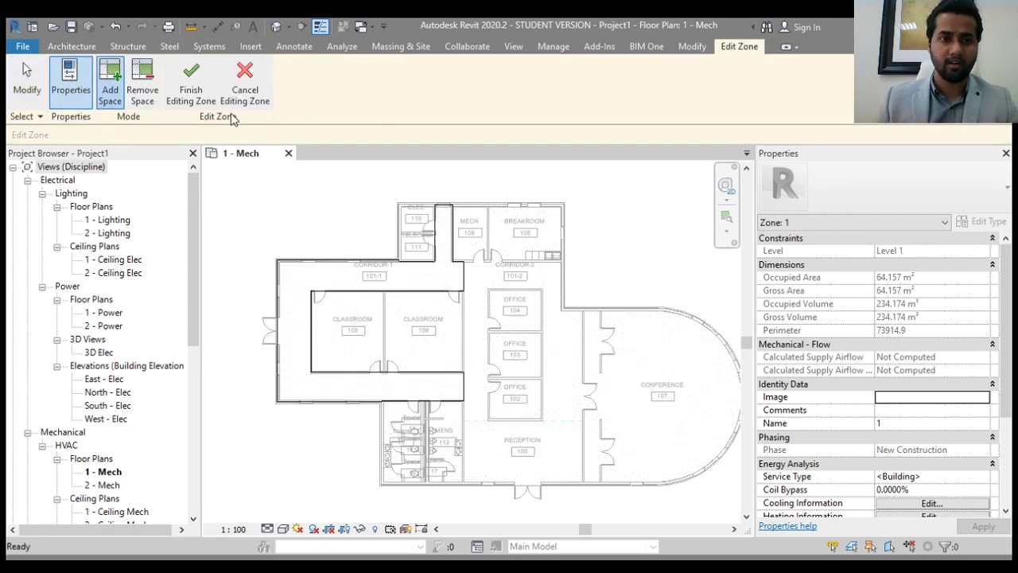
pyautogui.click(144, 105)
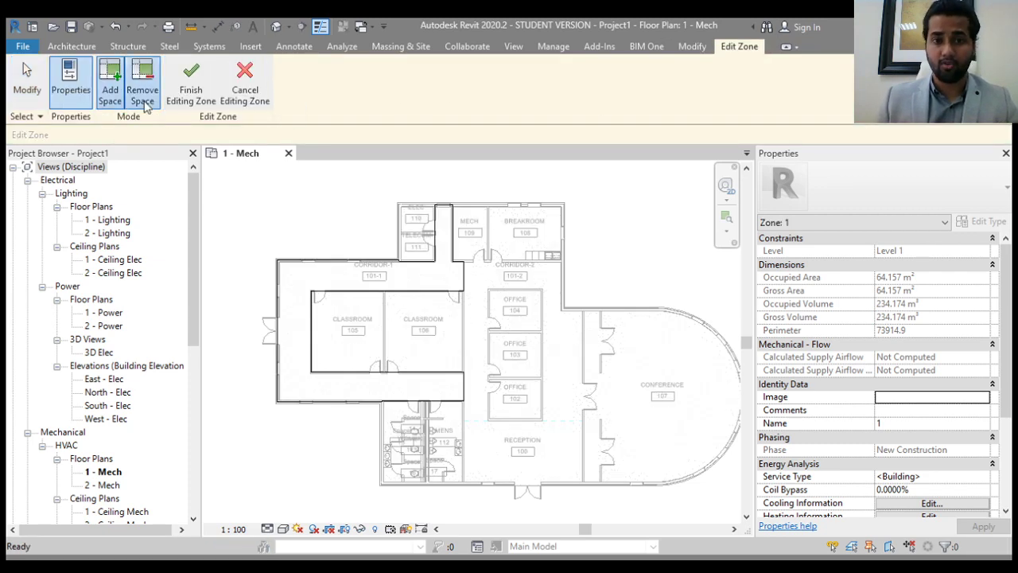
pyautogui.click(367, 266)
# Add the spaces OFFICE 104, 103 and 102 to zone 1 and finish editing the zone
pyautogui.click(110, 84)
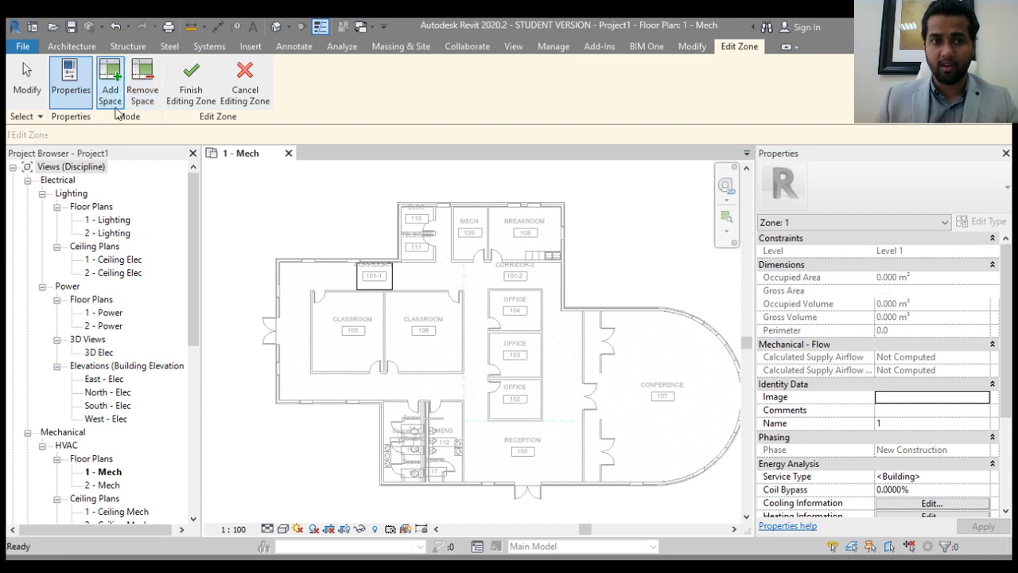
pyautogui.click(525, 312)
pyautogui.click(529, 350)
pyautogui.click(530, 398)
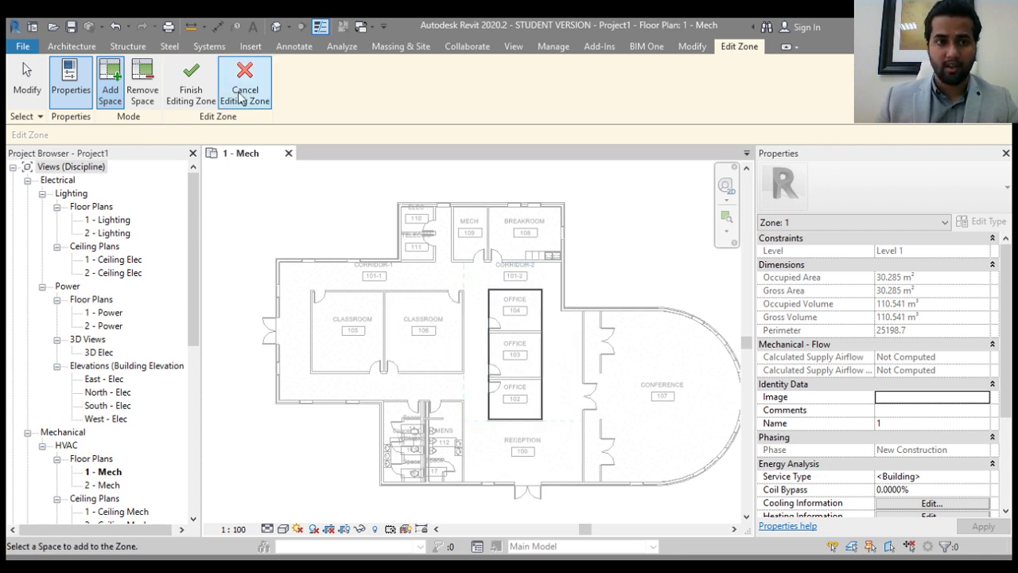
pyautogui.click(195, 92)
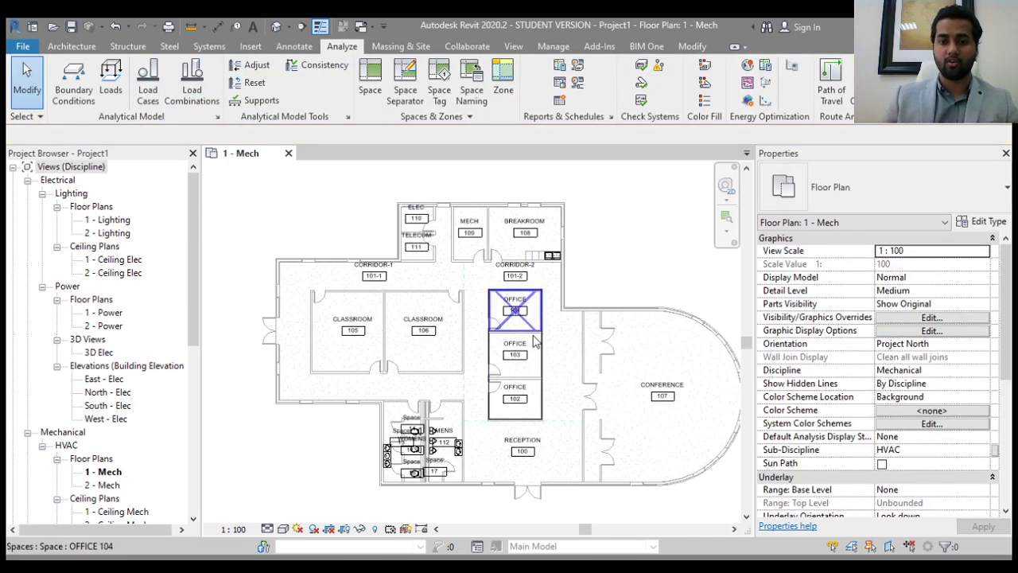
# Examine the properties of the offices' HVAC zone, including its dimensions and energy analysis settings
pyautogui.click(522, 359)
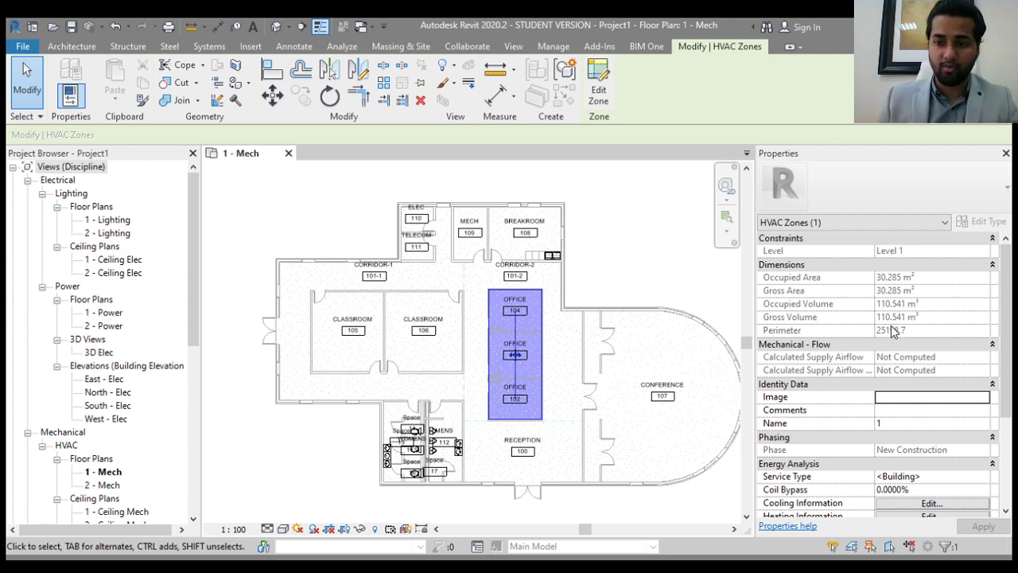
pyautogui.scroll(-1, 892, 331)
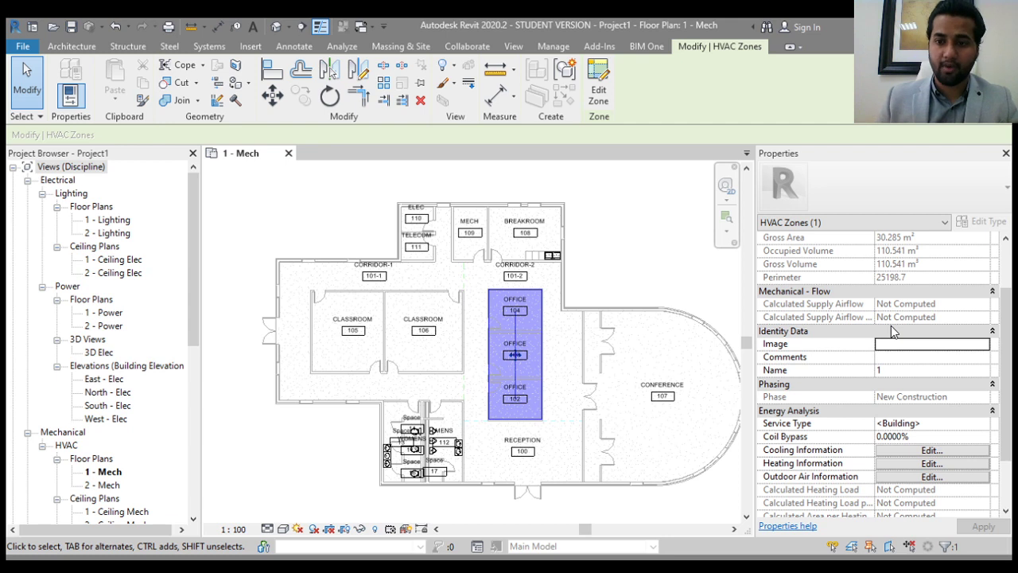
pyautogui.scroll(-1, 891, 327)
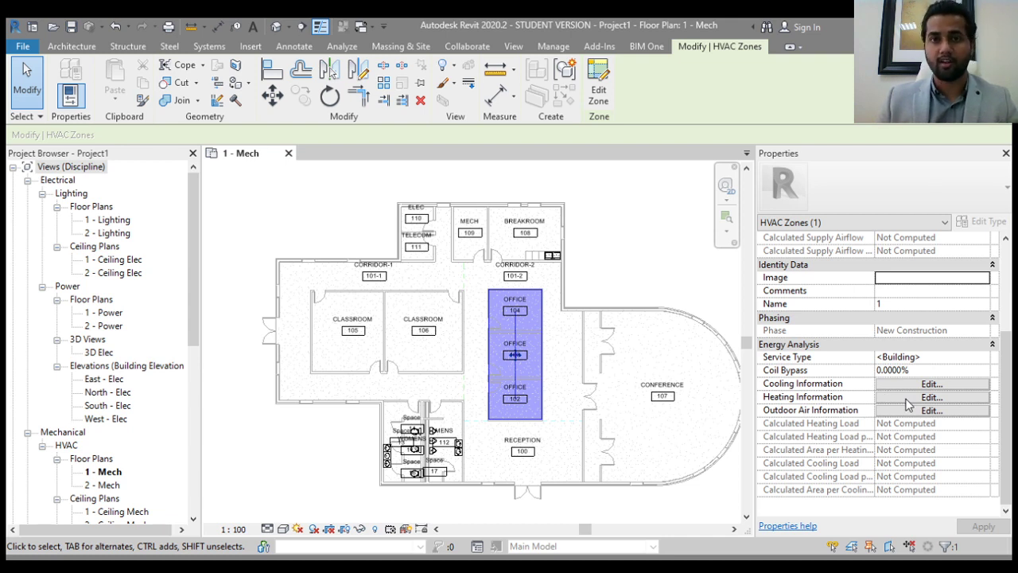
pyautogui.scroll(3, 909, 405)
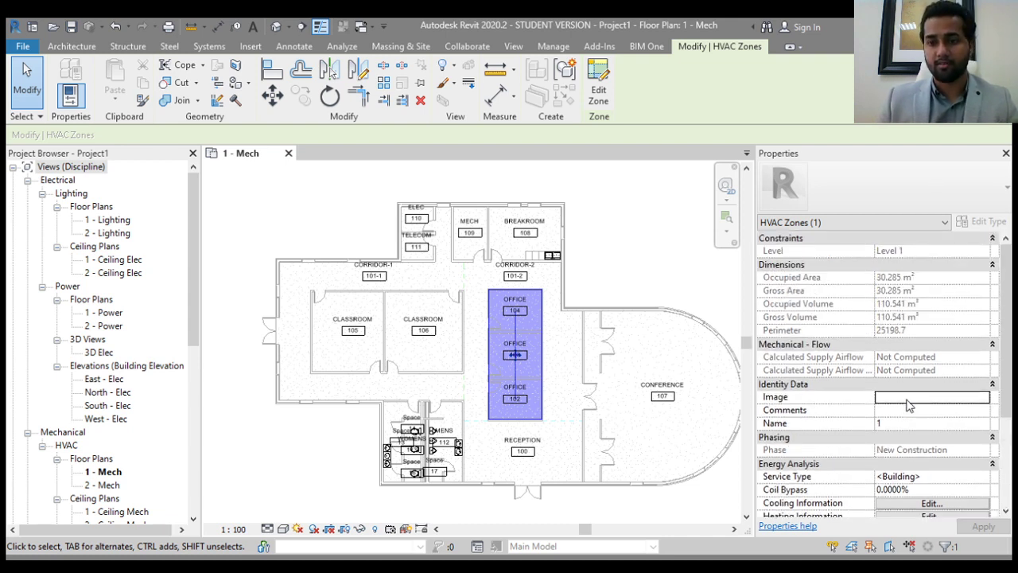
pyautogui.click(611, 247)
# Create HVAC zone 2 from the spaces CLASSROOM 105 and CLASSROOM 106
pyautogui.scroll(-2, 398, 191)
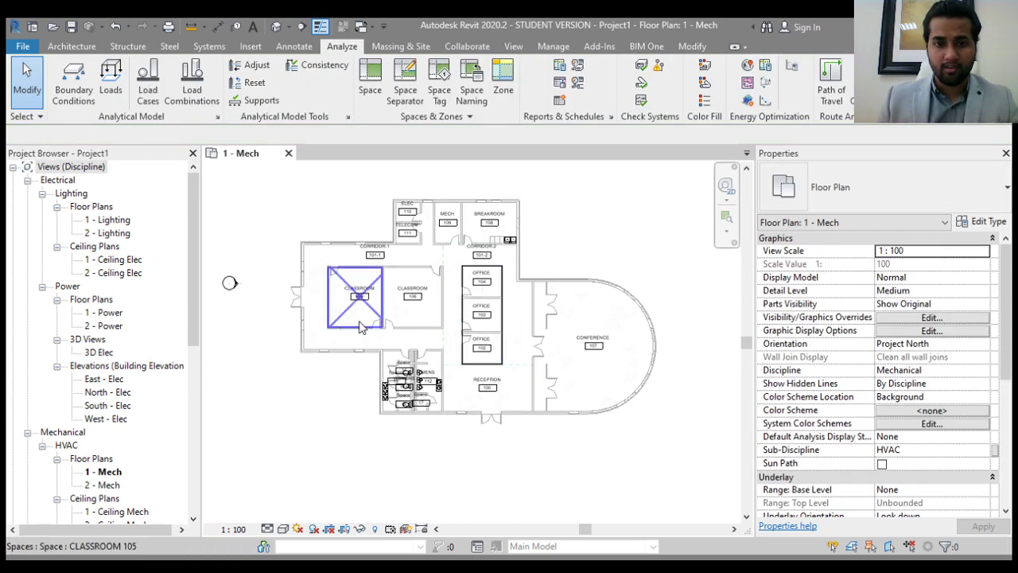
pyautogui.click(502, 79)
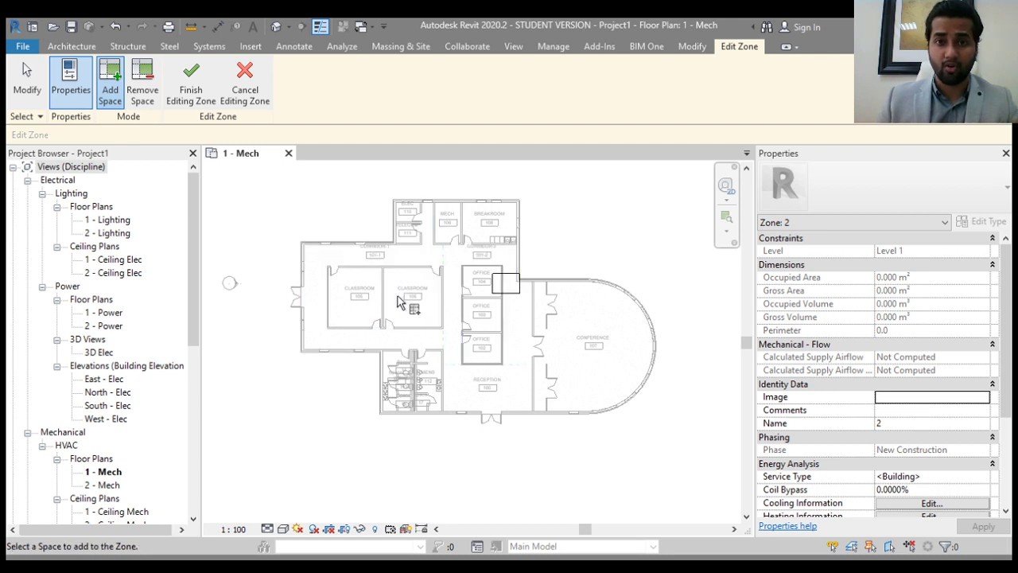
pyautogui.click(370, 310)
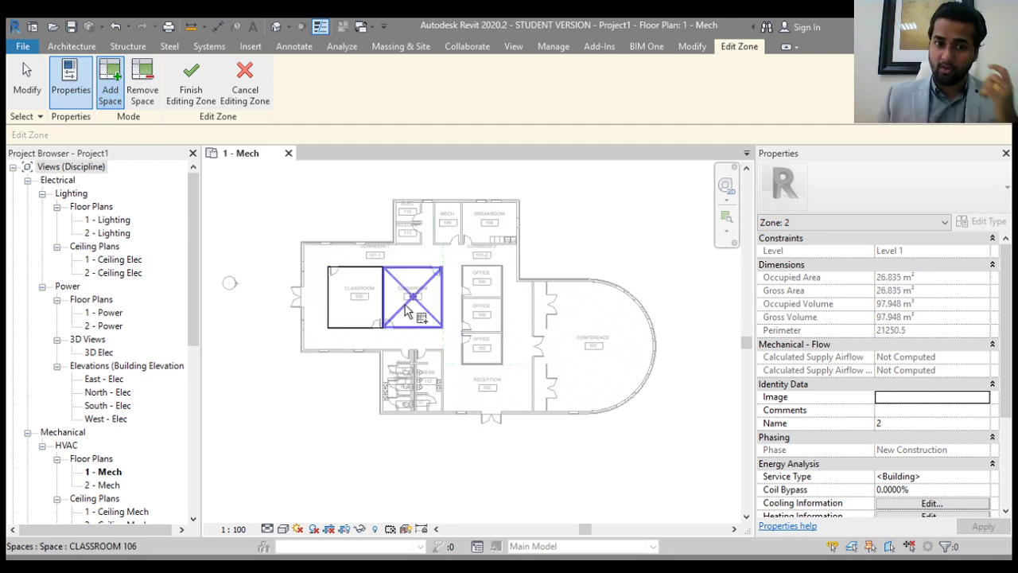
pyautogui.click(406, 311)
pyautogui.click(191, 84)
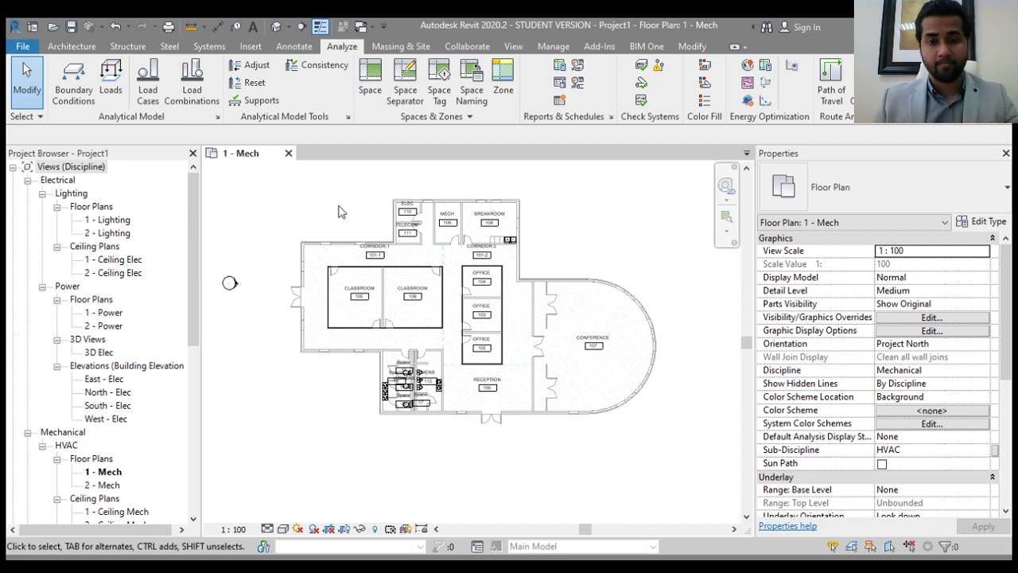
# Review the Area and Volume Computations settings for the spaces and close the dialog
pyautogui.scroll(-2, 585, 230)
pyautogui.moveTo(595, 235); pyautogui.dragTo(557, 225, button='middle')
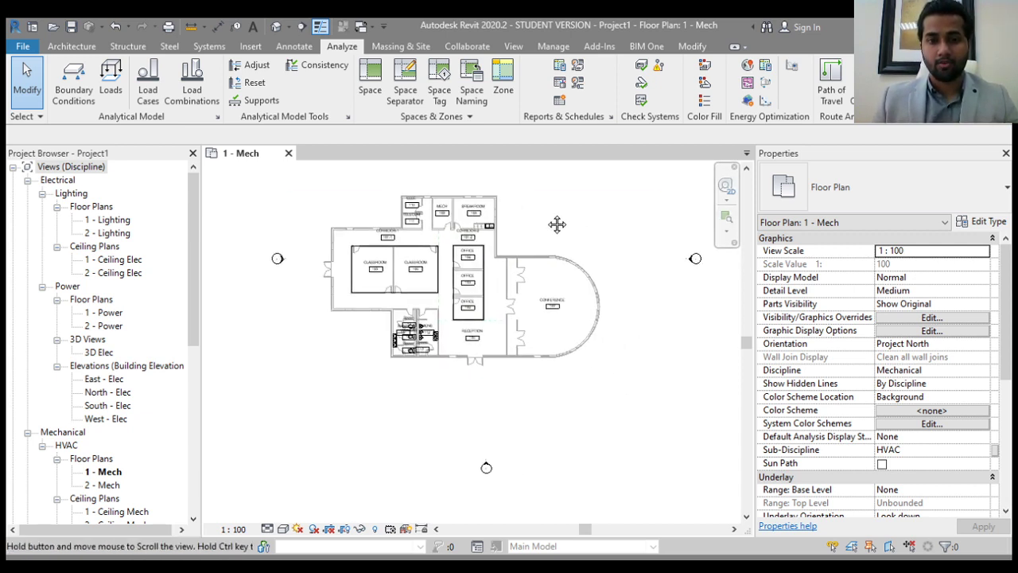
pyautogui.scroll(2, 326, 239)
pyautogui.moveTo(441, 201); pyautogui.dragTo(423, 292, button='middle')
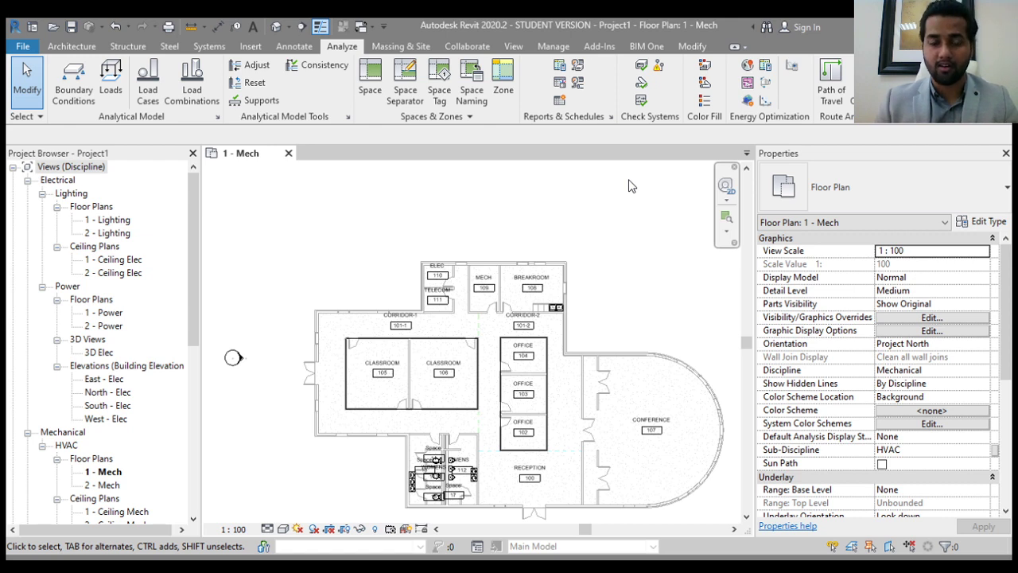
pyautogui.click(409, 134)
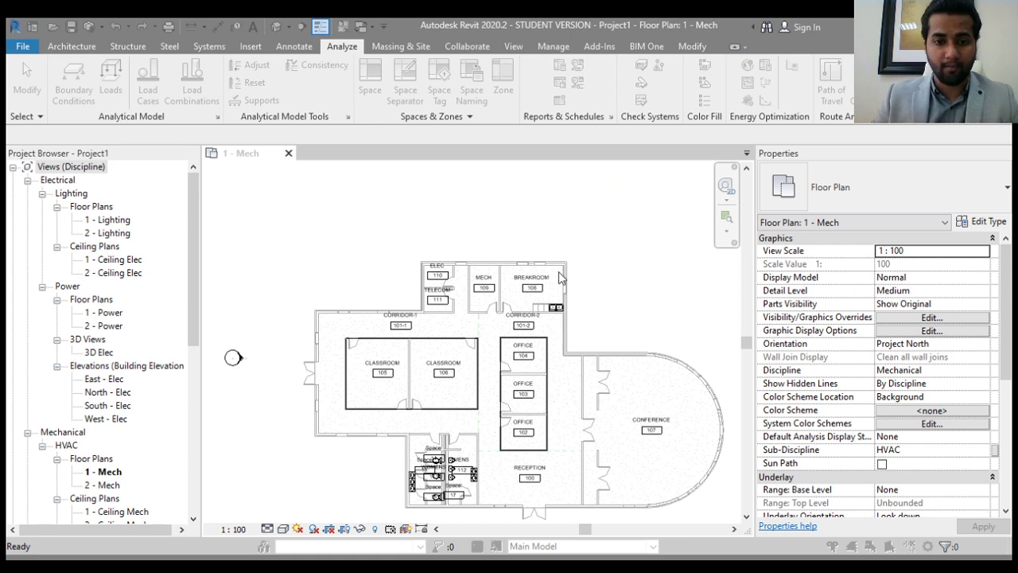
pyautogui.click(573, 496)
# Place a color fill legend in the empty area north of the conference room, coloring the spaces by Name
pyautogui.moveTo(640, 324); pyautogui.dragTo(561, 331, button='middle')
pyautogui.scroll(-1, 563, 342)
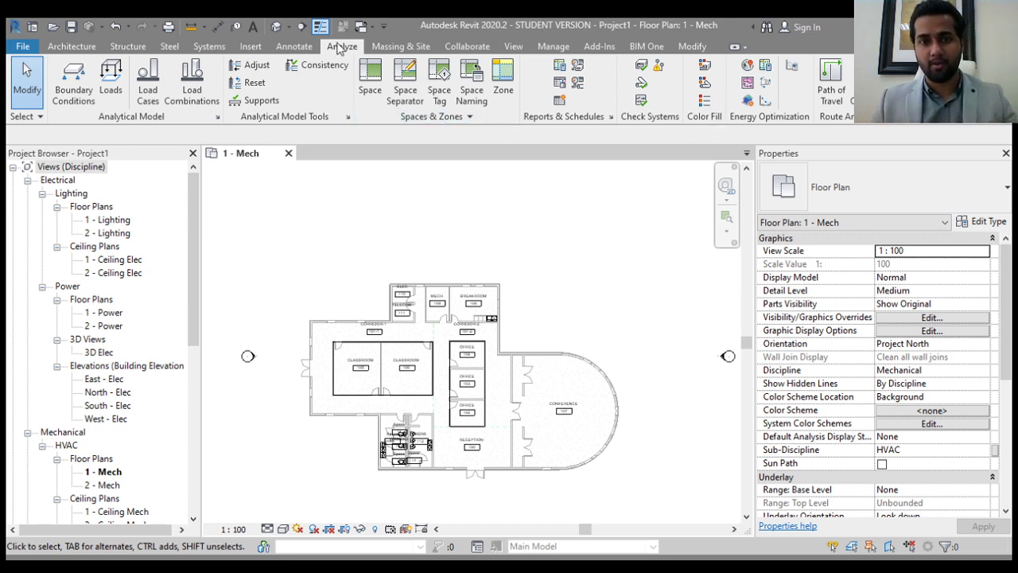
pyautogui.click(705, 102)
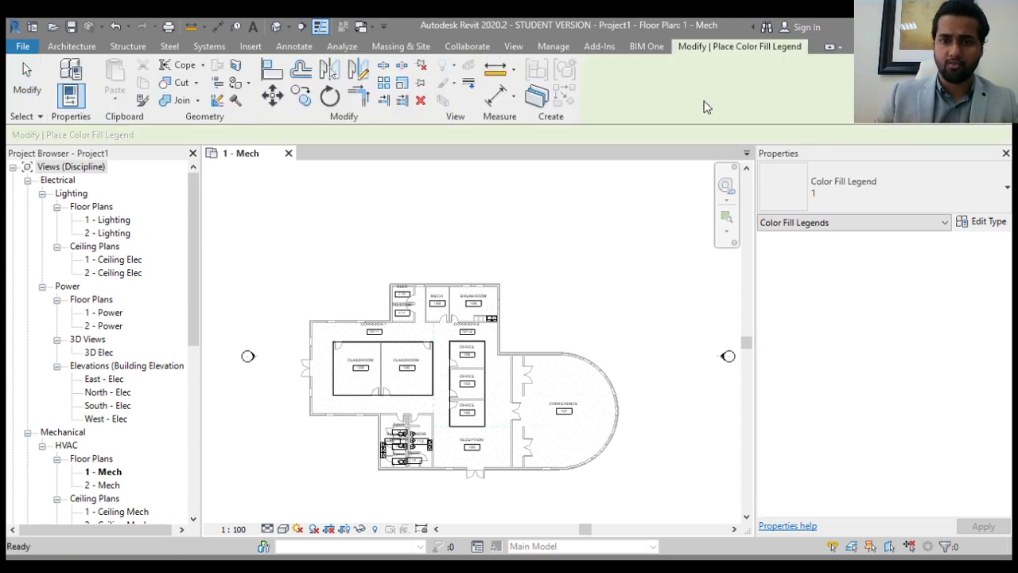
pyautogui.click(531, 177)
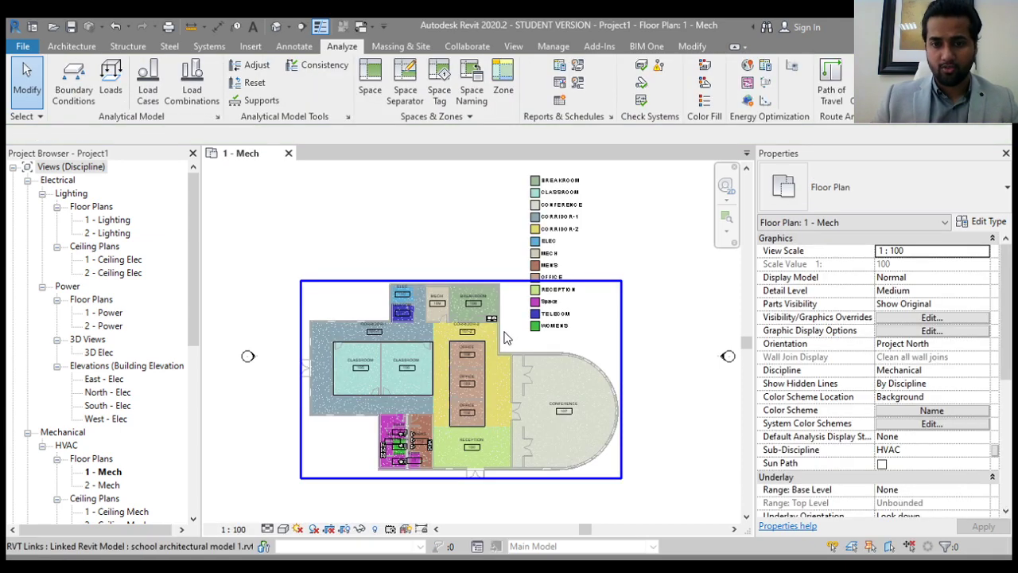
pyautogui.scroll(3, 388, 389)
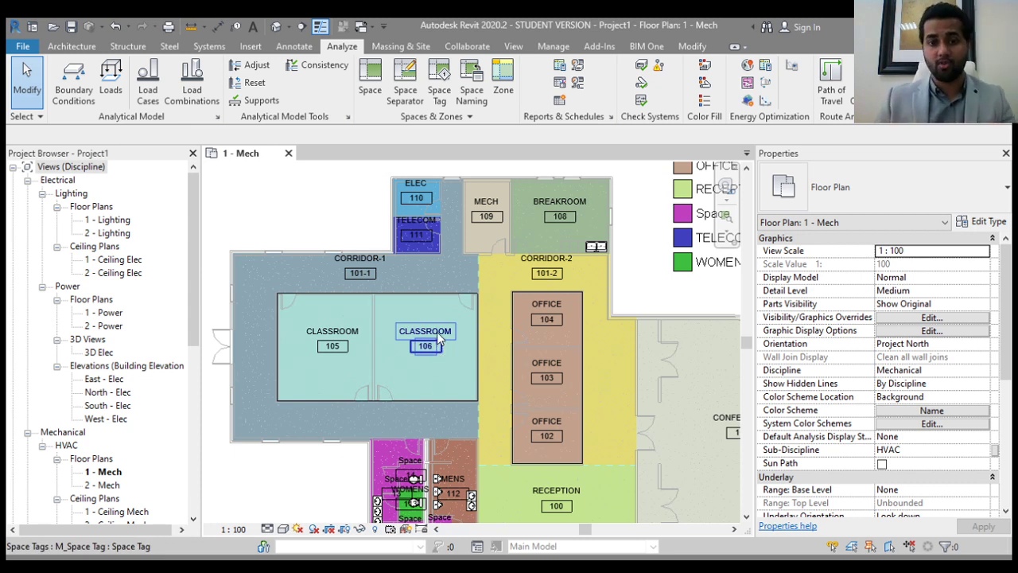
pyautogui.scroll(-2, 436, 336)
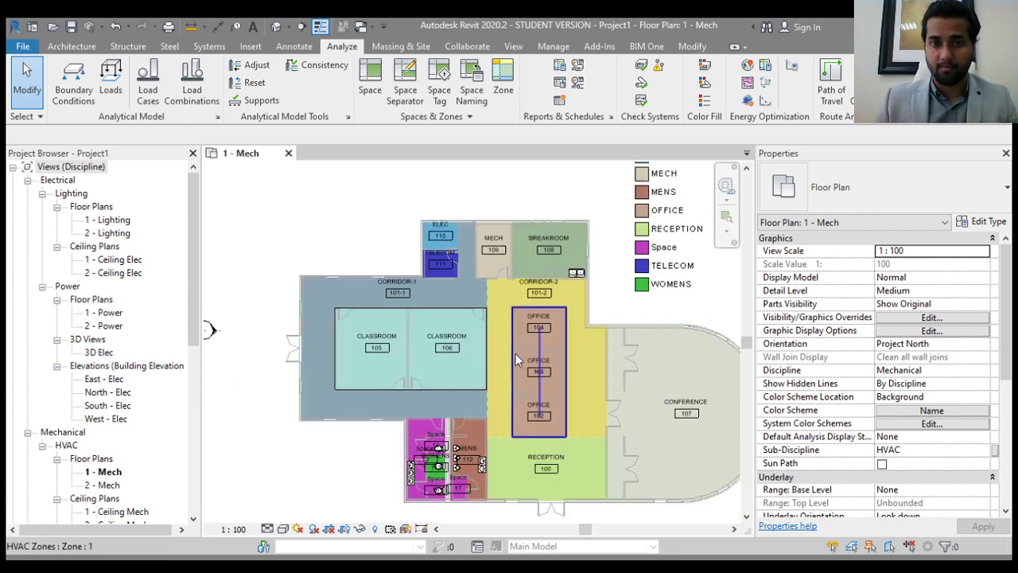
pyautogui.moveTo(493, 365); pyautogui.dragTo(441, 370, button='middle')
pyautogui.scroll(-1, 454, 481)
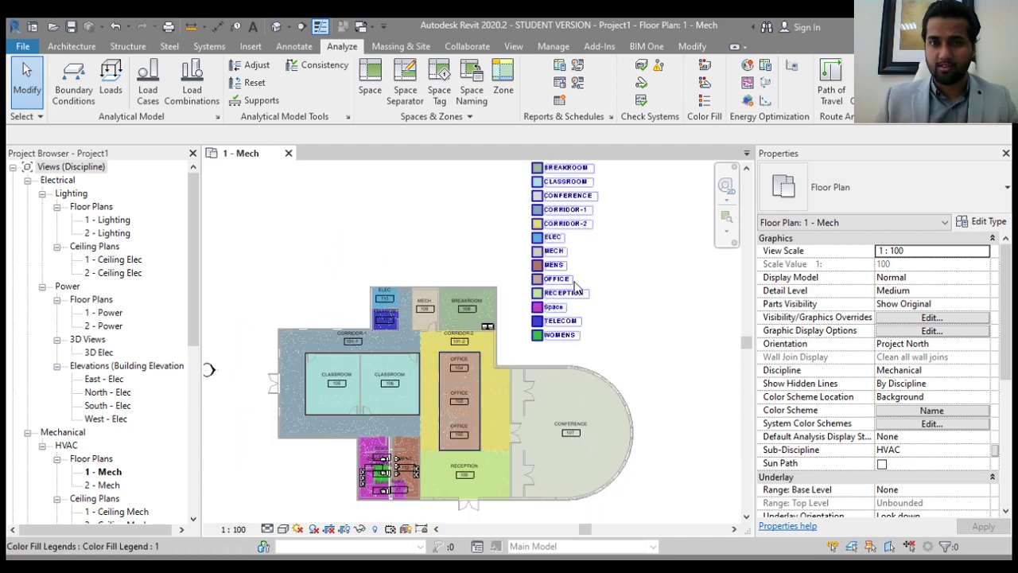
# Edit the color fill legend's scheme so that the spaces are colored by Number
pyautogui.click(575, 281)
pyautogui.scroll(-2, 676, 284)
pyautogui.moveTo(675, 284); pyautogui.dragTo(594, 299, button='middle')
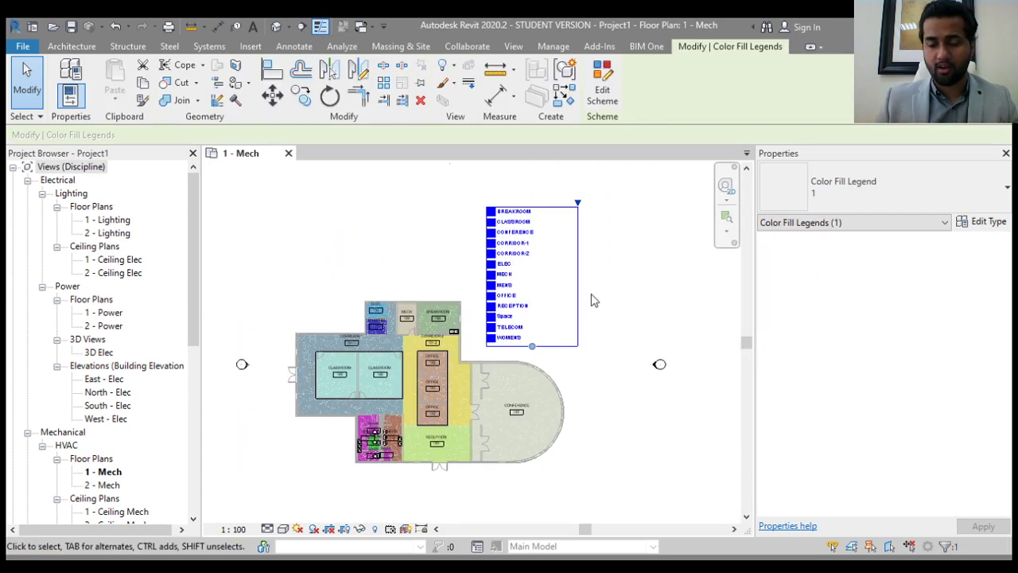
pyautogui.click(611, 278)
pyautogui.click(509, 270)
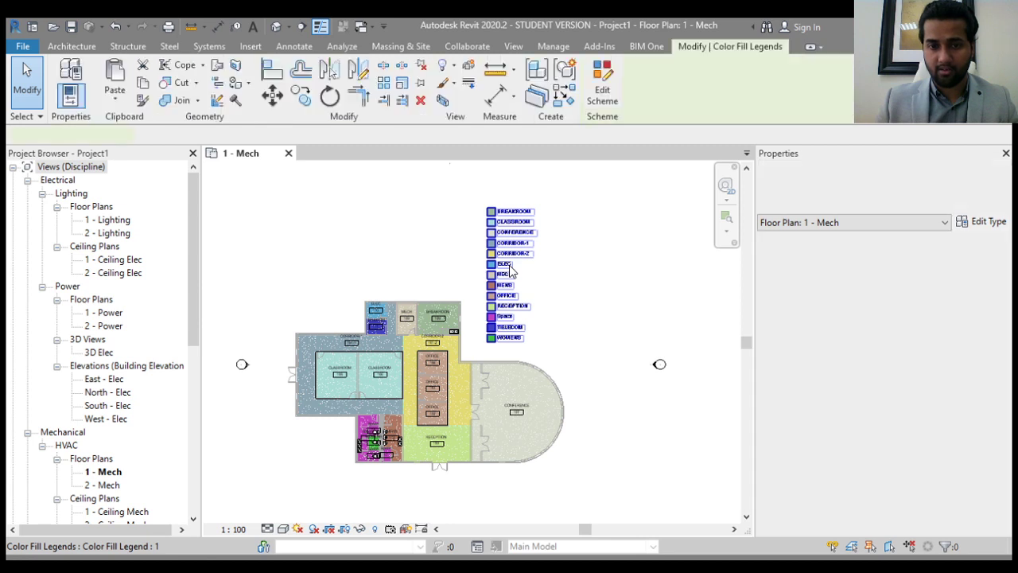
pyautogui.click(603, 94)
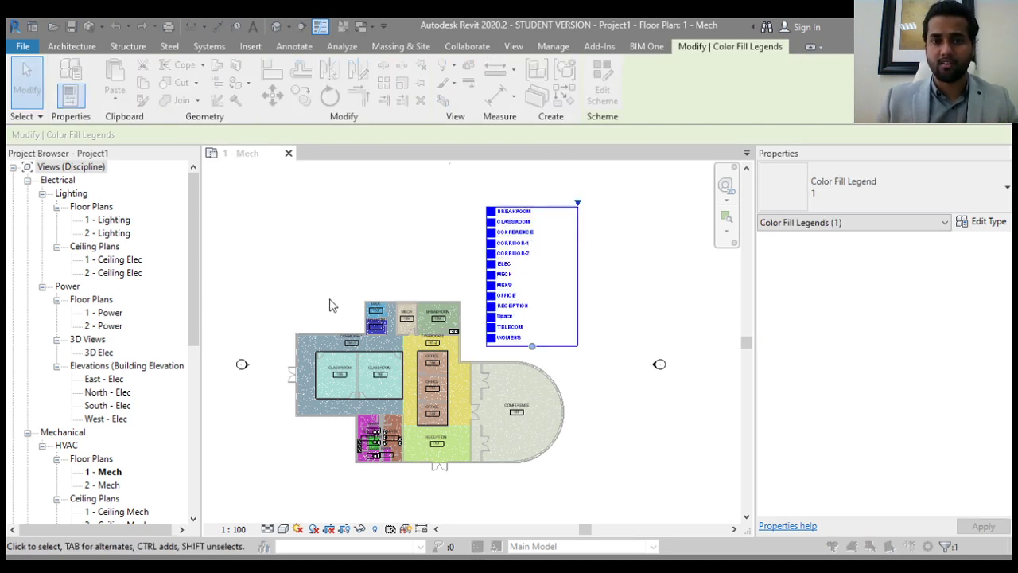
pyautogui.click(585, 498)
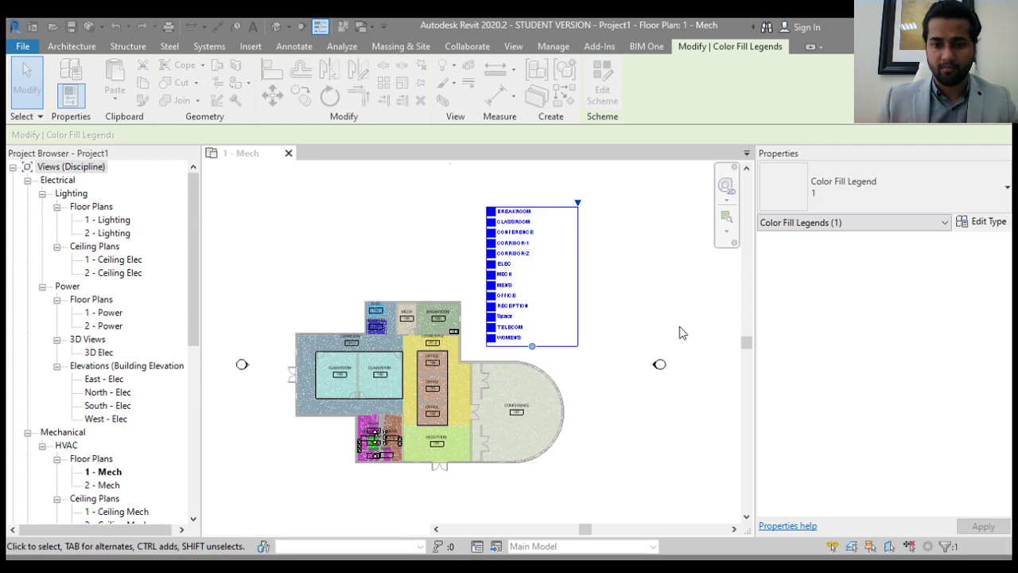
pyautogui.click(664, 276)
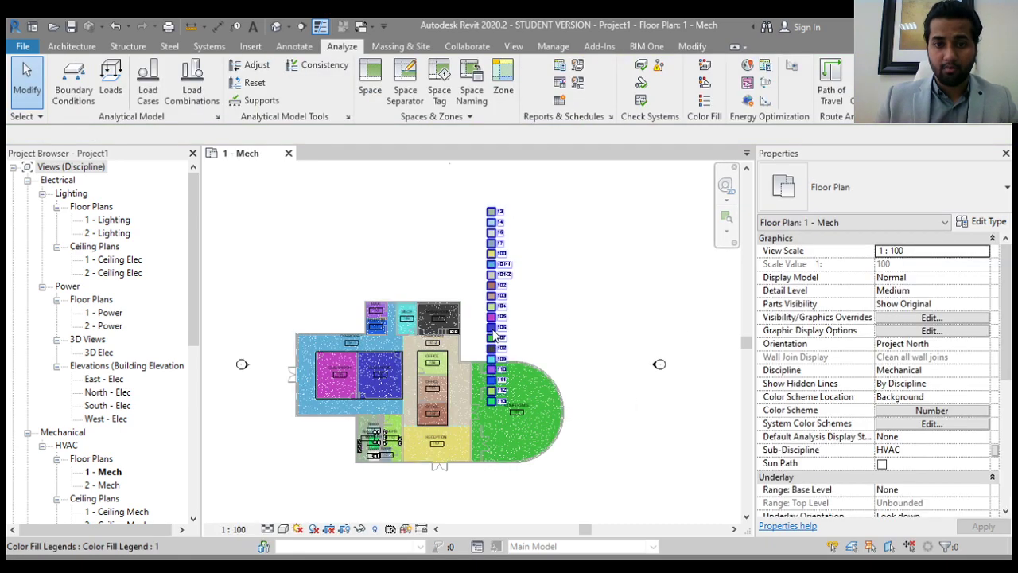
# Move the color fill legend north until it clears the conference room, and check its colors against the rooms
pyautogui.click(498, 344)
pyautogui.moveTo(502, 242); pyautogui.dragTo(506, 191)
pyautogui.click(634, 310)
pyautogui.scroll(-3, 628, 334)
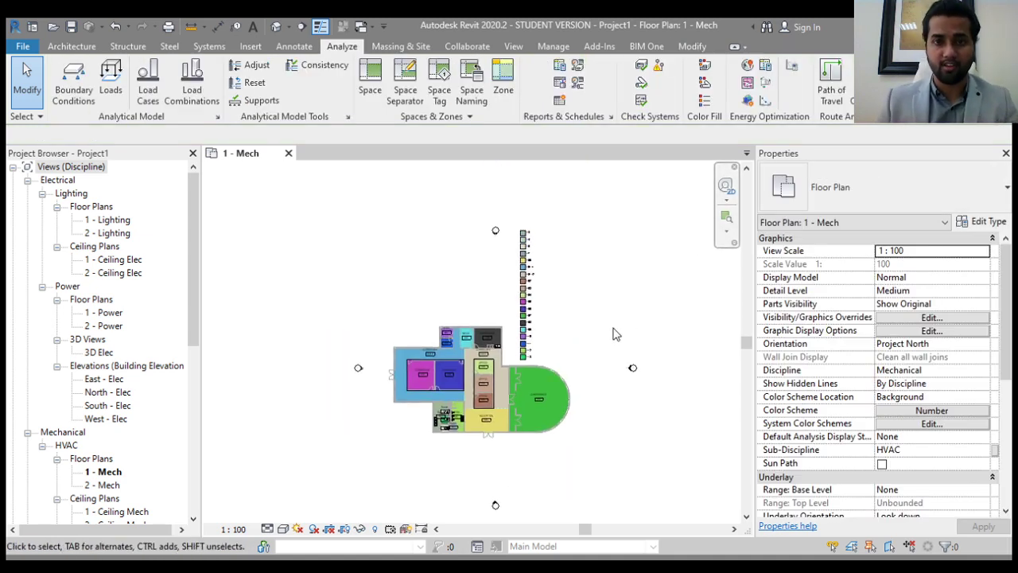
pyautogui.scroll(5, 462, 356)
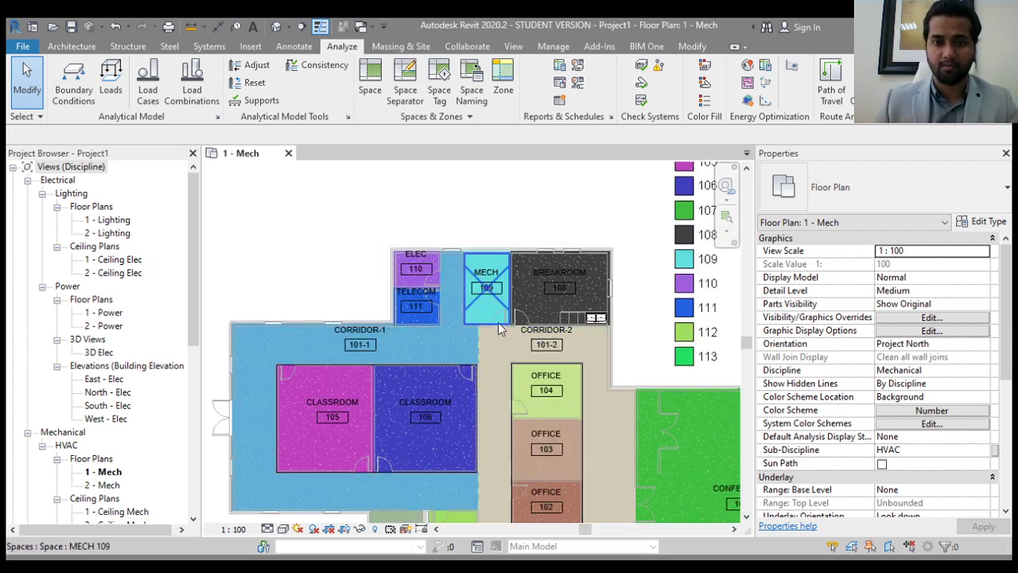
pyautogui.scroll(-2, 494, 327)
pyautogui.moveTo(521, 339); pyautogui.dragTo(463, 387, button='middle')
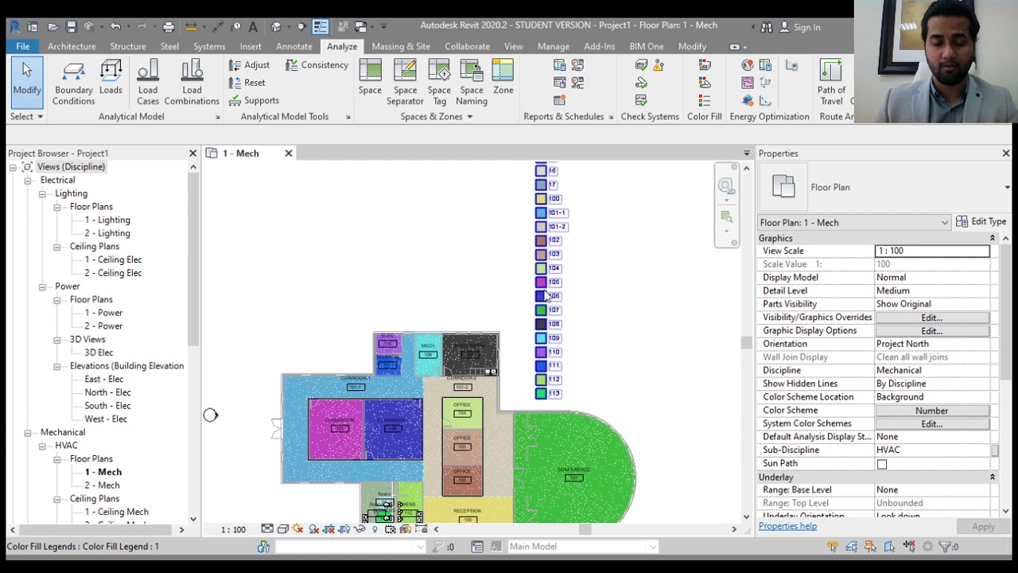
# Edit the color fill legend's scheme so that the spaces are colored by Area
pyautogui.click(541, 265)
pyautogui.click(604, 103)
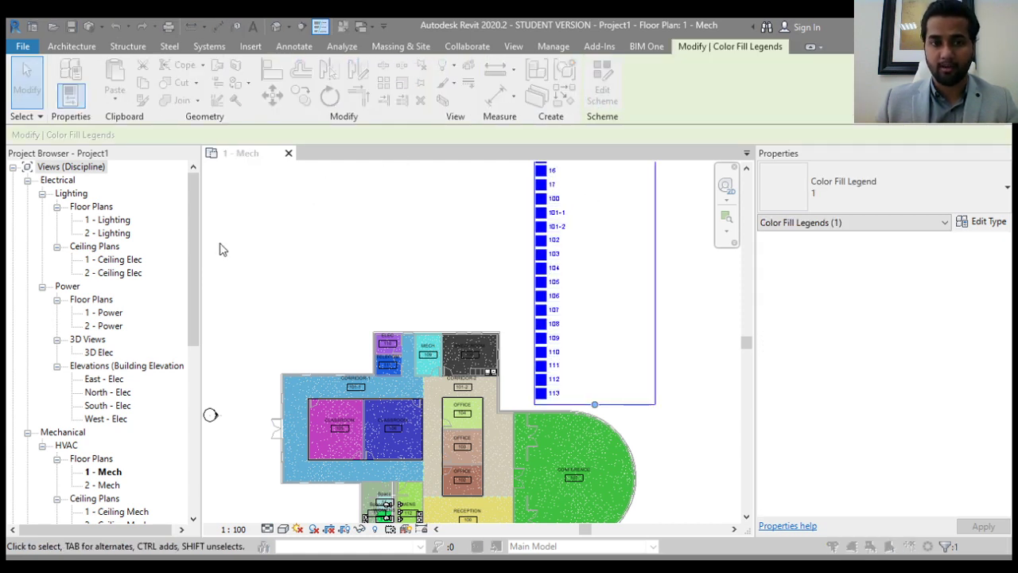
pyautogui.click(581, 496)
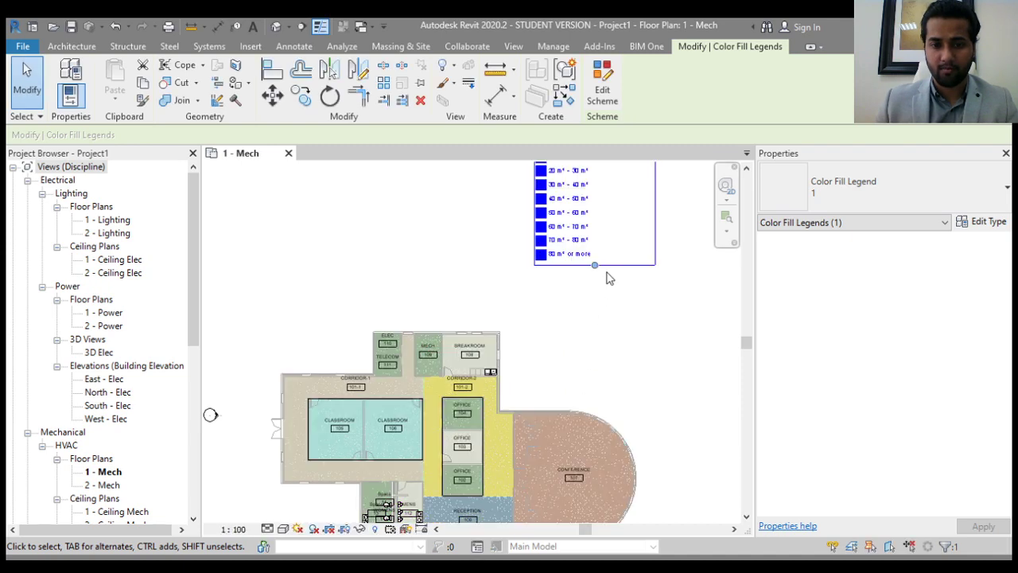
pyautogui.click(602, 329)
pyautogui.moveTo(578, 347)
pyautogui.mouseDown(button='middle')
pyautogui.moveTo(589, 311)
pyautogui.moveTo(585, 339)
pyautogui.mouseUp(button='middle')
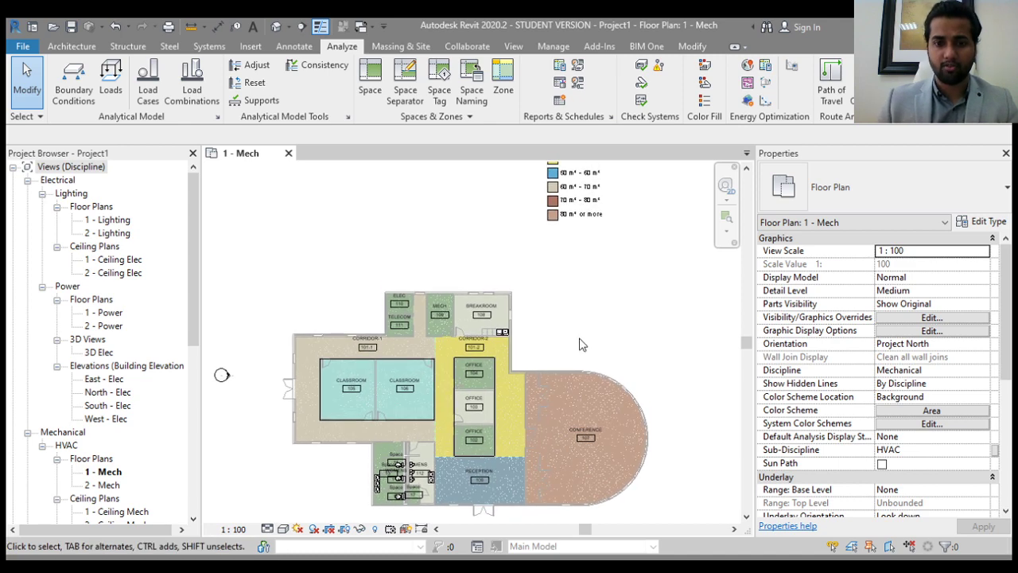
# Compare the area ranges in the color fill legend with the colors of the rooms on the plan
pyautogui.moveTo(571, 242); pyautogui.dragTo(555, 357, button='middle')
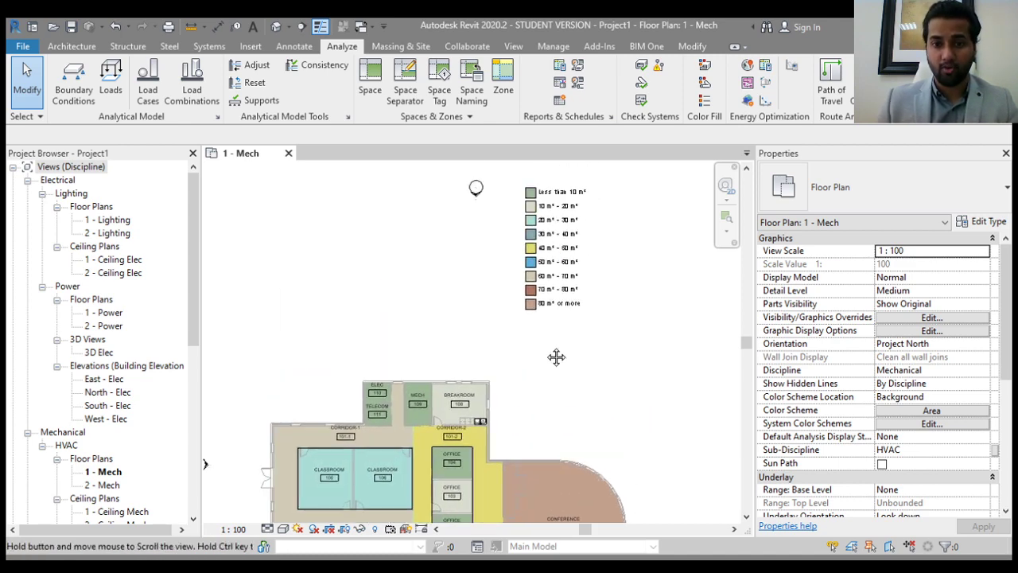
pyautogui.scroll(5, 557, 195)
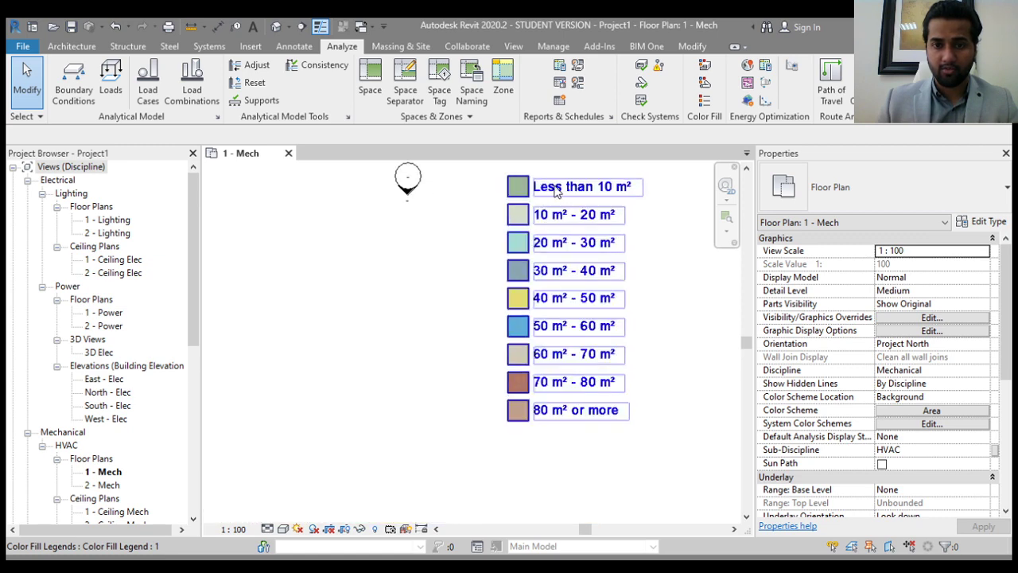
pyautogui.moveTo(429, 432); pyautogui.dragTo(582, 211, button='middle')
pyautogui.scroll(-1, 457, 373)
pyautogui.scroll(4, 457, 373)
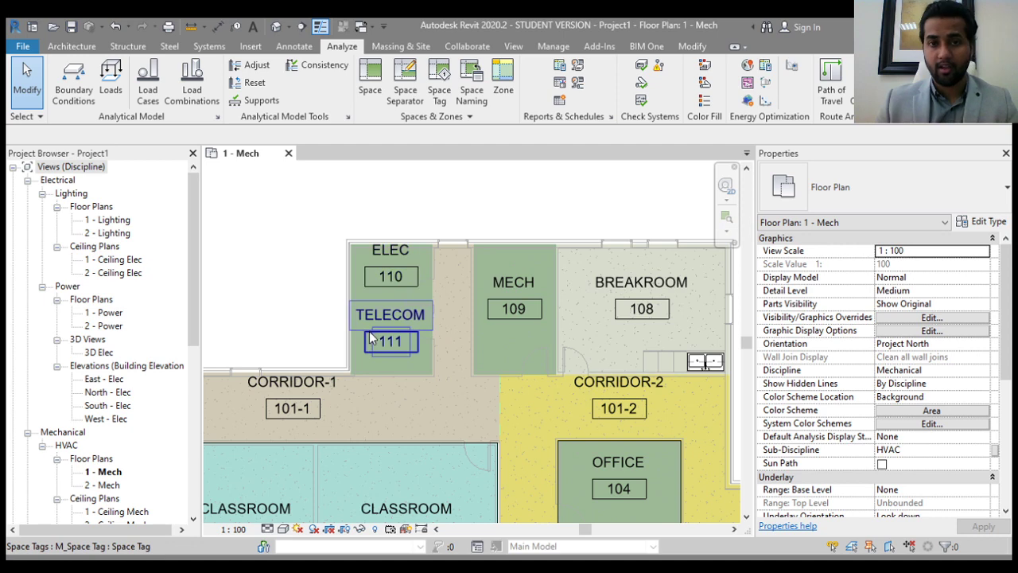
pyautogui.scroll(-2, 469, 350)
pyautogui.moveTo(539, 314); pyautogui.dragTo(461, 482, button='middle')
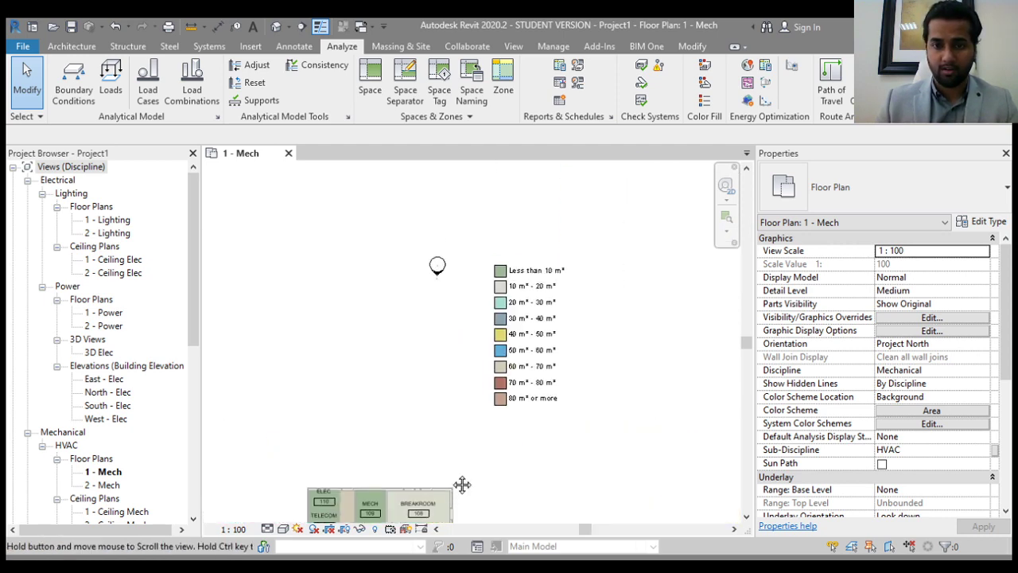
pyautogui.scroll(3, 551, 293)
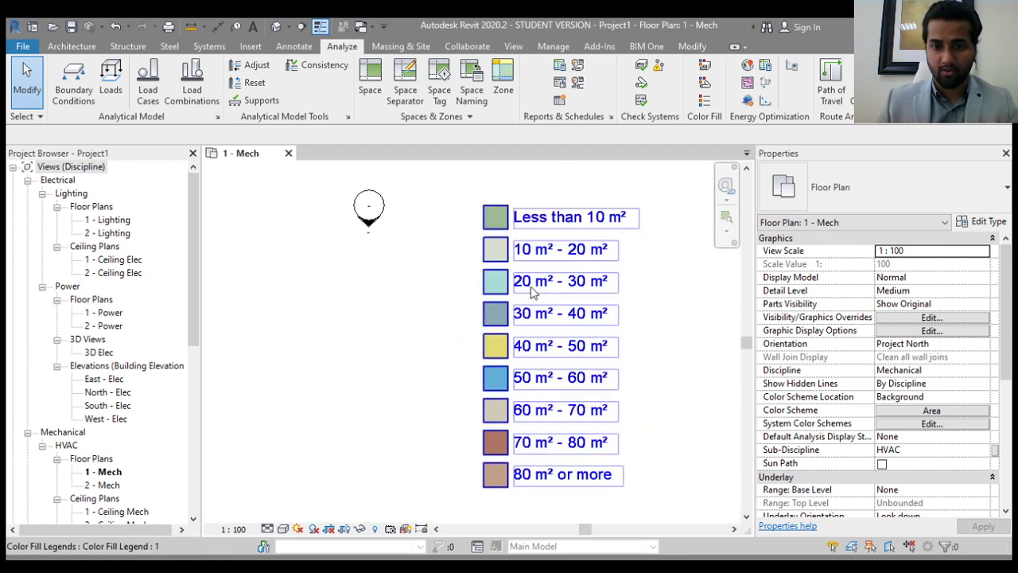
pyautogui.scroll(-2, 450, 459)
pyautogui.moveTo(448, 460); pyautogui.dragTo(533, 201, button='middle')
pyautogui.moveTo(467, 336); pyautogui.dragTo(556, 285, button='middle')
pyautogui.scroll(3, 457, 413)
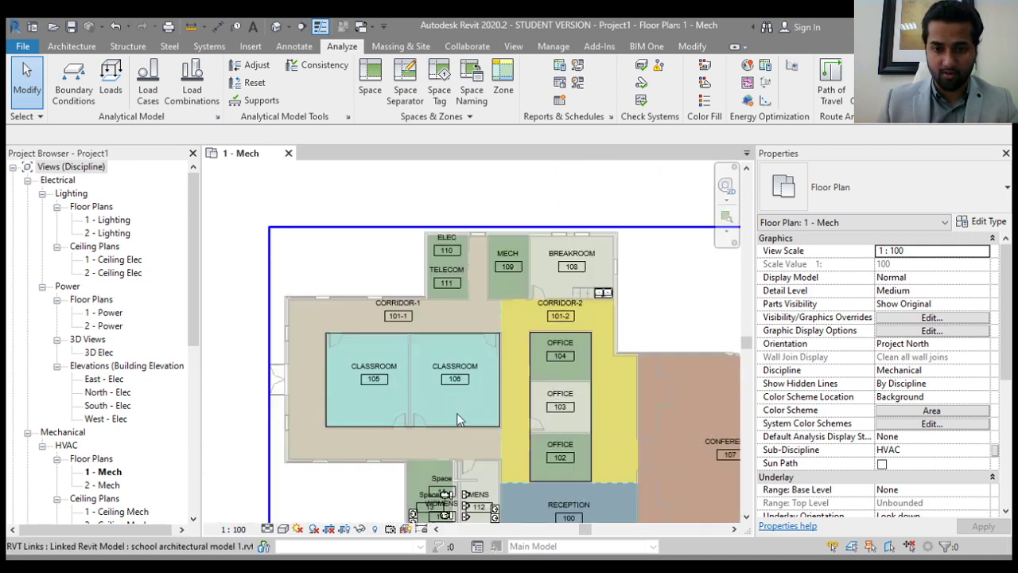
# Check the area of classroom space 106 in its properties and clear the selection
pyautogui.click(465, 372)
pyautogui.scroll(2, 915, 382)
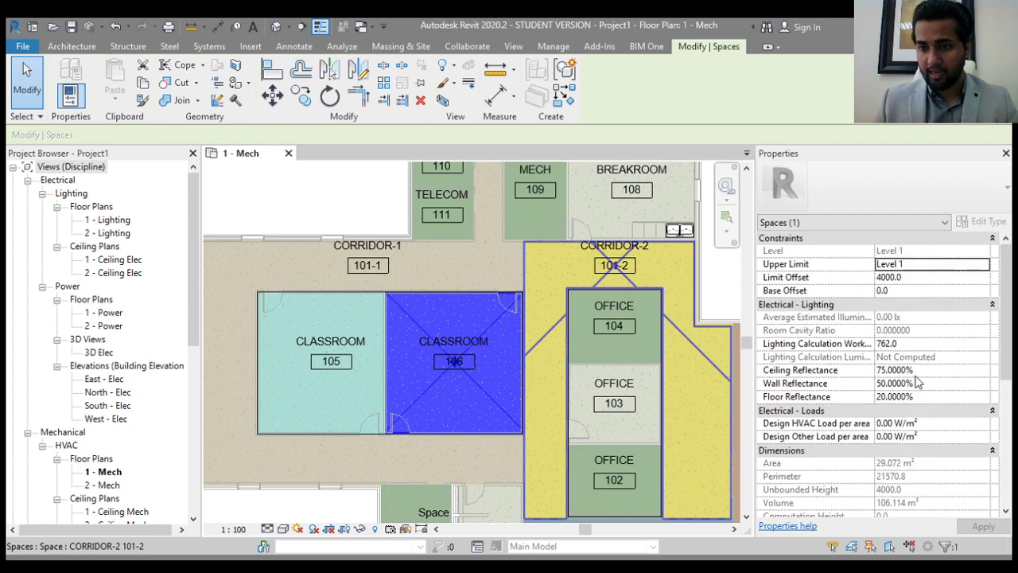
pyautogui.scroll(-4, 912, 386)
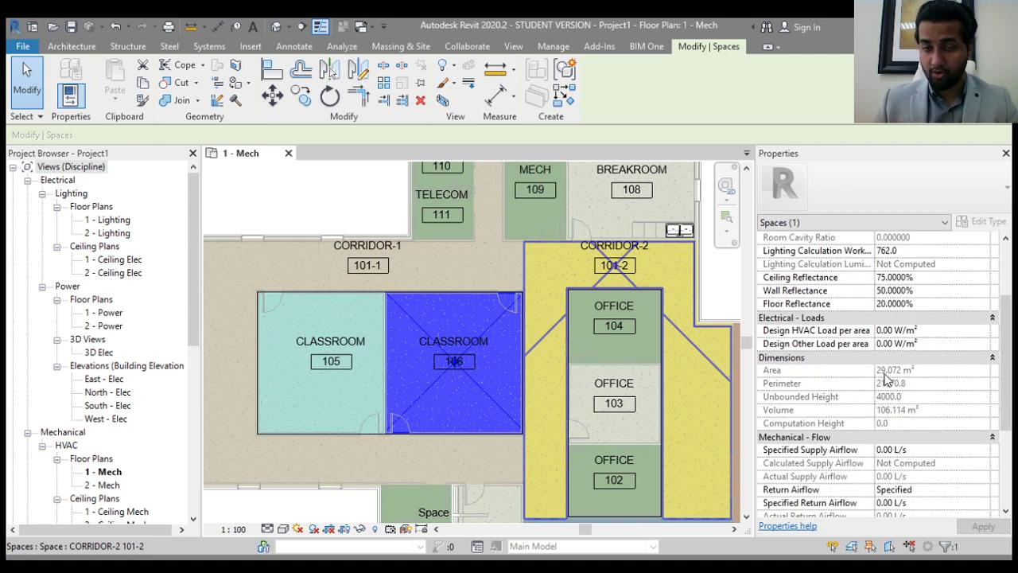
pyautogui.scroll(-5, 382, 462)
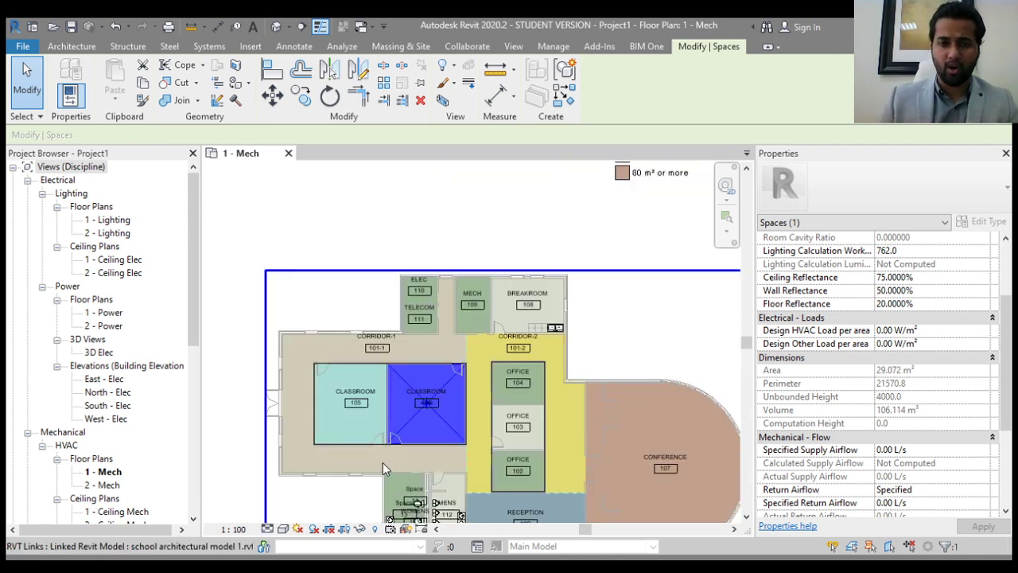
pyautogui.click(402, 257)
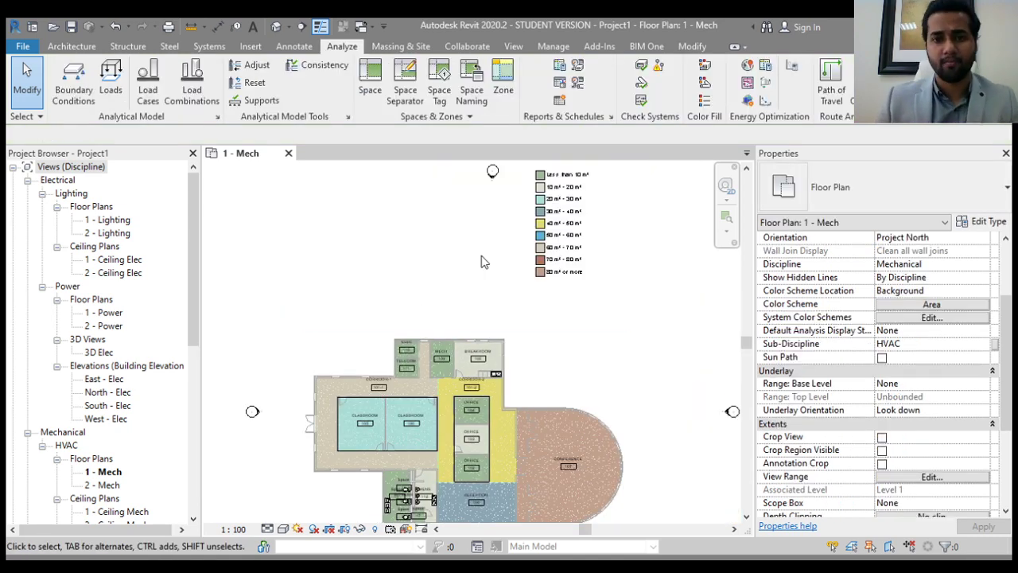
# Move the color fill legend closer to the building, just north of the conference room
pyautogui.moveTo(550, 239); pyautogui.dragTo(567, 296)
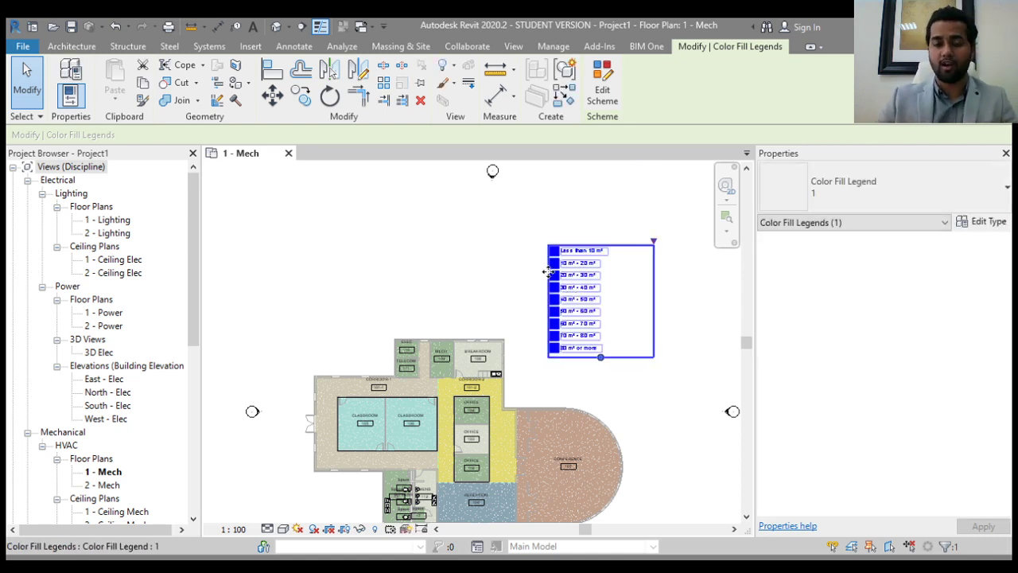
pyautogui.click(528, 289)
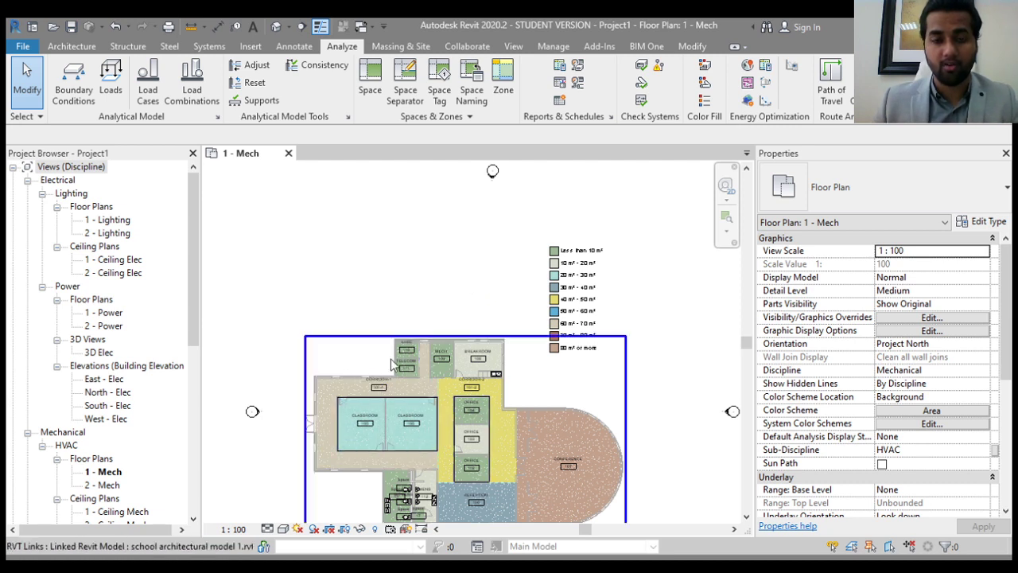
pyautogui.moveTo(392, 361); pyautogui.dragTo(383, 325, button='middle')
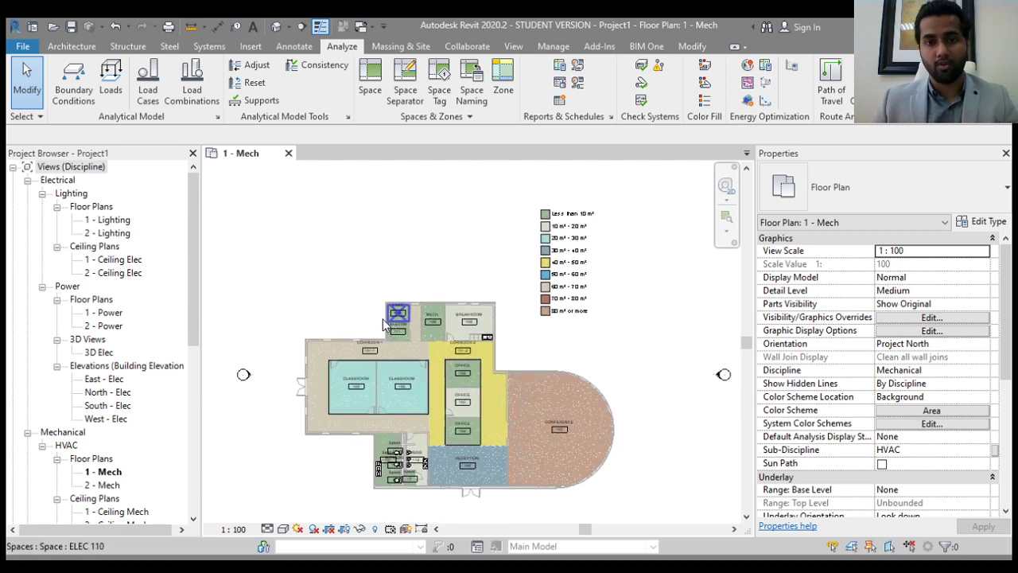
# Try removing the color scheme from the view through the color fill legend, and undo the change
pyautogui.click(555, 308)
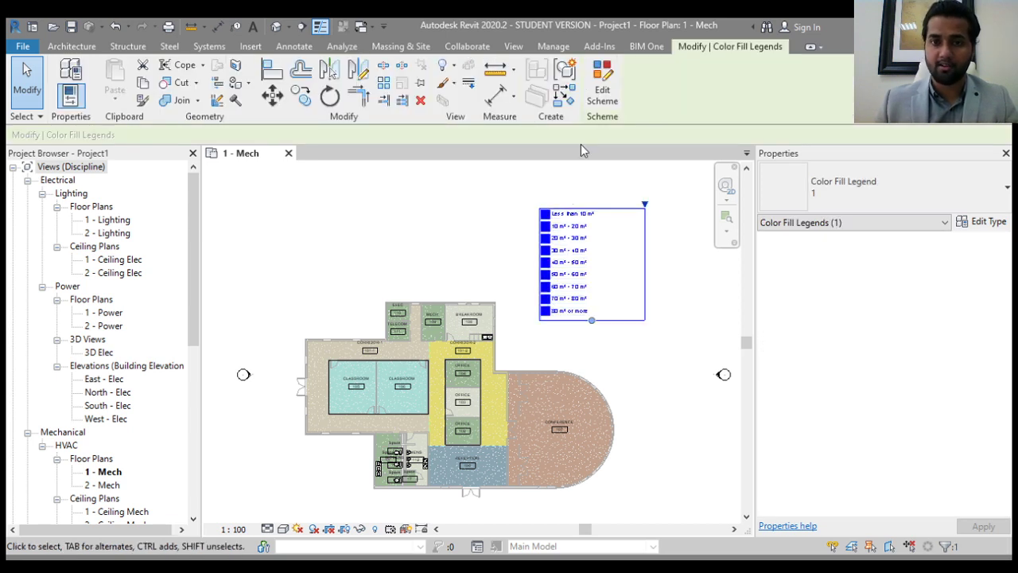
pyautogui.click(602, 89)
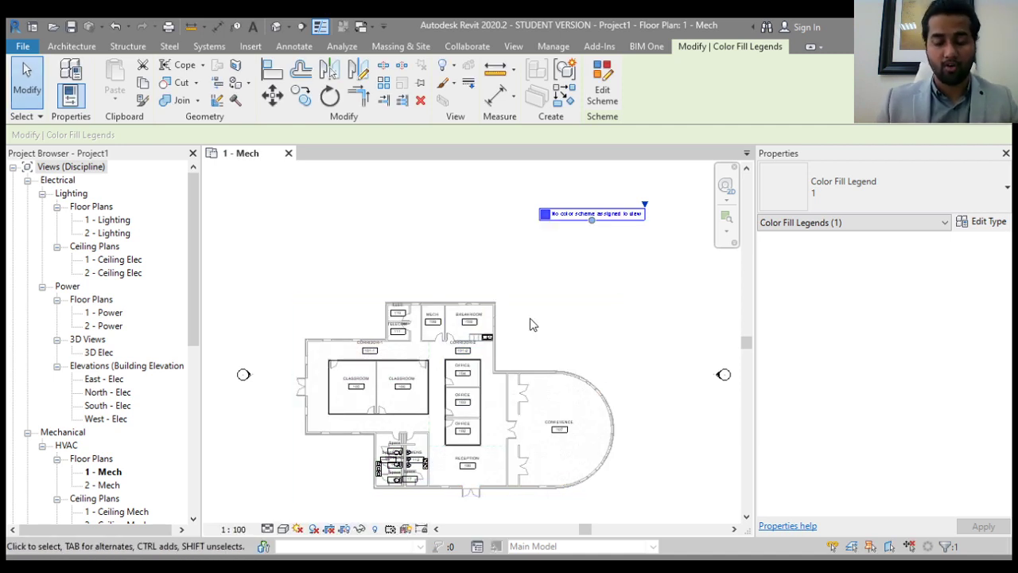
pyautogui.click(581, 247)
pyautogui.click(582, 213)
pyautogui.click(580, 221)
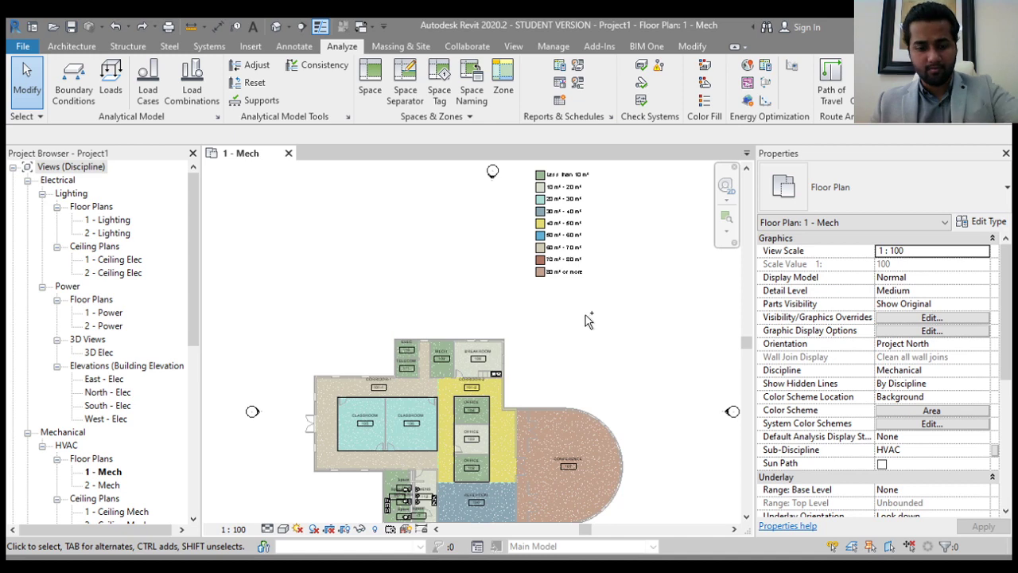
# Delete the color fill legend from the floor plan
pyautogui.click(565, 269)
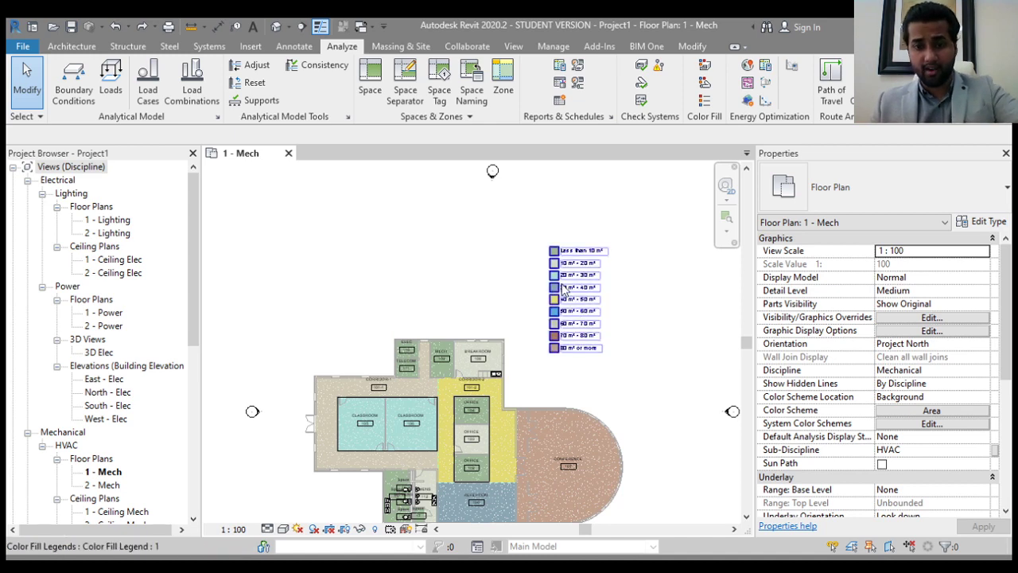
pyautogui.press('Delete')
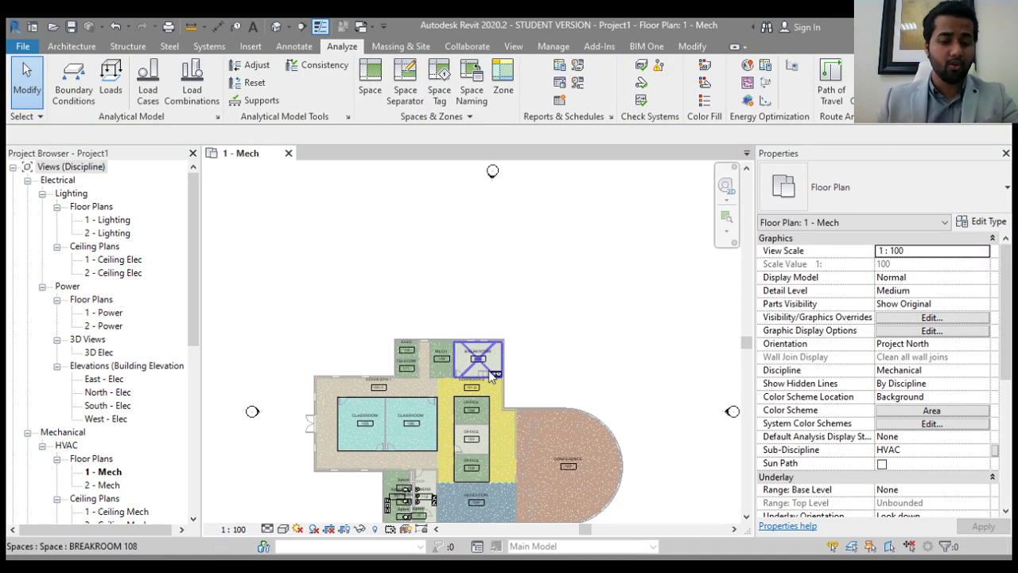
# Hide the color fill of the spaces in the floor plan through the Visibility/Graphics overrides
pyautogui.press('v')
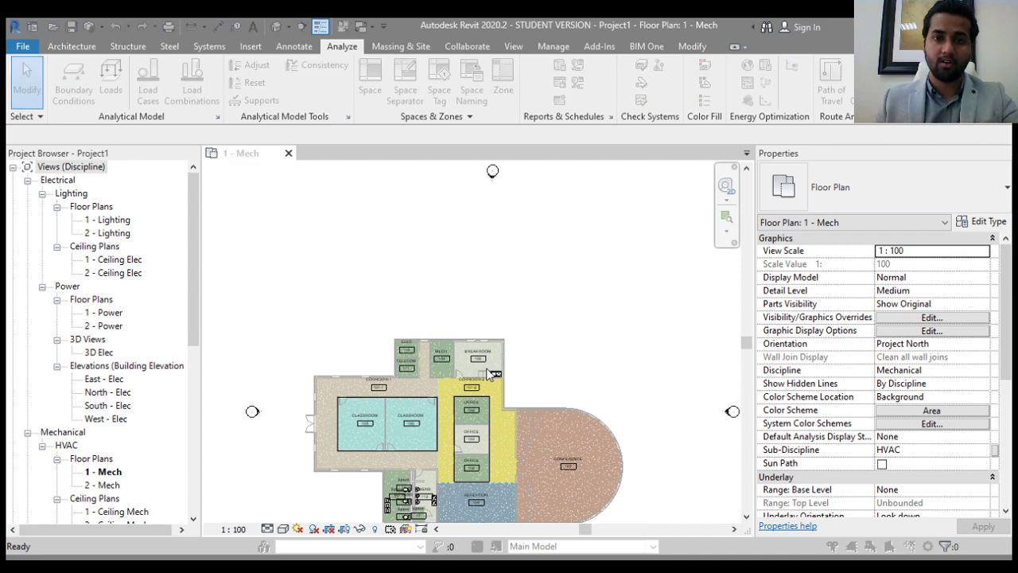
pyautogui.click(514, 46)
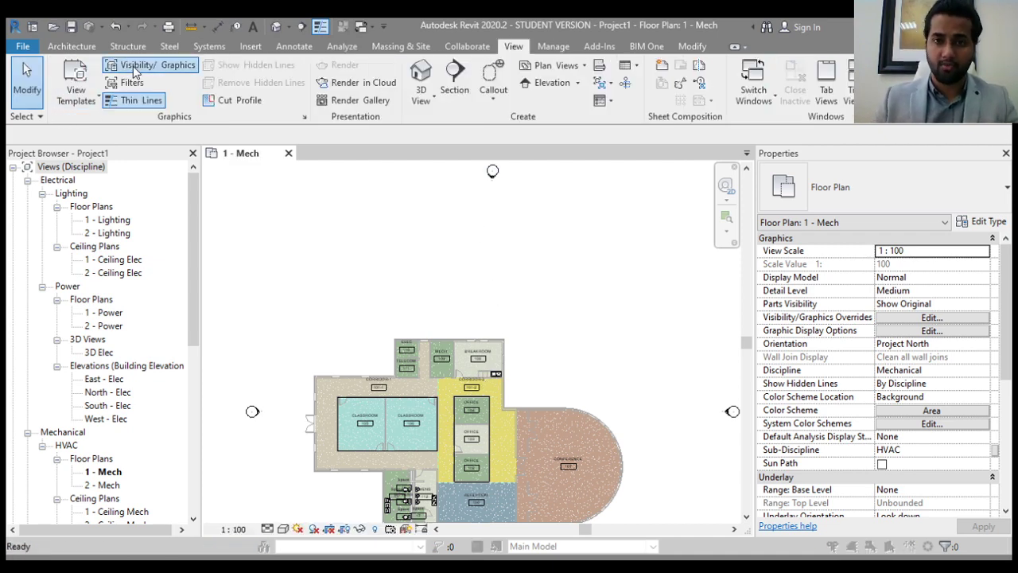
pyautogui.click(133, 66)
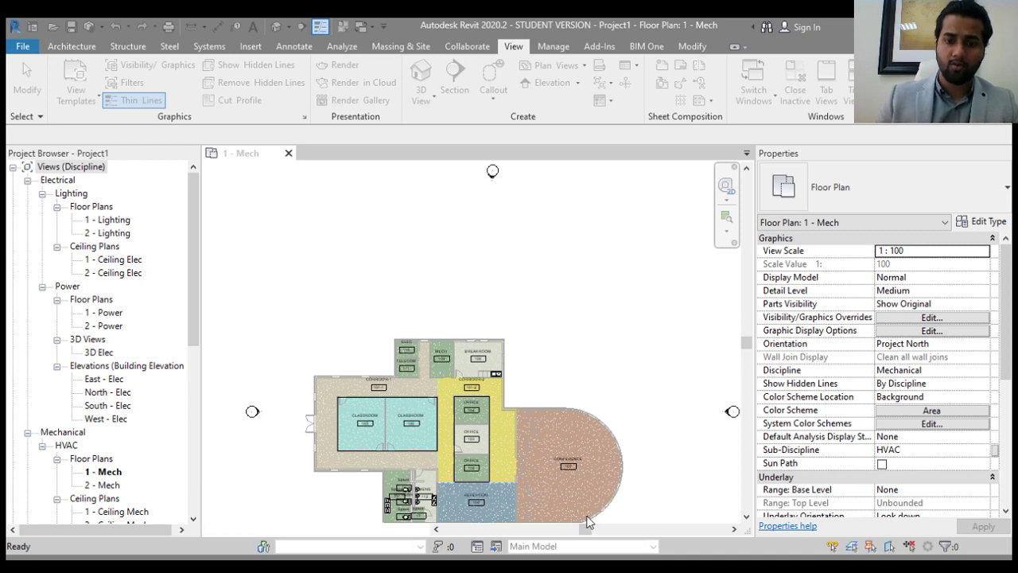
pyautogui.moveTo(546, 371); pyautogui.dragTo(555, 293, button='middle')
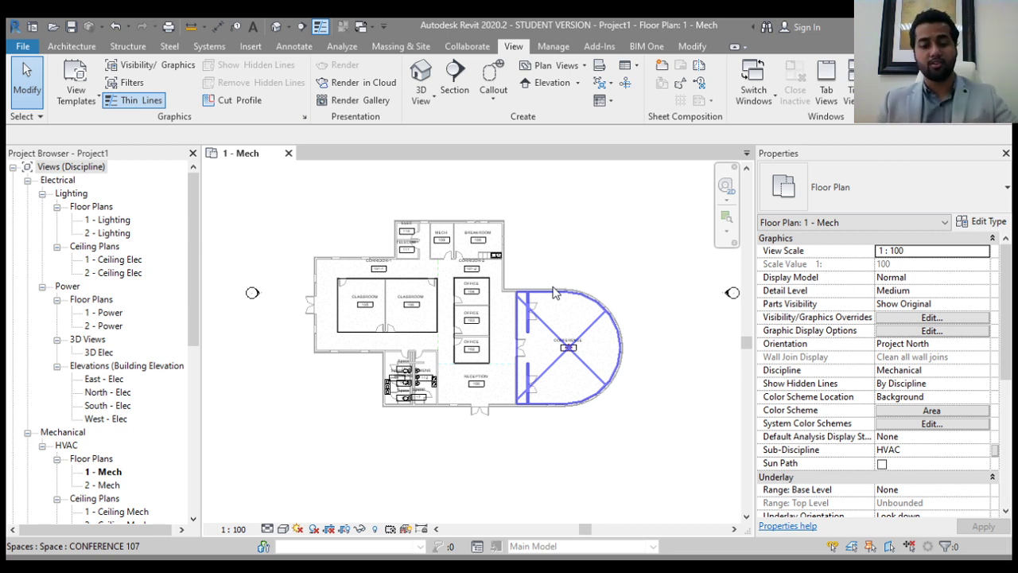
# Turn the color fill of the spaces back on in the floor plan's Visibility/Graphics overrides
pyautogui.press('v')
pyautogui.press('v')
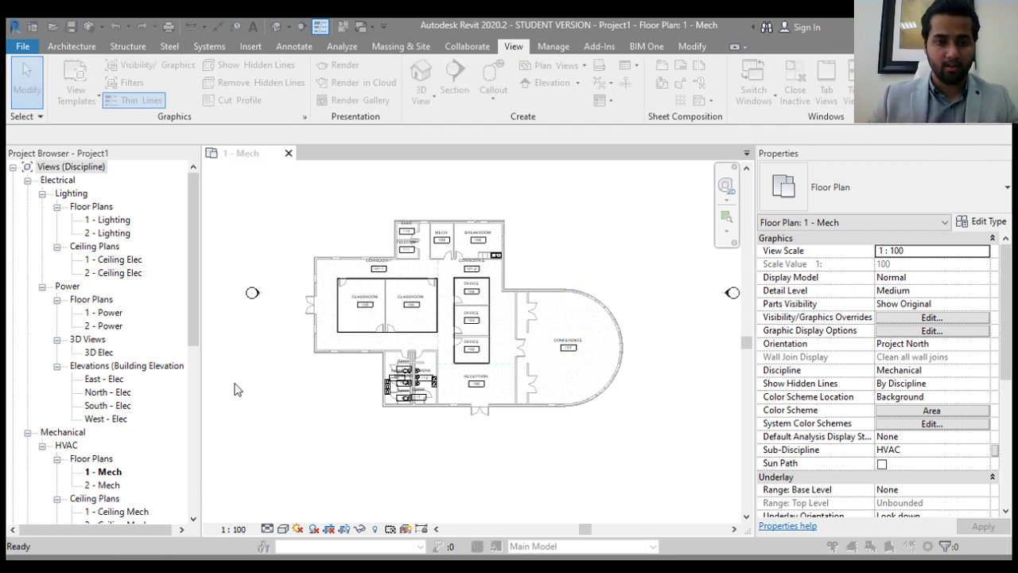
pyautogui.click(566, 506)
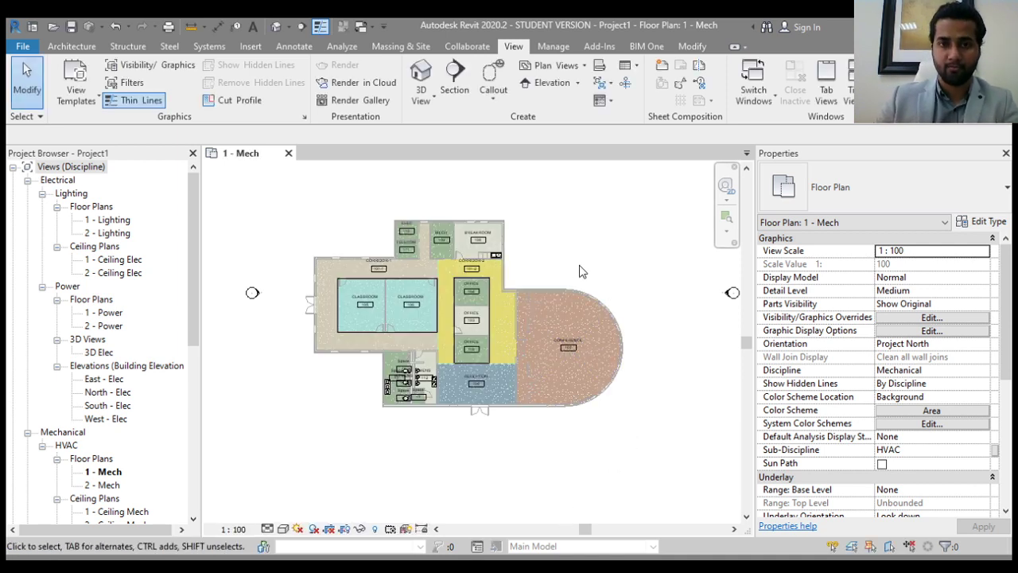
pyautogui.moveTo(601, 201); pyautogui.dragTo(551, 291, button='middle')
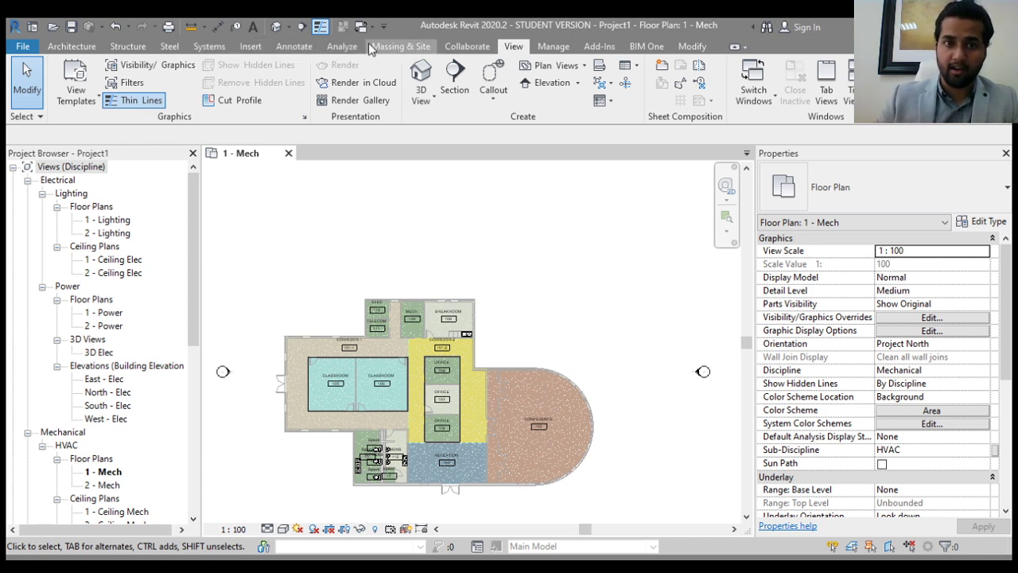
pyautogui.click(340, 46)
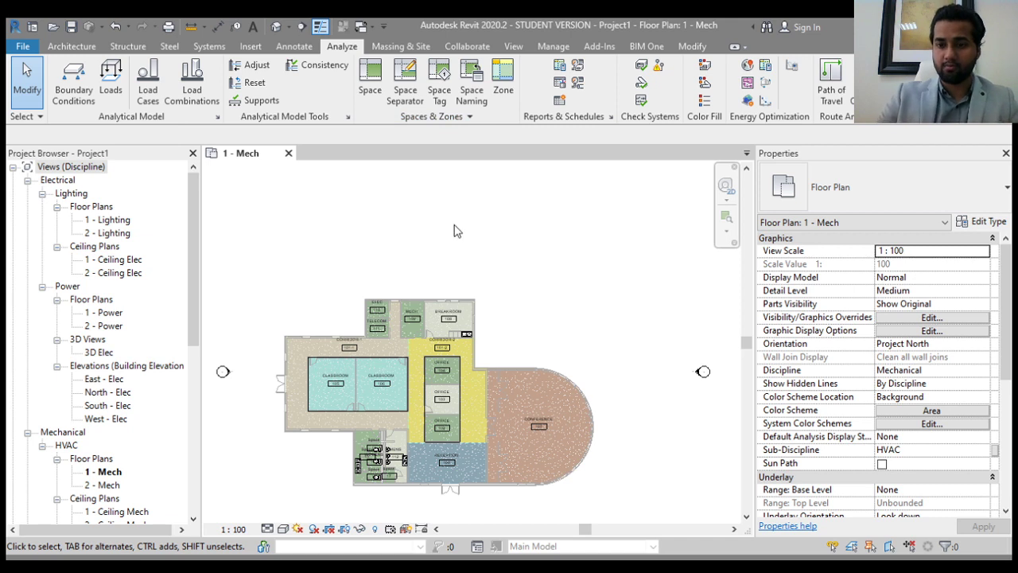